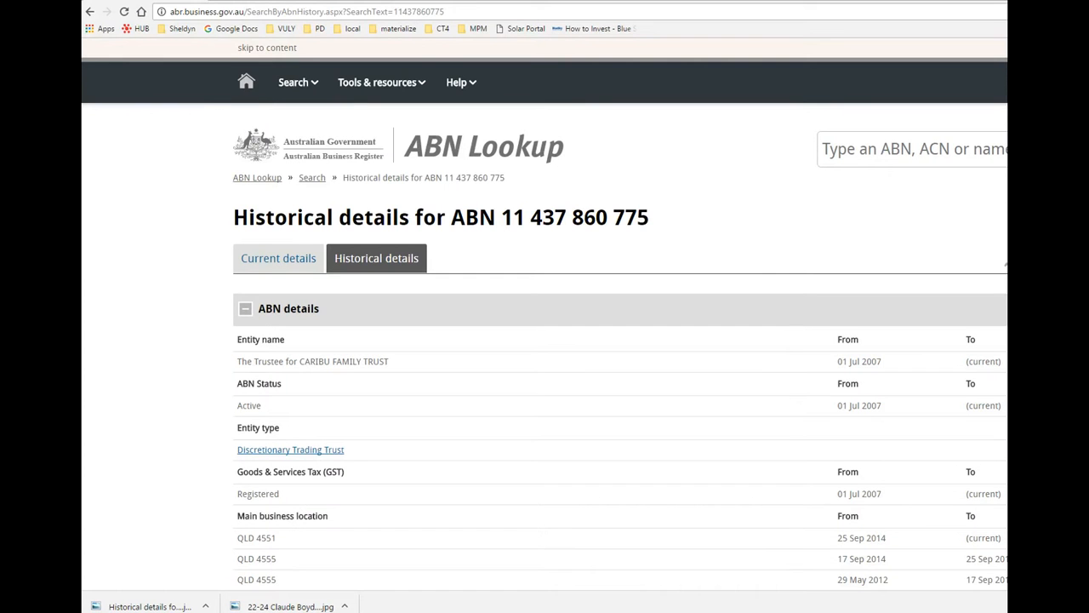
Step: Open the free stock photo site pexels.com in the browser
click(271, 11)
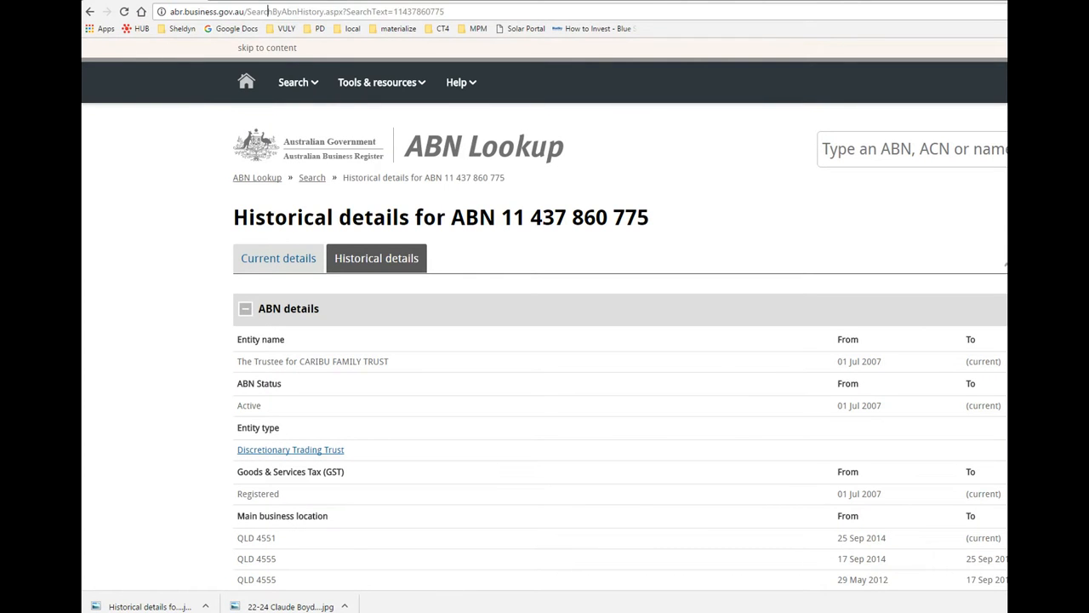
text(pexels.)
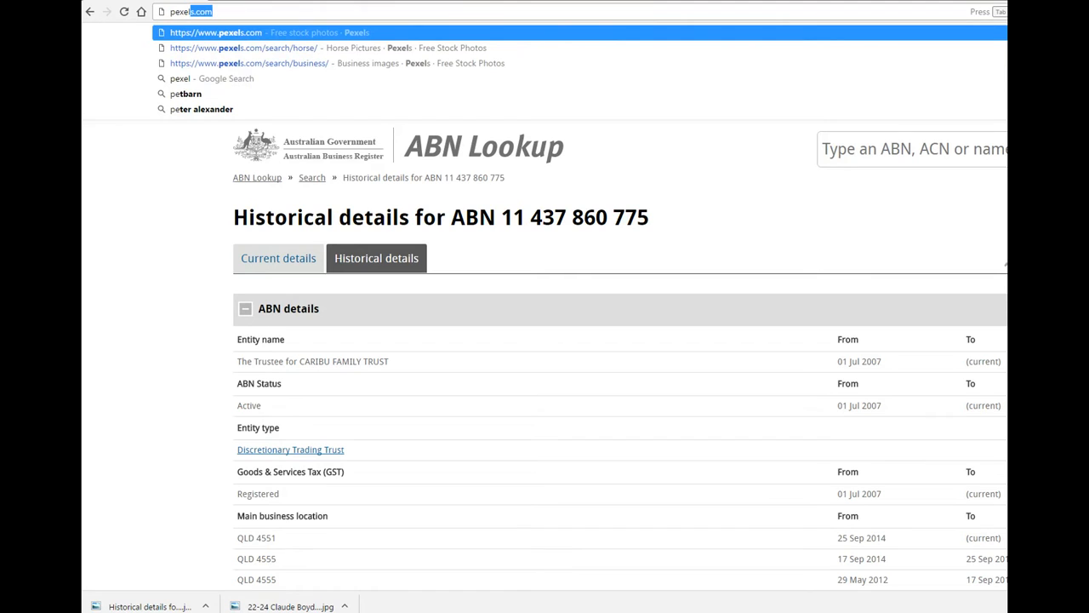
text(c)
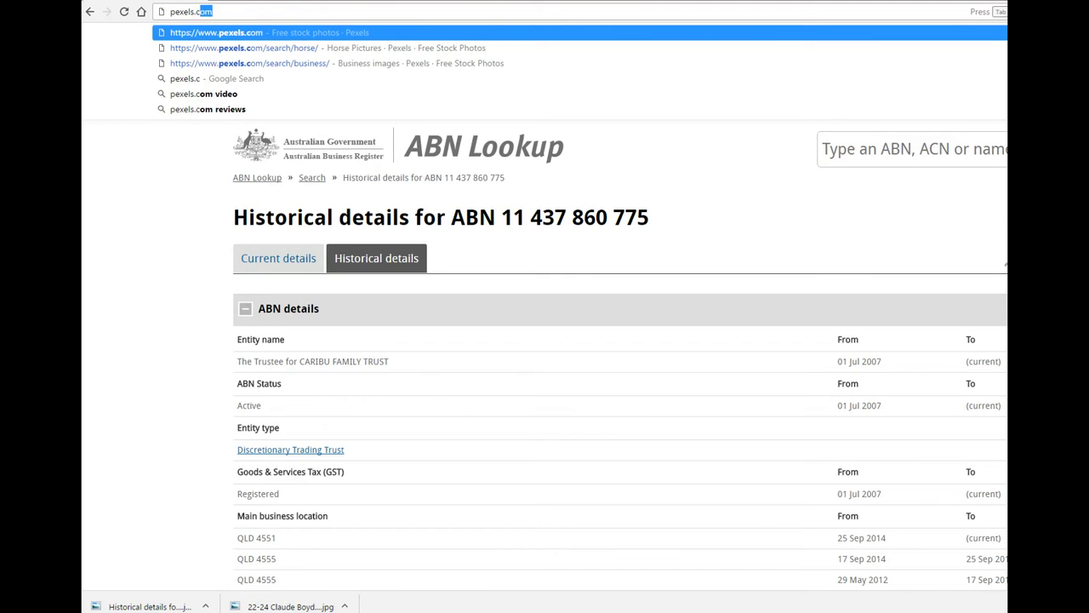
text(om)
key(Return)
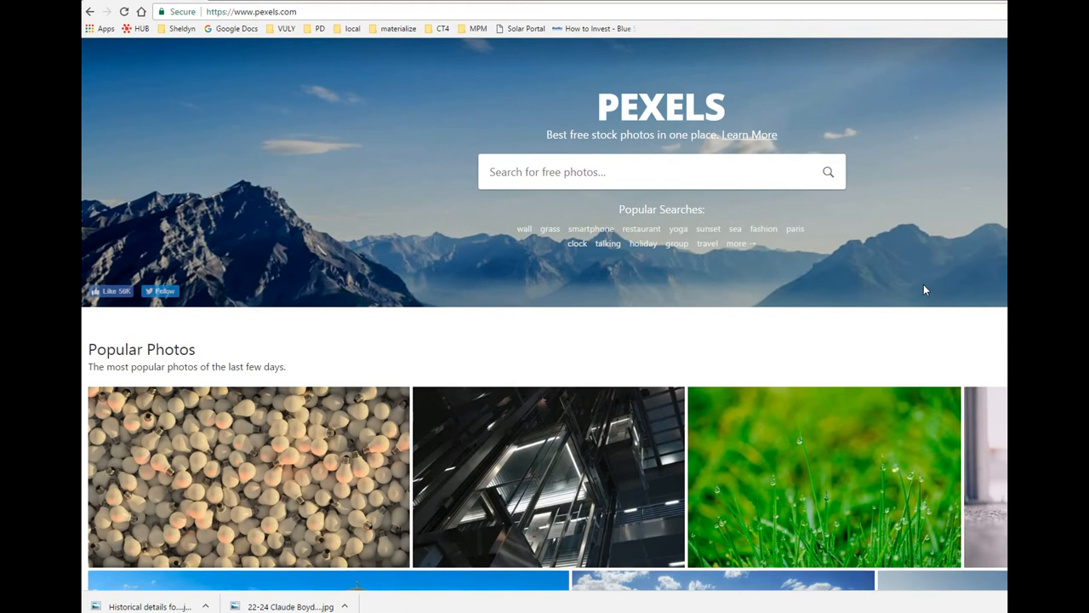
key(Return)
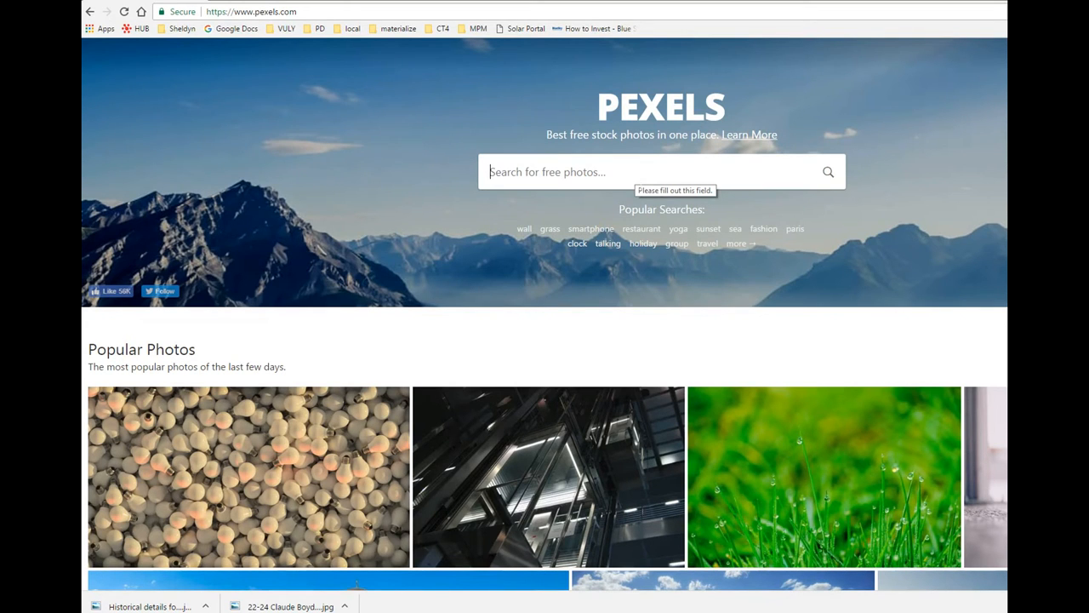
Step: Search the site for "business" photos
click(571, 171)
text(business)
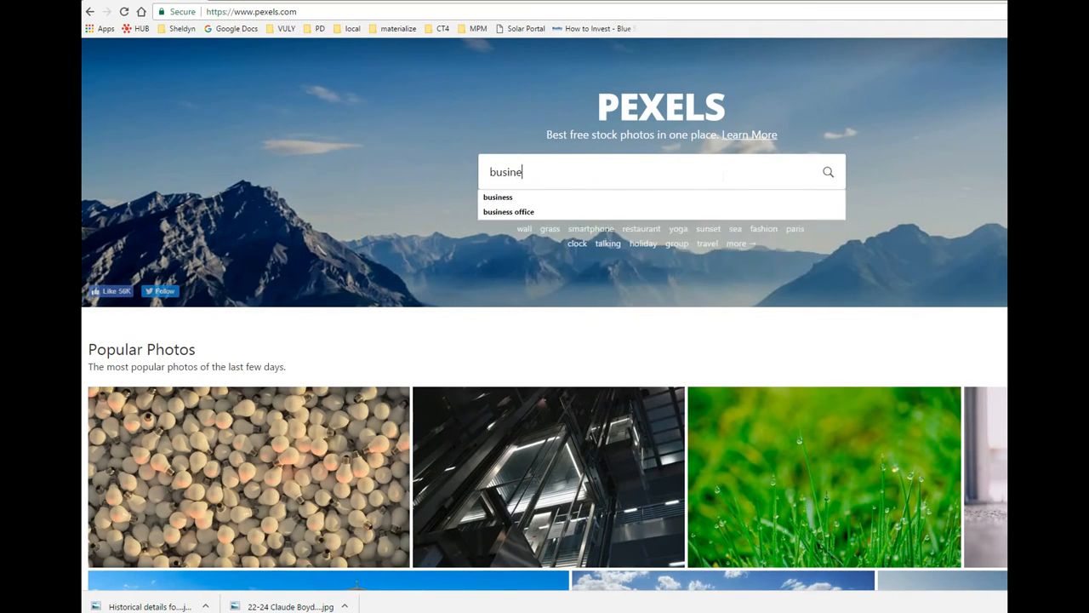
key(Return)
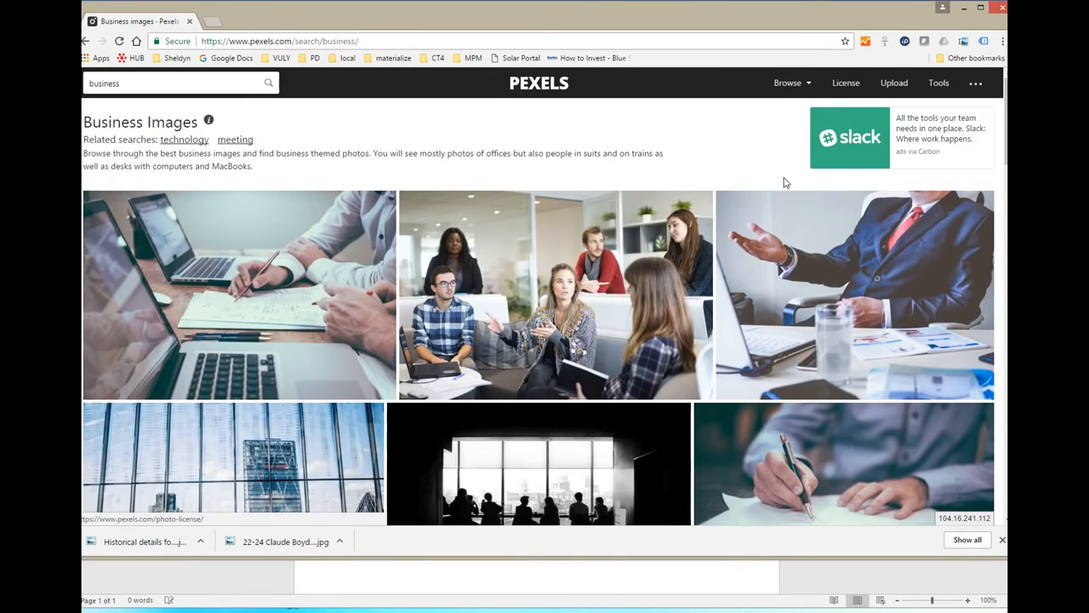
Step: Look through the business photo results for suitable images
scroll(858, 382, down, 2)
drag(997, 564, 997, 612)
scroll(871, 531, down, 5)
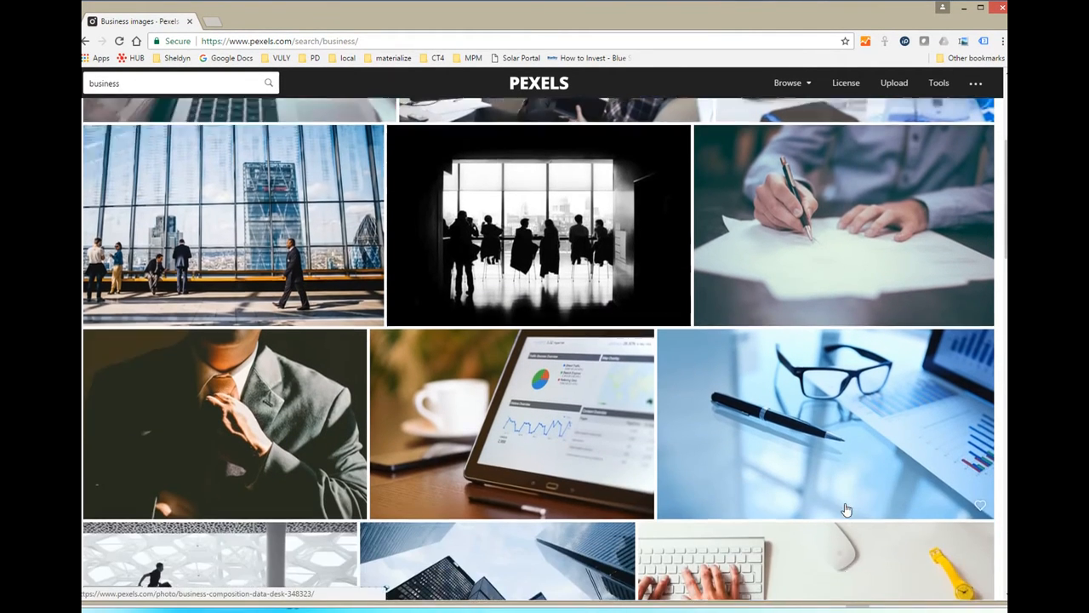
scroll(833, 489, down, 7)
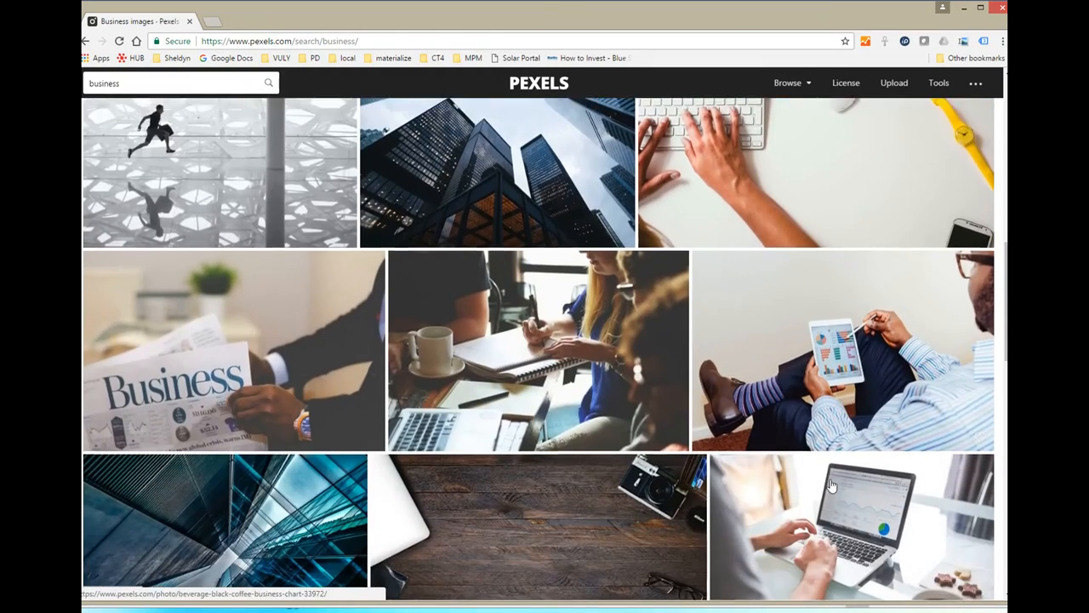
scroll(829, 481, down, 1)
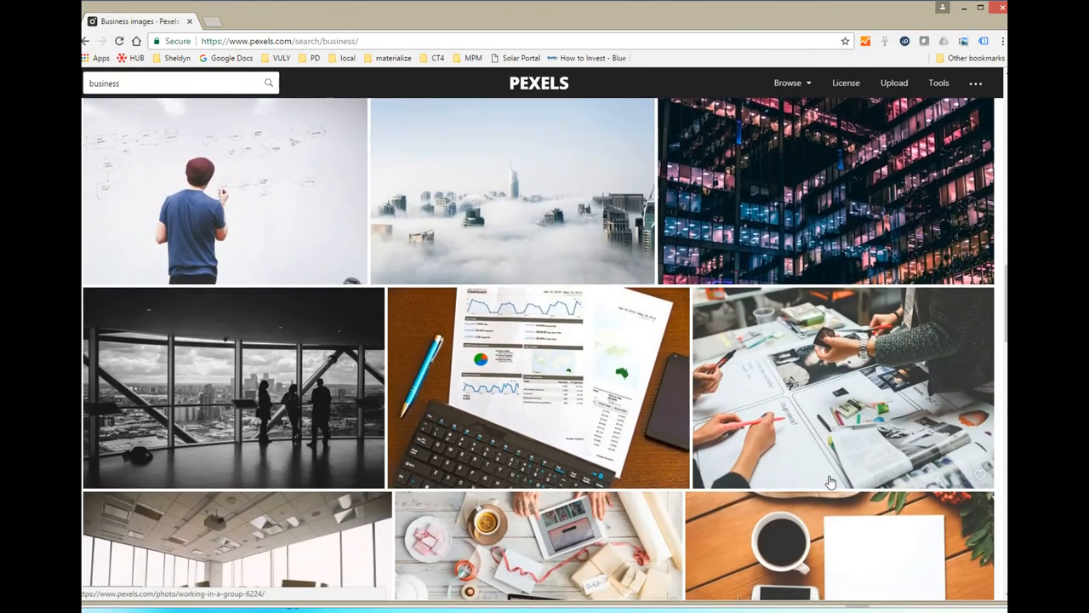
scroll(829, 481, up, 2)
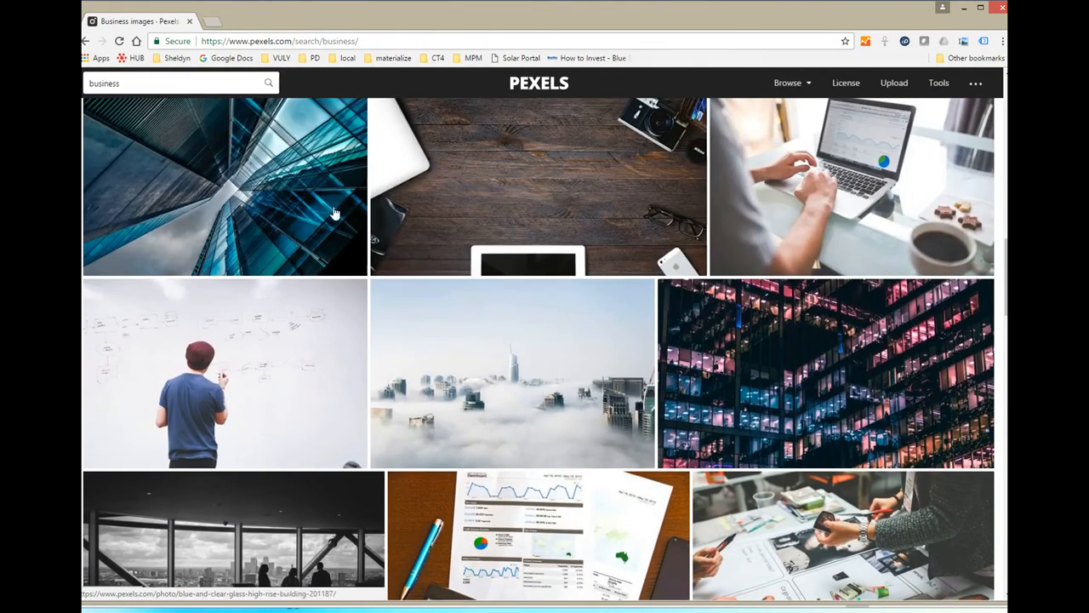
scroll(456, 235, up, 5)
scroll(539, 308, up, 10)
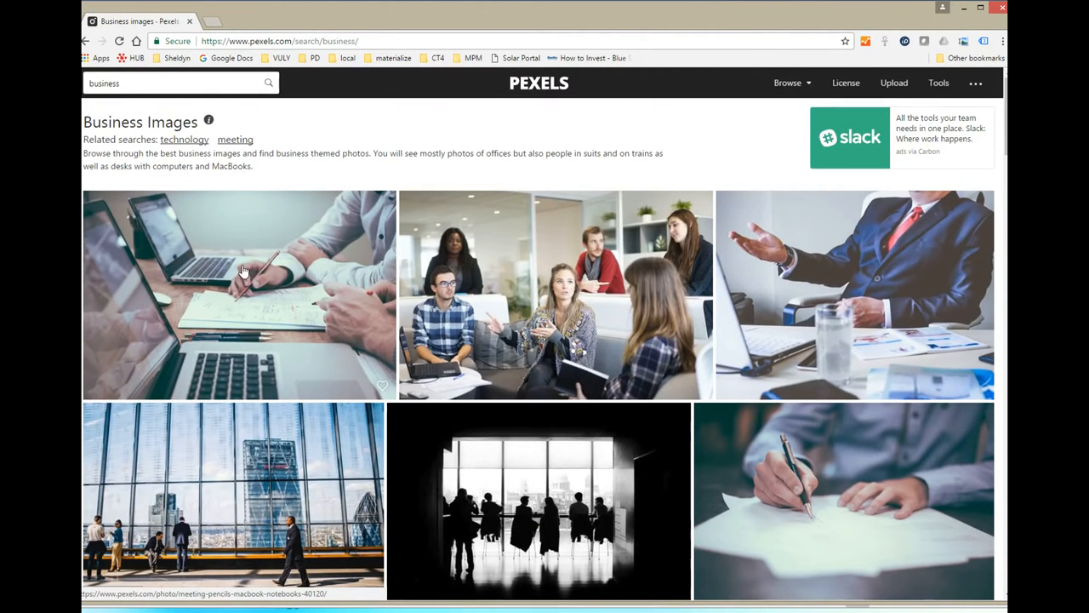
Step: Search for "office" photos and look through the results
double_click(111, 84)
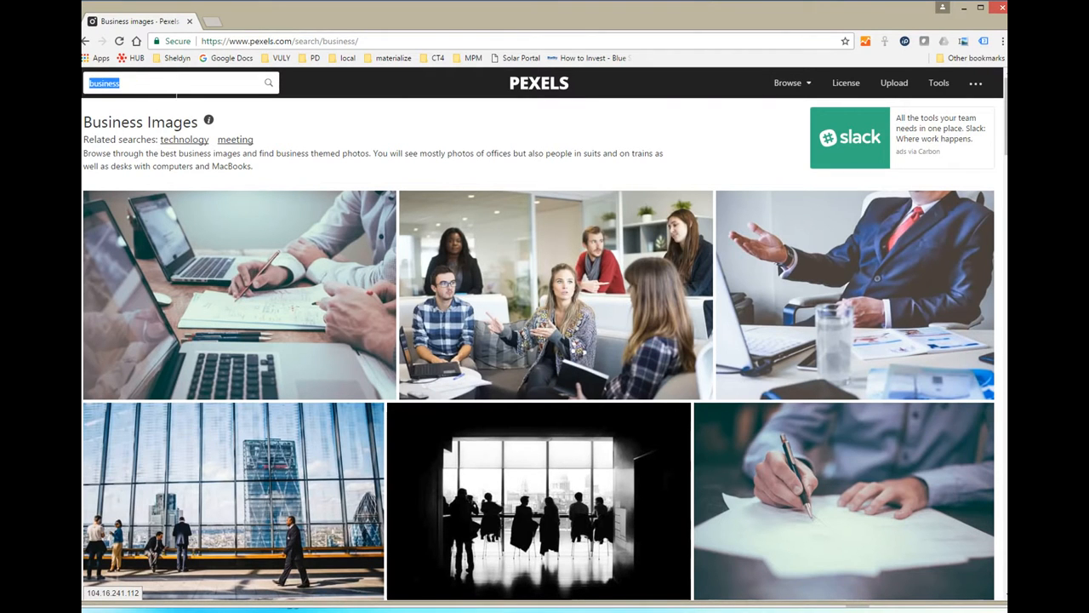
text(office)
key(Return)
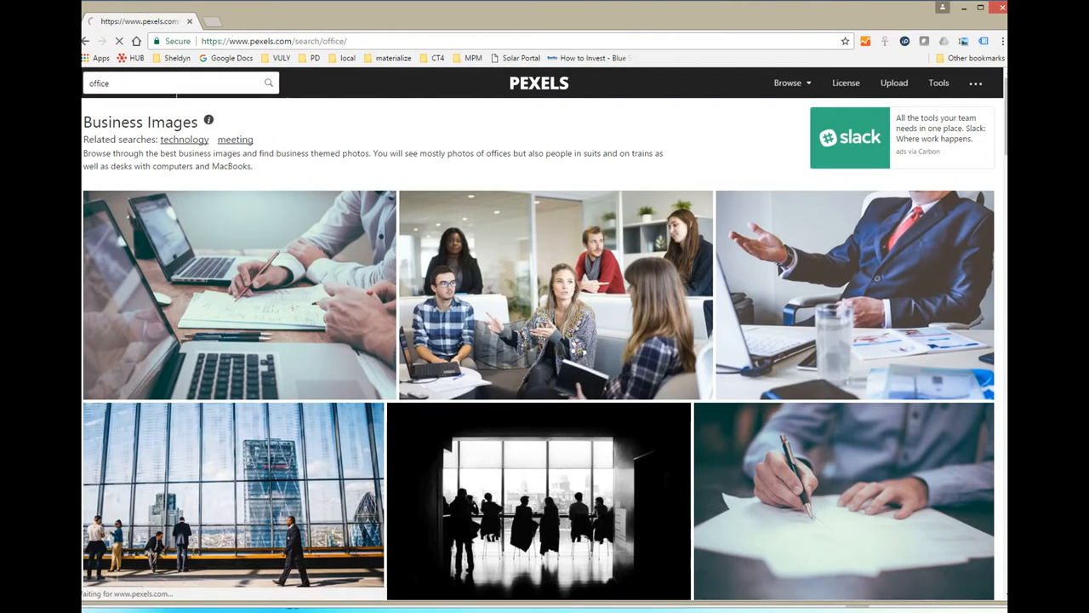
scroll(201, 149, down, 7)
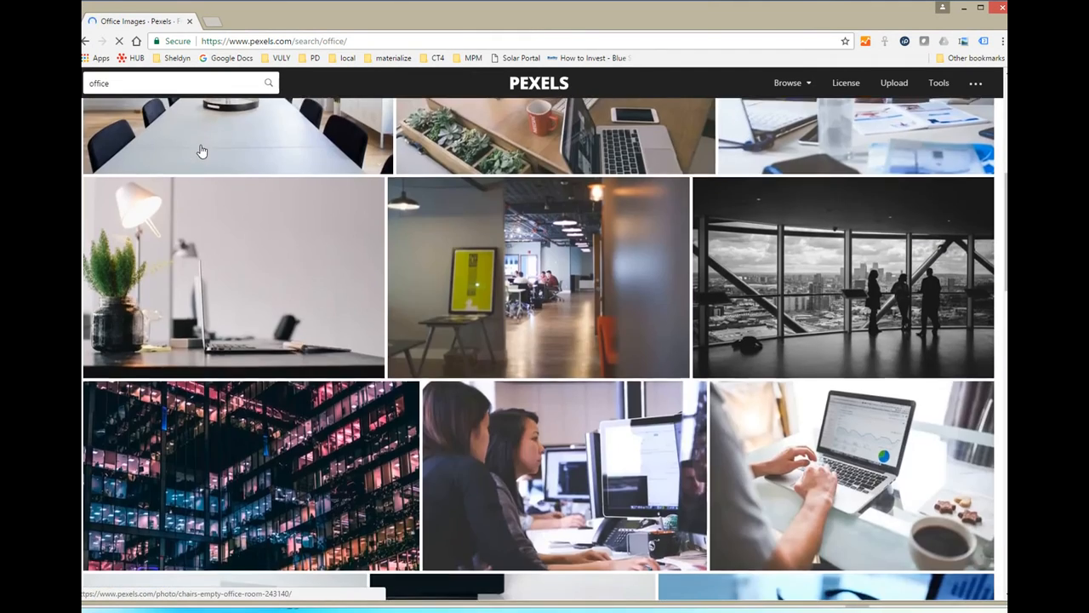
scroll(201, 149, down, 8)
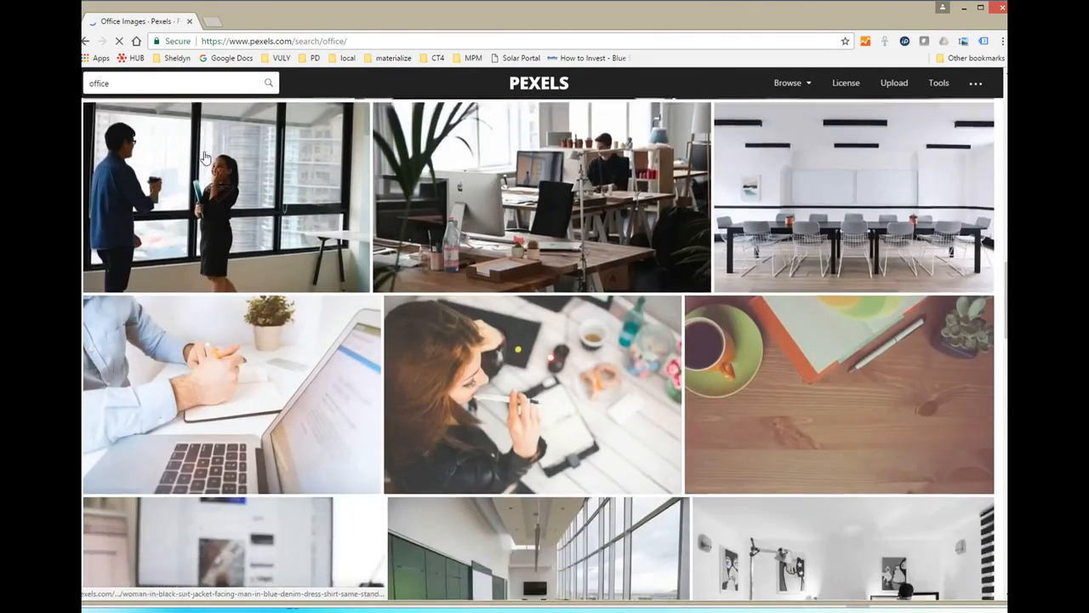
scroll(204, 158, up, 8)
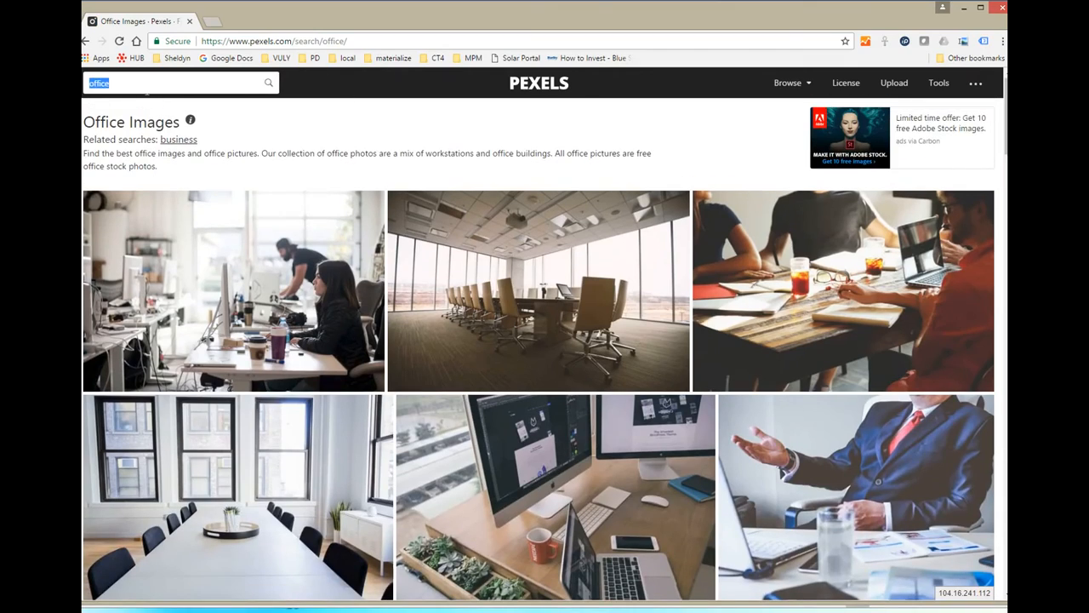
Step: Search for "meeting" photos and look through the results
text(meeting)
key(Return)
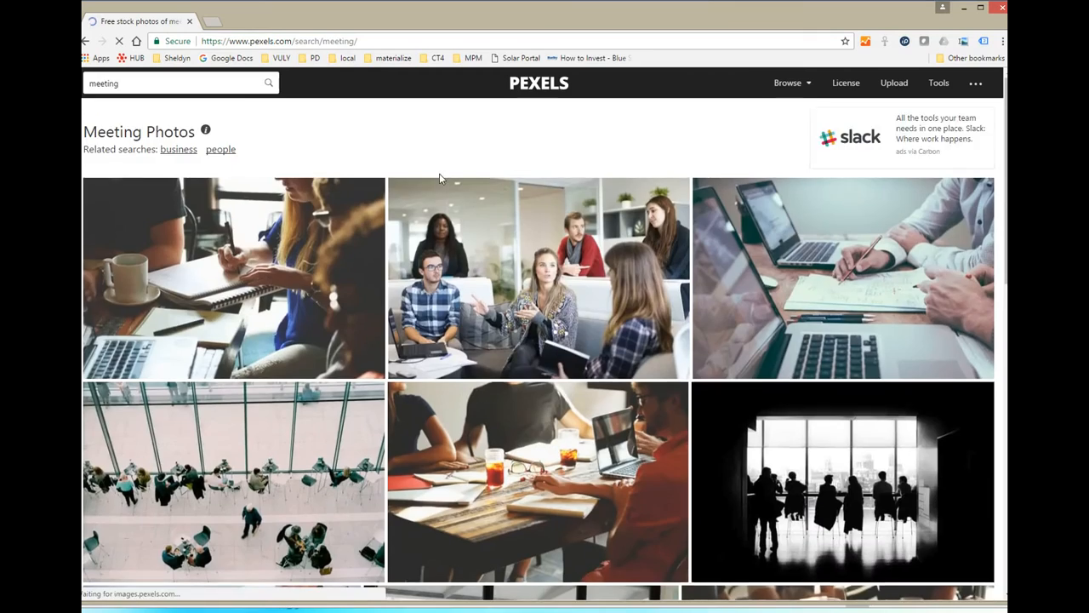
scroll(439, 173, down, 6)
scroll(448, 184, down, 3)
scroll(366, 177, up, 10)
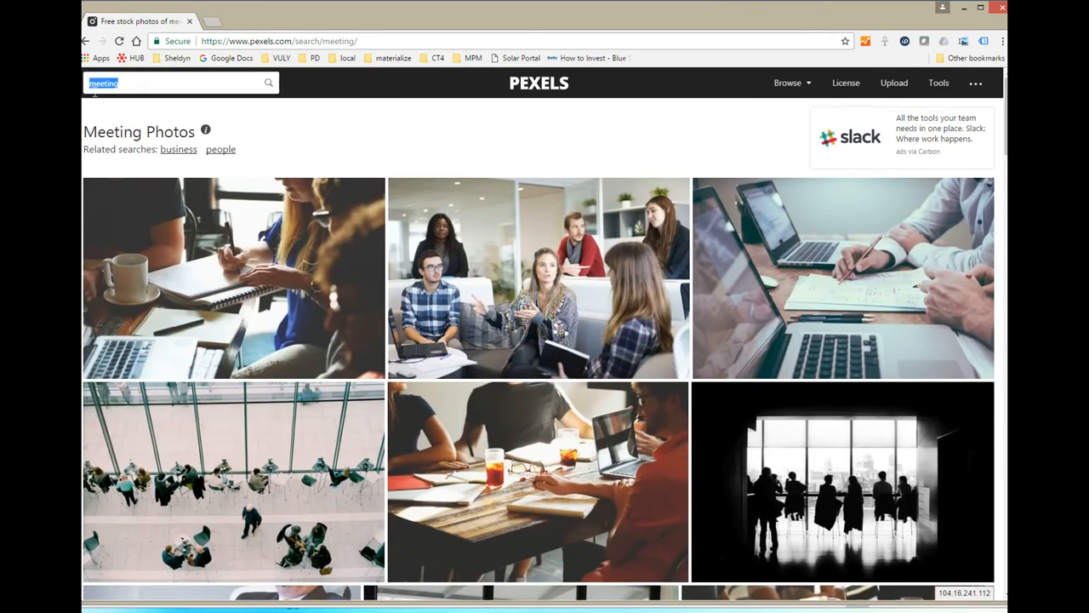
Step: Search for "industry" photos and look through the results
text(industry)
key(Return)
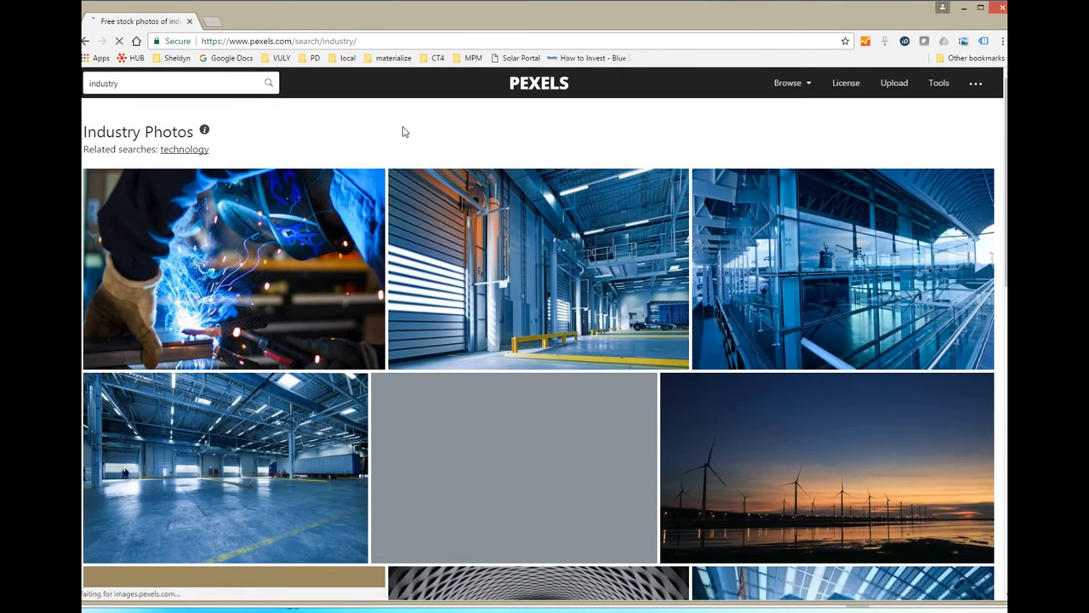
scroll(405, 132, down, 5)
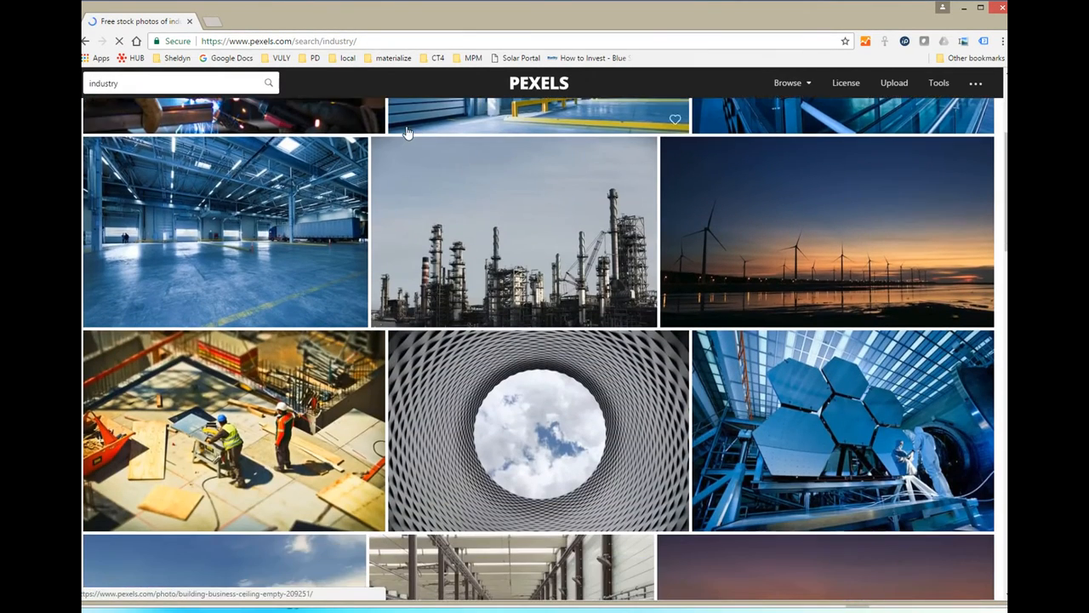
scroll(407, 134, down, 5)
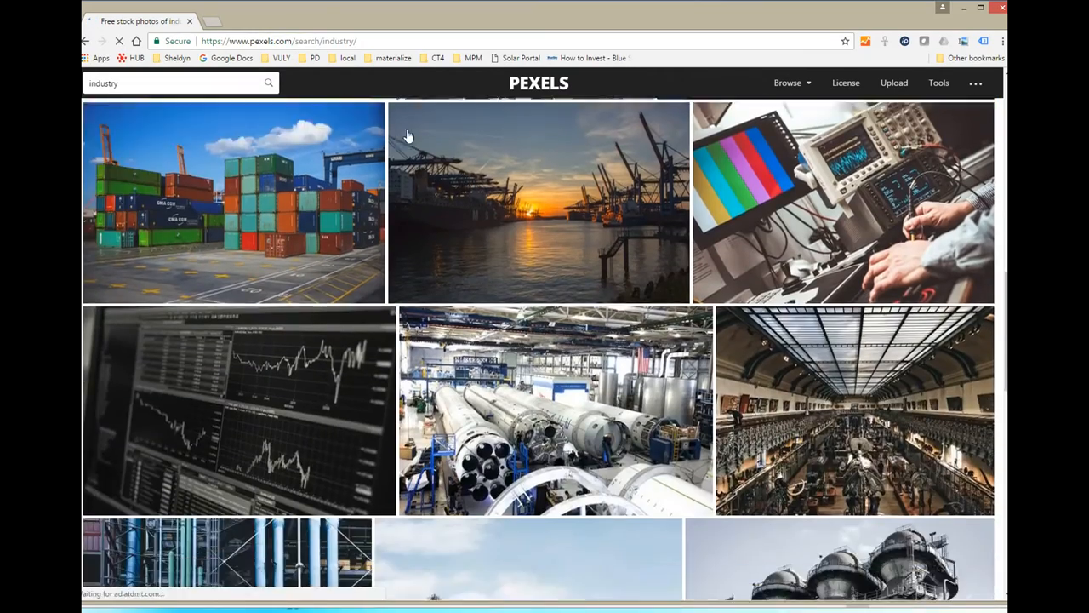
scroll(405, 138, up, 4)
scroll(407, 136, up, 7)
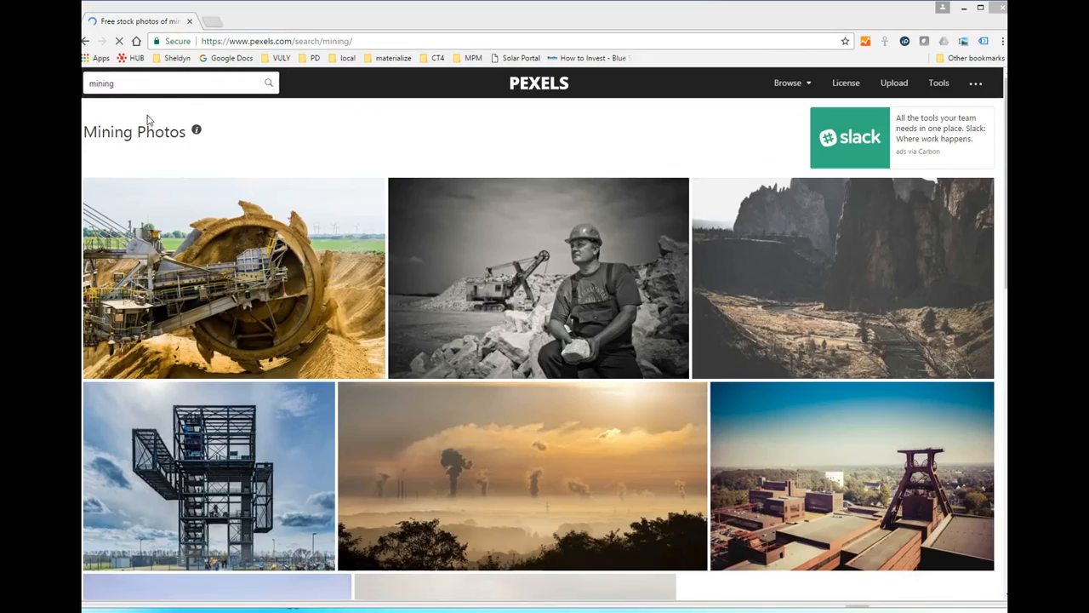
Step: Look through the stock photos found for "mining" and for "agriculture"
scroll(337, 137, down, 5)
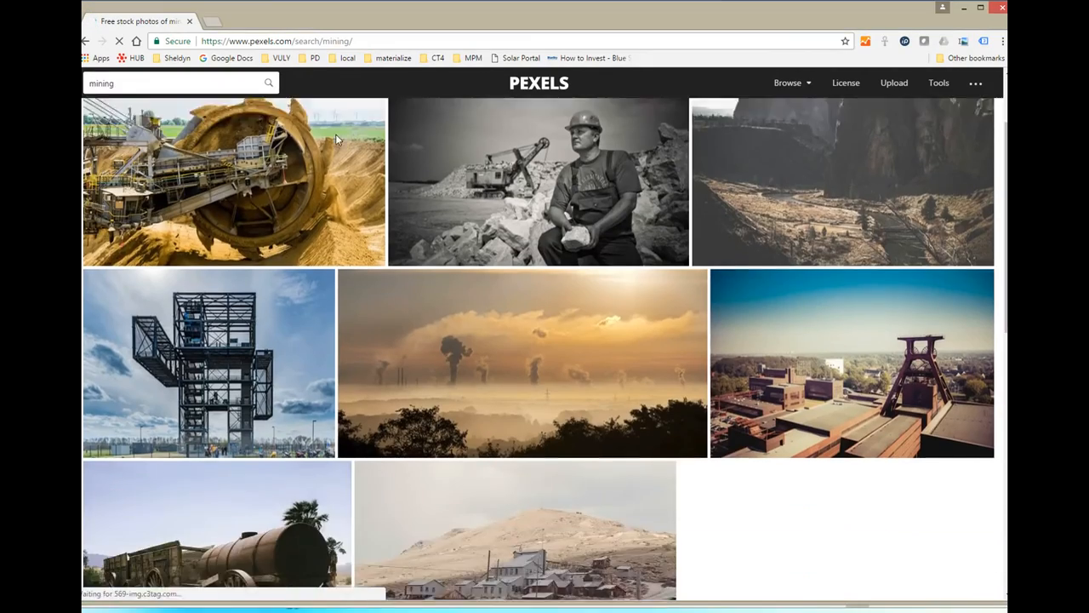
scroll(342, 144, up, 5)
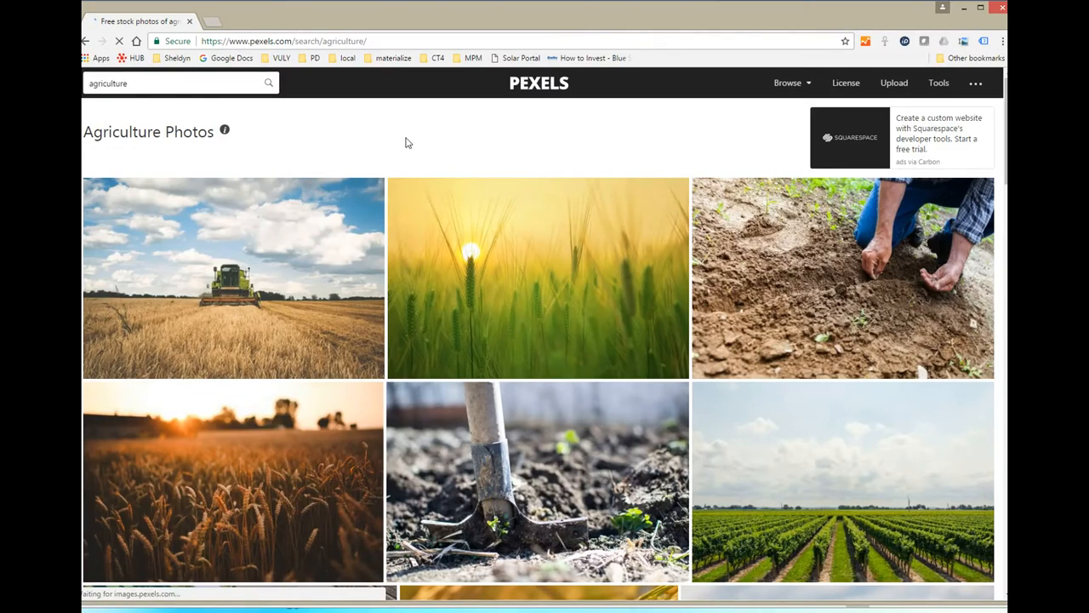
scroll(405, 143, down, 7)
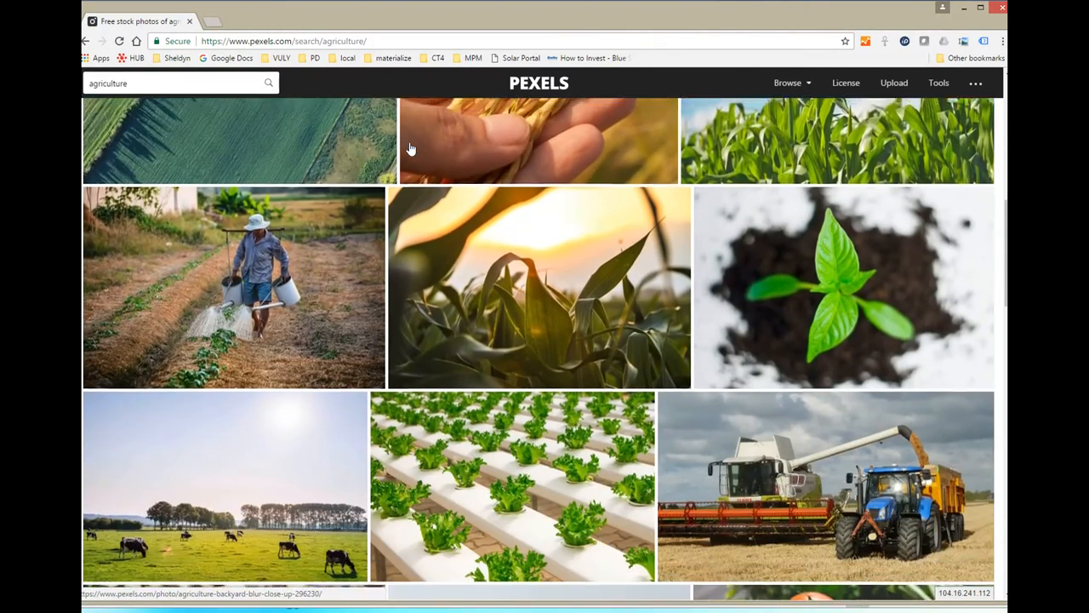
scroll(409, 149, down, 1)
scroll(407, 148, up, 8)
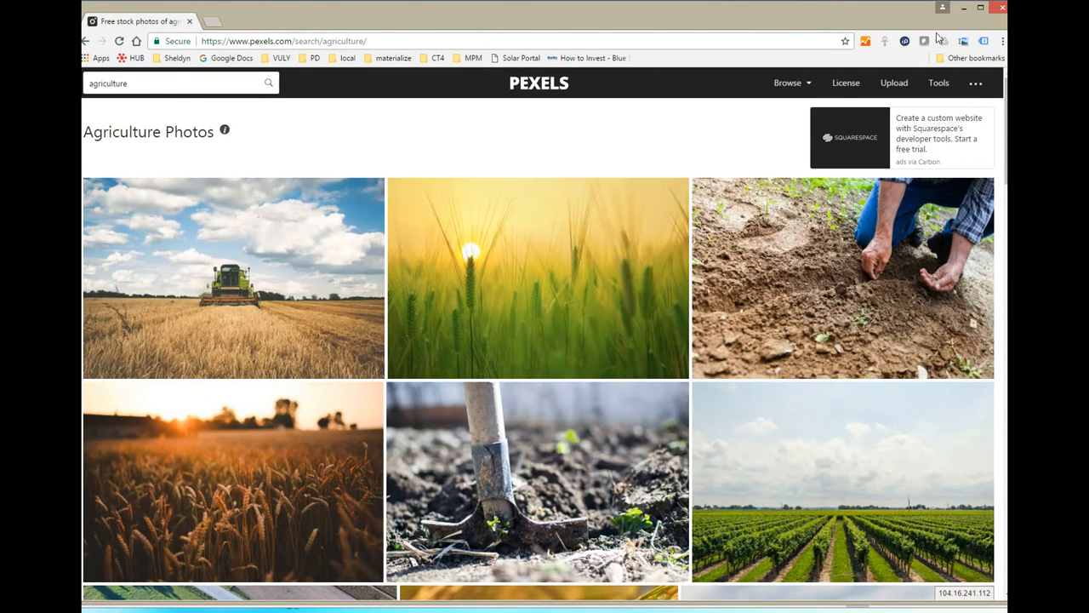
Step: Switch to Word and insert the office meeting picture pexels-photo-57825.jpeg from the Desktop folder into the blank document
click(964, 11)
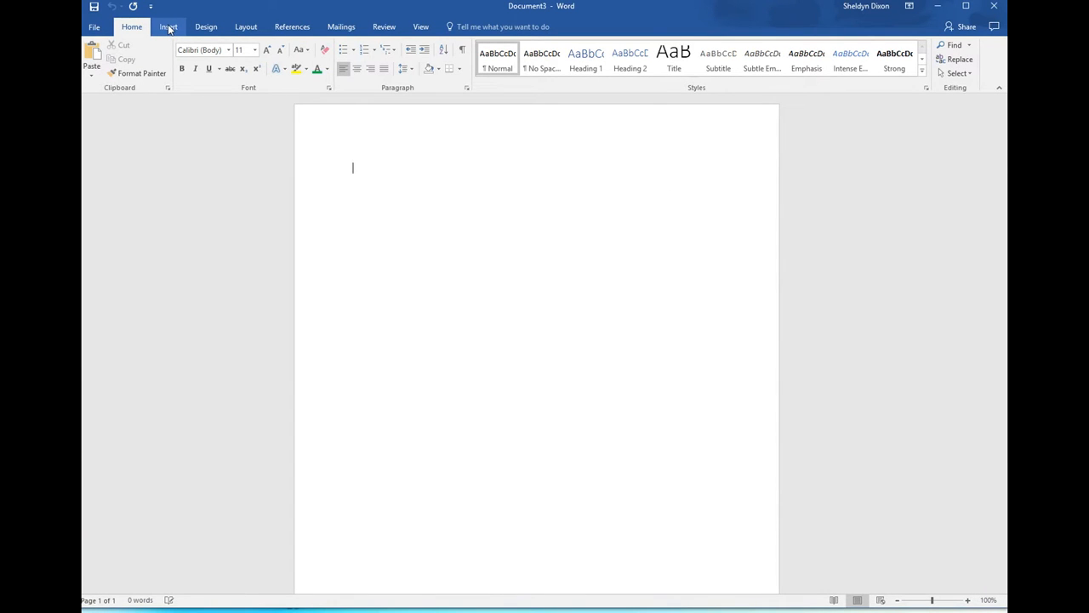
click(168, 28)
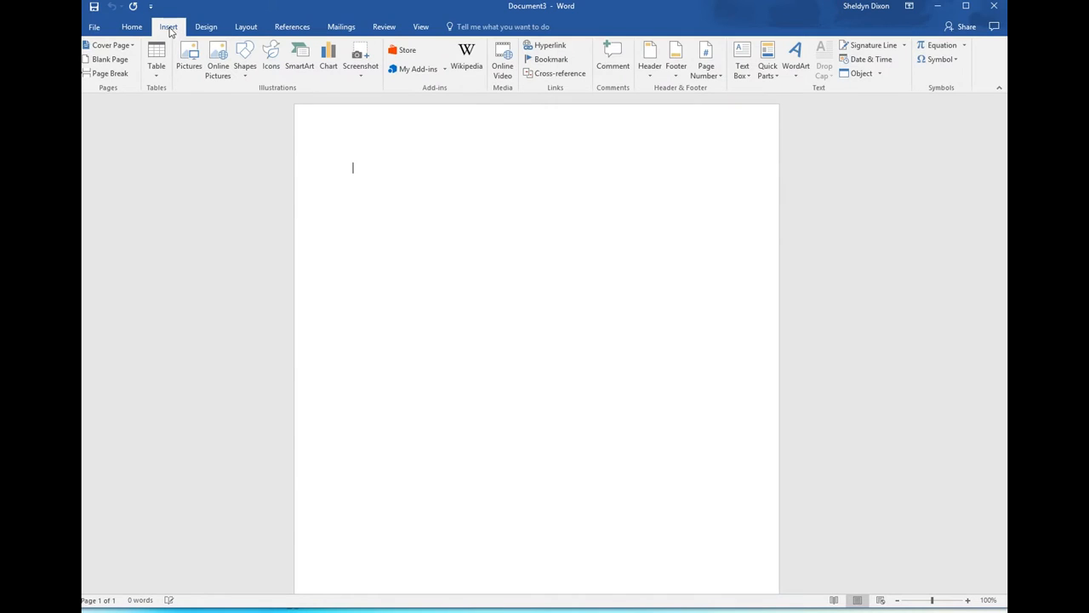
click(190, 58)
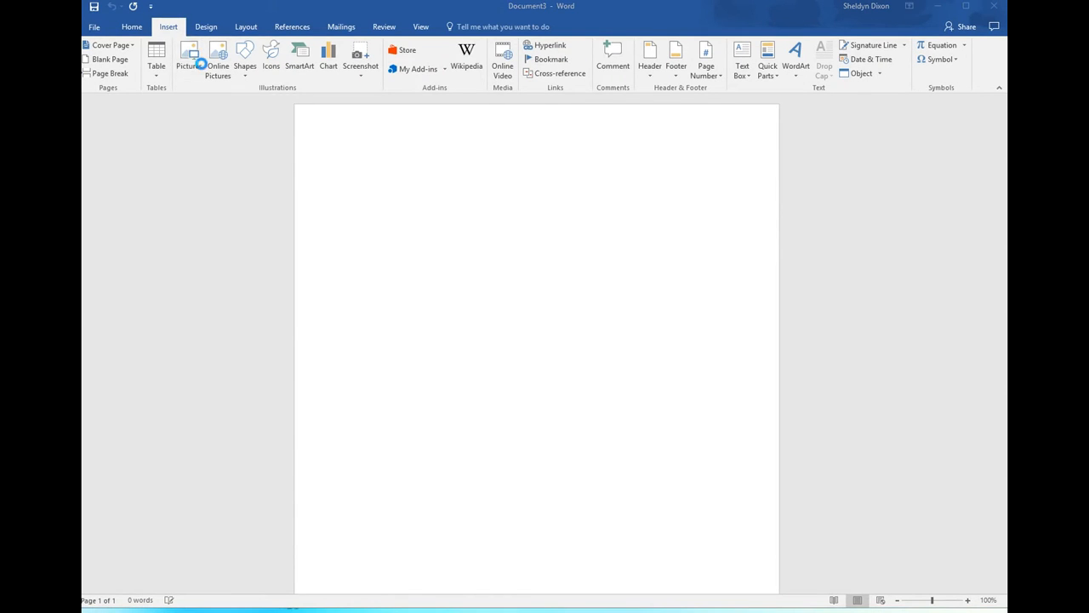
scroll(312, 150, down, 3)
scroll(313, 149, down, 5)
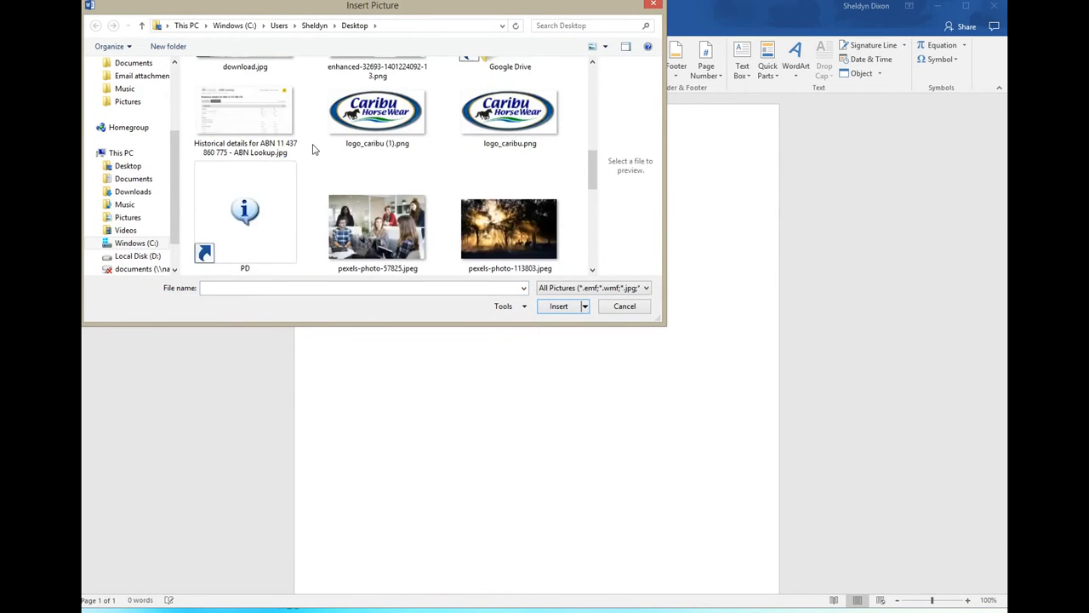
double_click(393, 146)
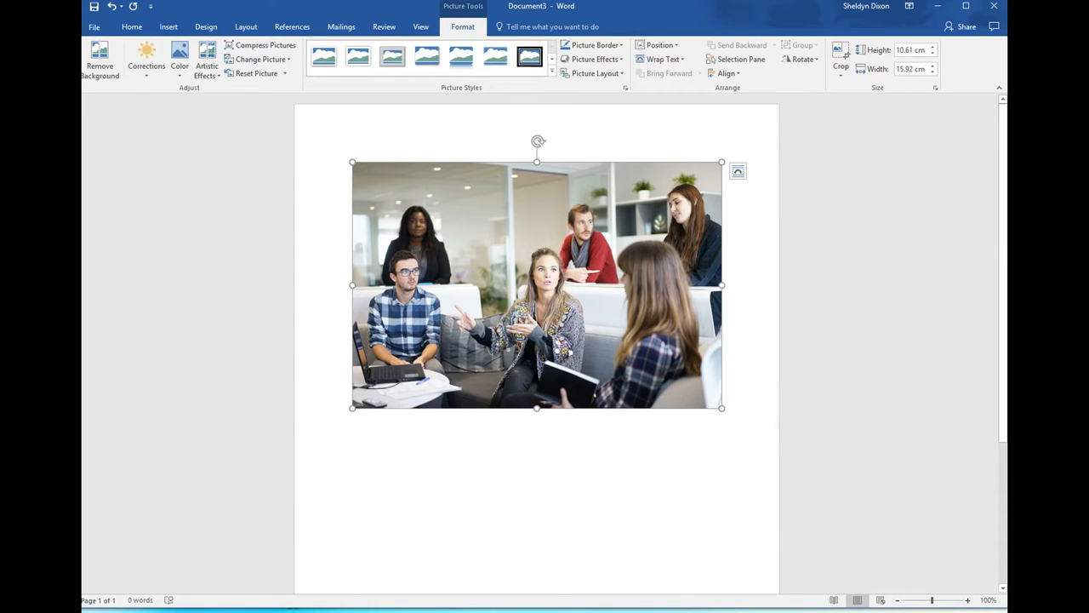
Step: Scale the meeting photo proportionally to about 9.27 cm high, and stretch only its width to about 16.83 cm
drag(725, 411, 657, 365)
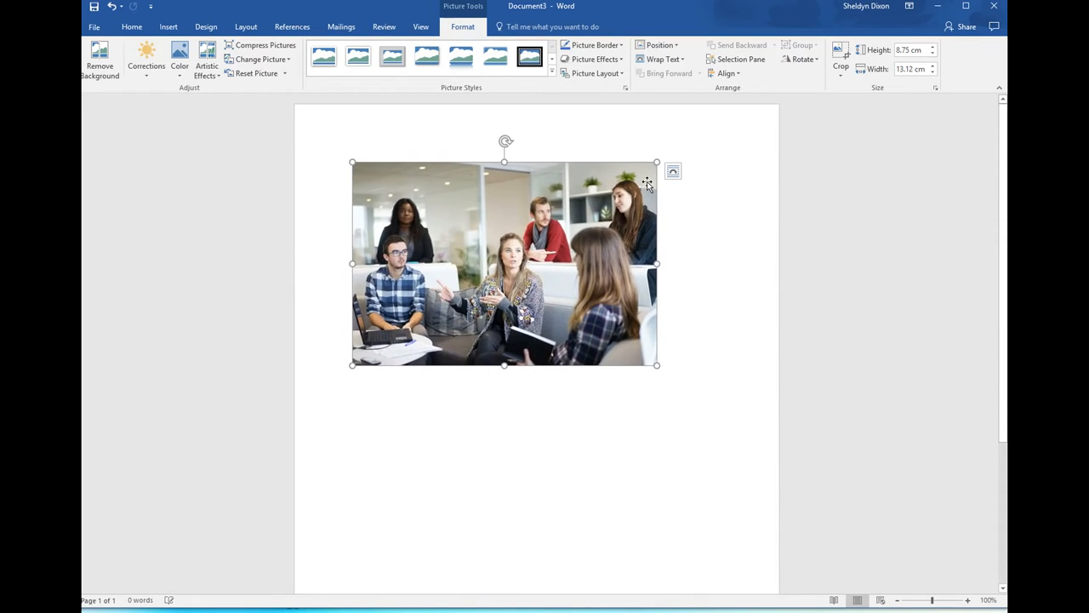
mouse_move(662, 165)
mouse_down()
mouse_move(558, 196)
mouse_move(674, 163)
mouse_up()
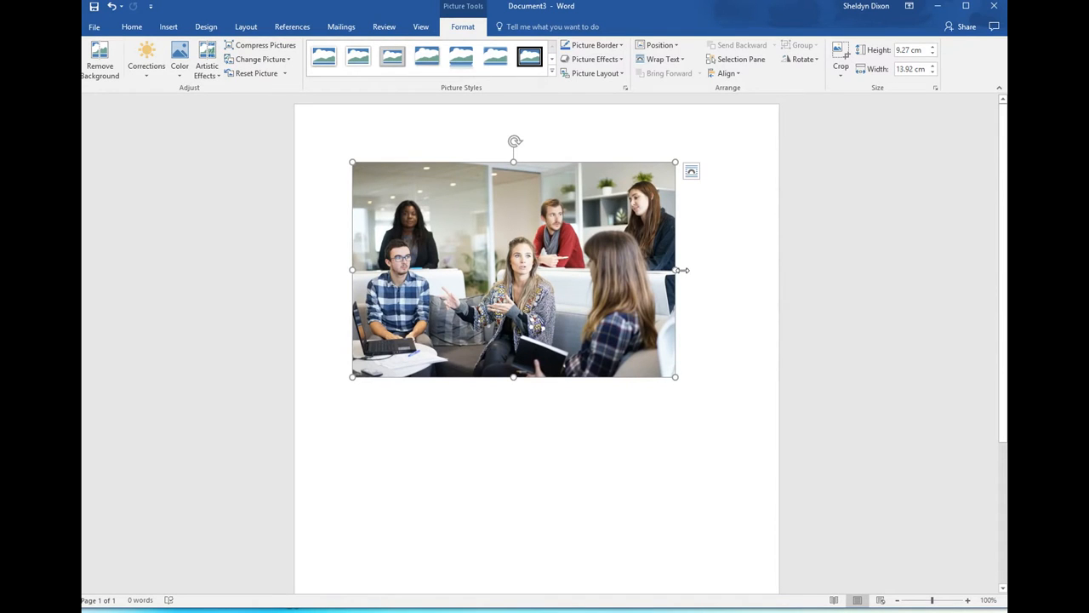
drag(681, 269, 743, 269)
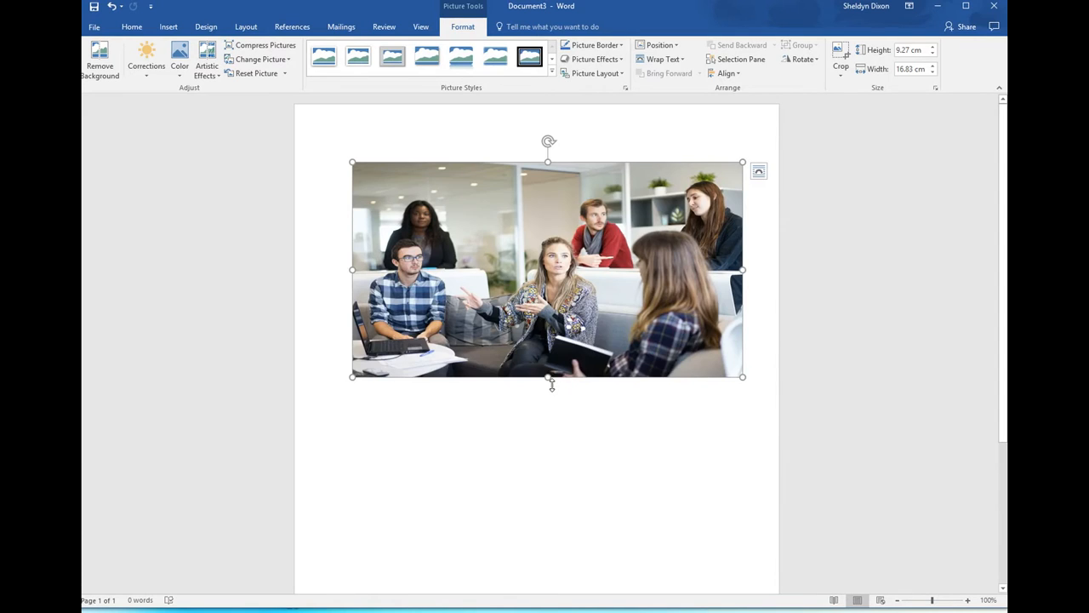
Step: Scale the meeting photo down to about 8.5 cm high and 14.16 cm wide, and delete it from the document
drag(551, 384, 683, 360)
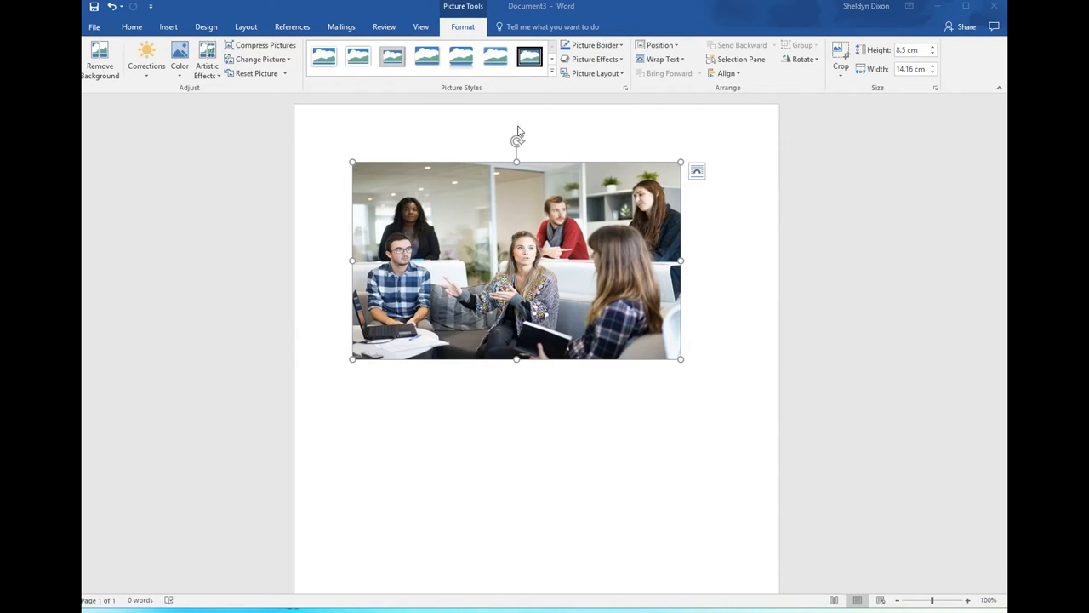
click(580, 174)
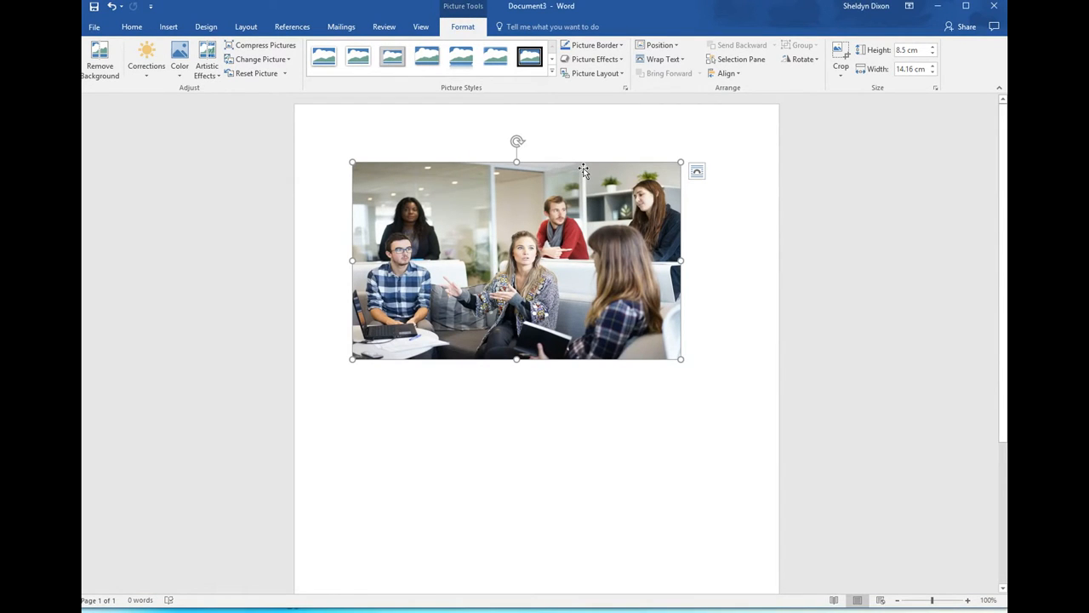
key(Delete)
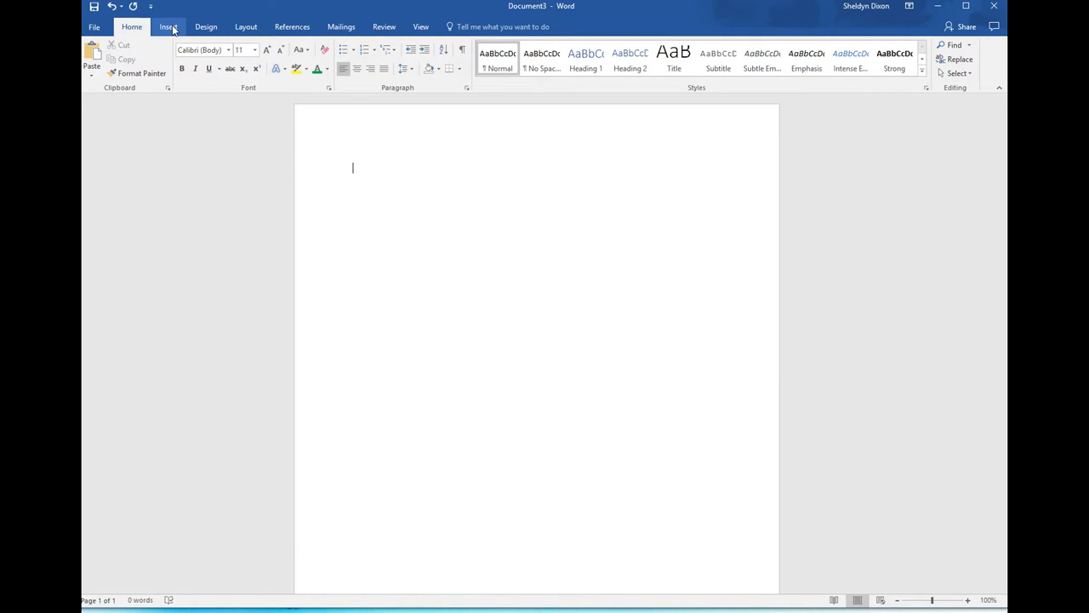
Step: Insert a simple text box about 4.1 cm high and 12.6 cm wide, and clear its placeholder text
click(170, 27)
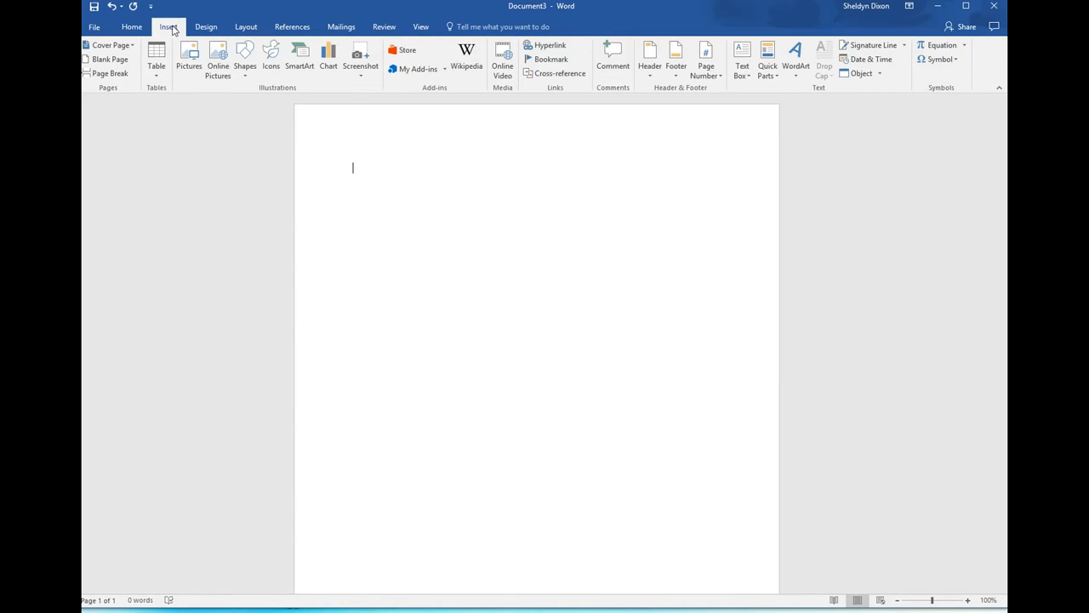
click(741, 68)
click(788, 114)
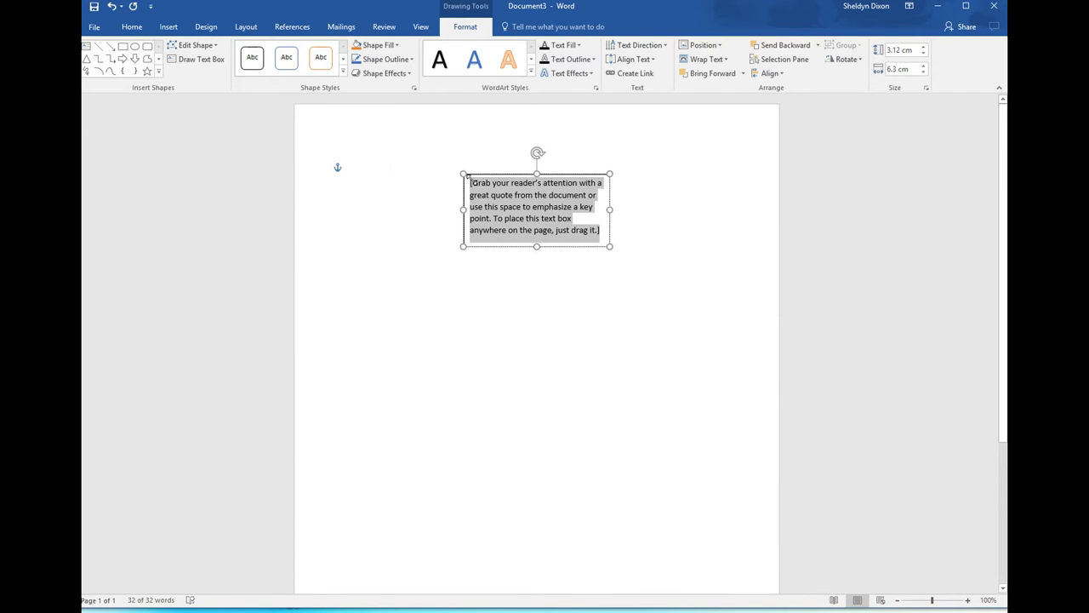
drag(463, 173, 317, 161)
click(454, 212)
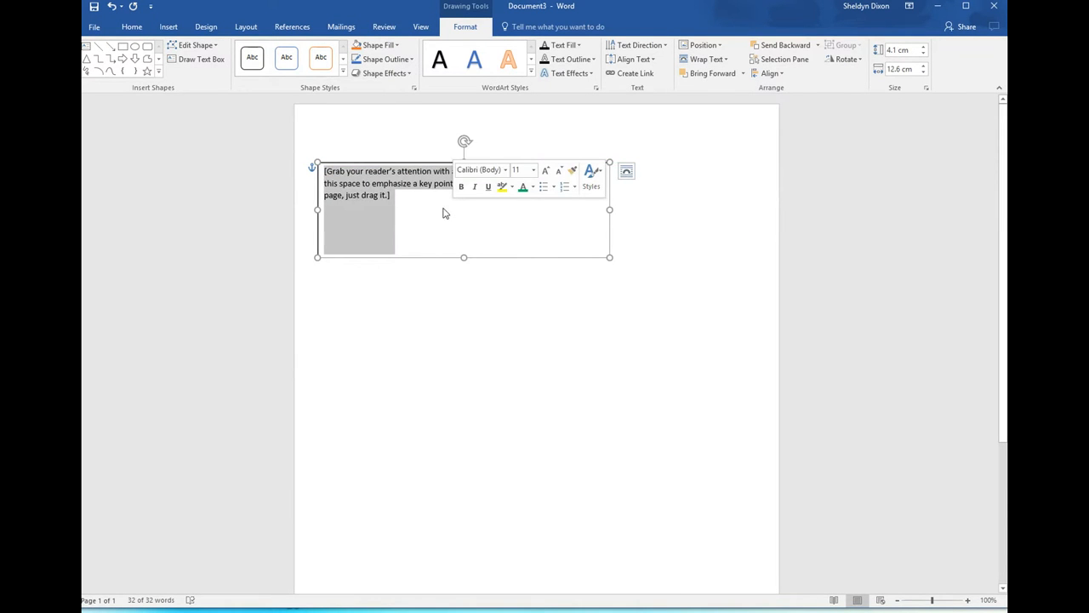
key(Delete)
Step: Insert the office meeting picture pexels-photo-57825.jpeg from the Desktop folder into the empty text box
click(168, 26)
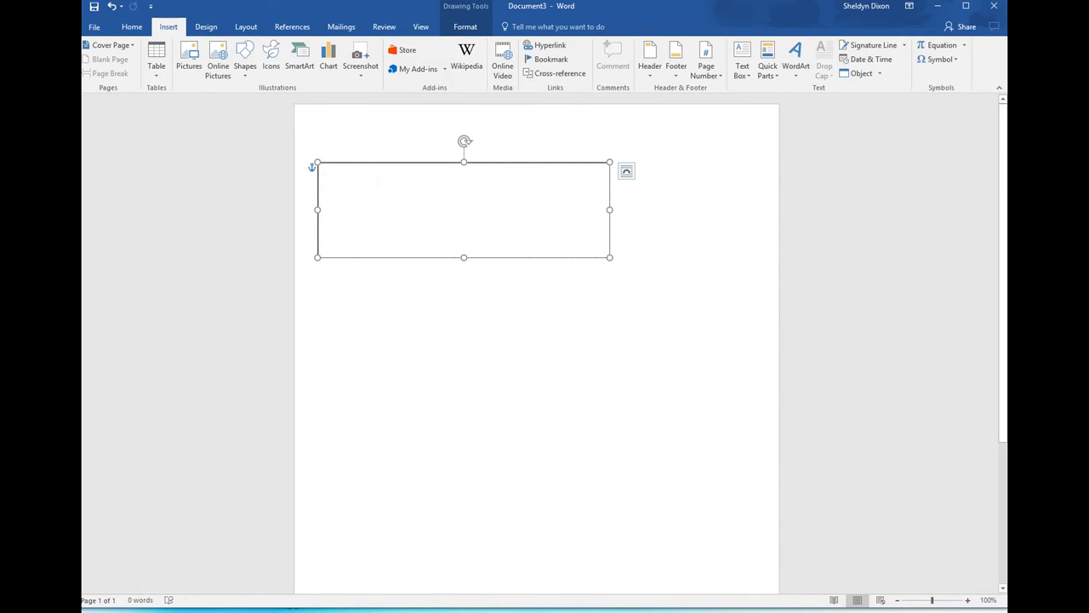
click(189, 59)
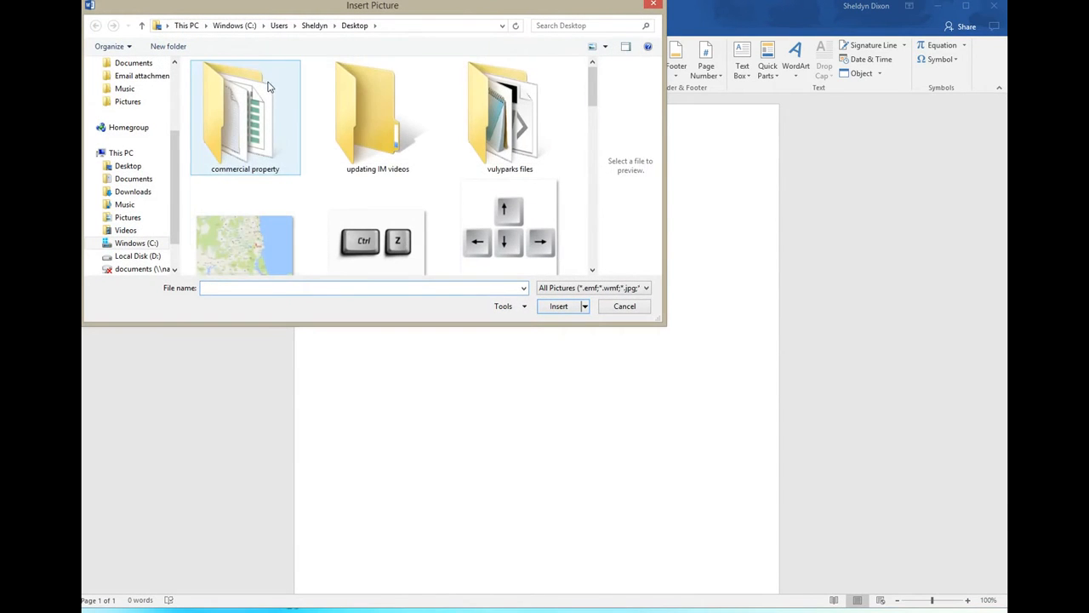
scroll(259, 171, down, 2)
scroll(255, 208, down, 5)
double_click(378, 128)
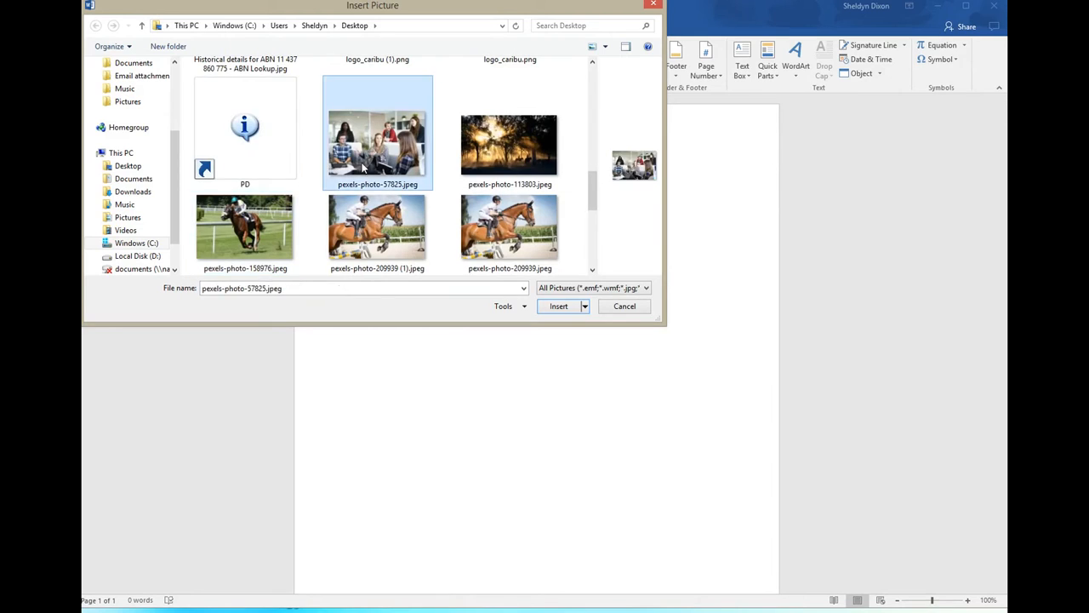
Step: Enlarge and reposition the text box to span the page's text area, with the meeting photo scaled down to under half its width
drag(458, 254, 576, 333)
click(606, 262)
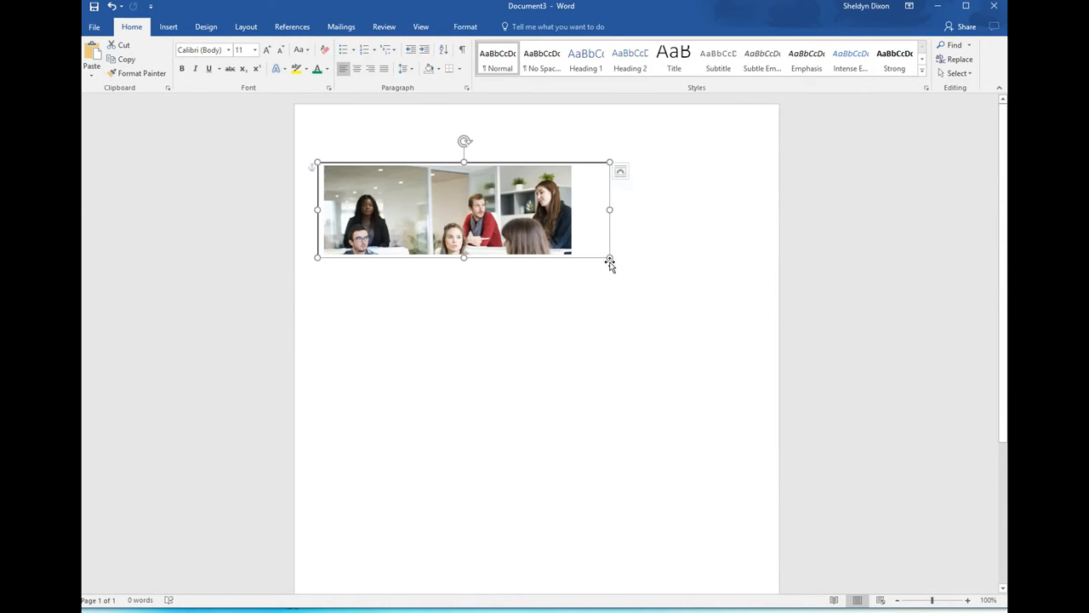
drag(466, 259, 464, 386)
drag(614, 277, 720, 276)
mouse_move(576, 333)
mouse_down()
mouse_move(909, 541)
mouse_move(836, 474)
mouse_move(770, 447)
mouse_move(719, 387)
mouse_move(569, 329)
mouse_move(599, 348)
mouse_move(498, 281)
mouse_up()
click(561, 168)
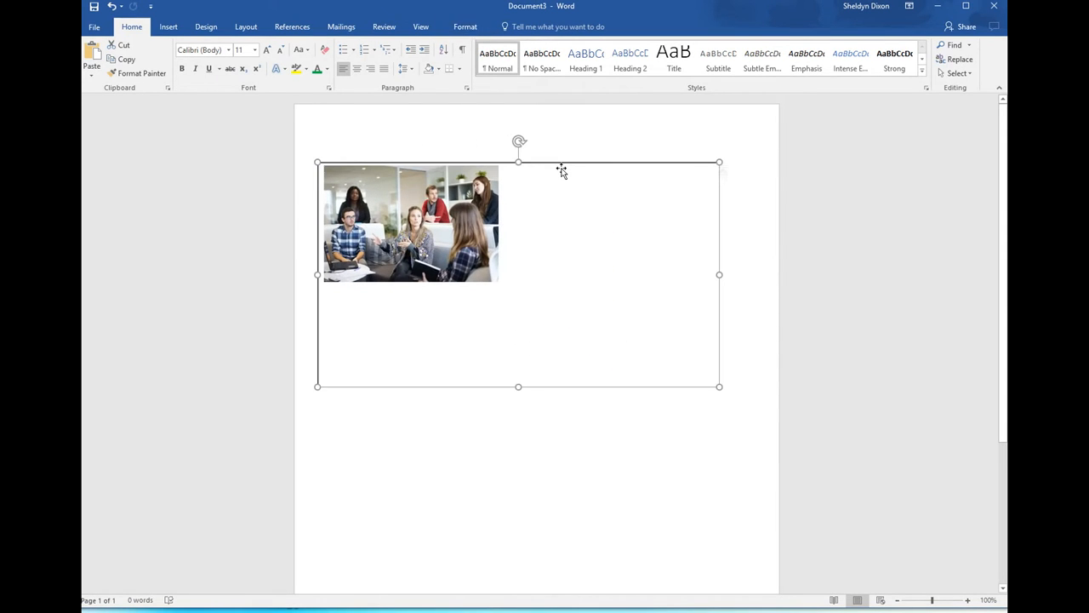
drag(562, 170, 586, 178)
Step: In Document5, replace the meeting photo inside the text box with the racehorse picture pexels-photo-158976.jpeg from the Desktop folder
click(439, 246)
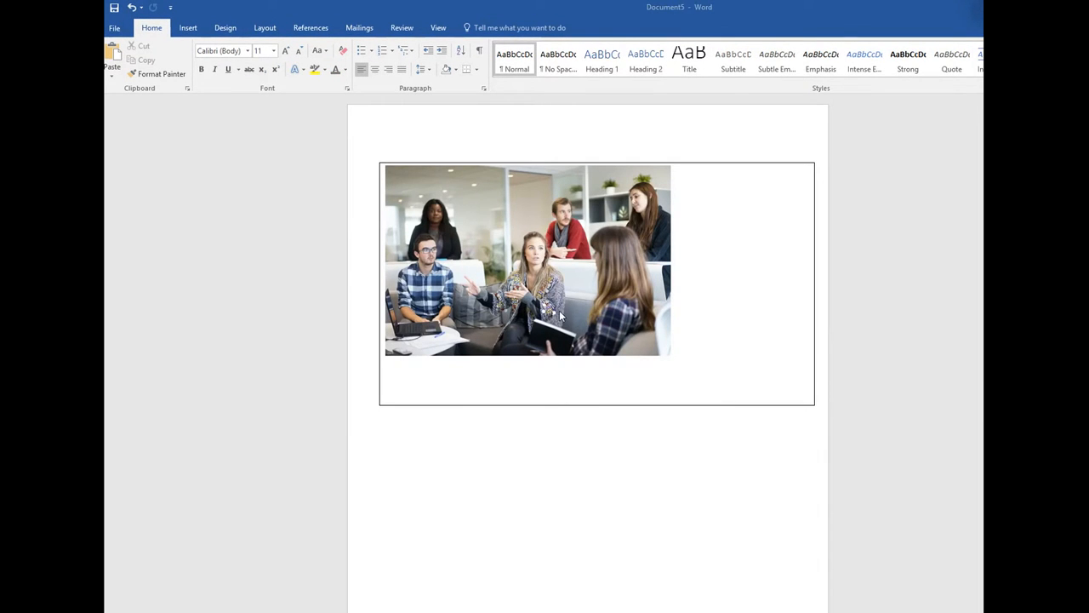
click(493, 223)
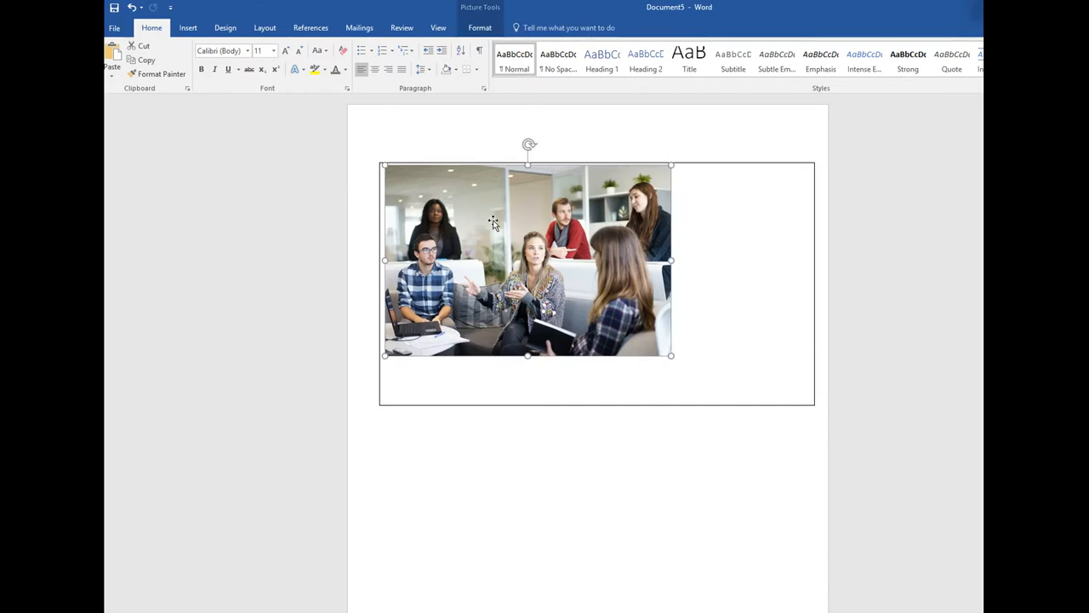
right_click(481, 212)
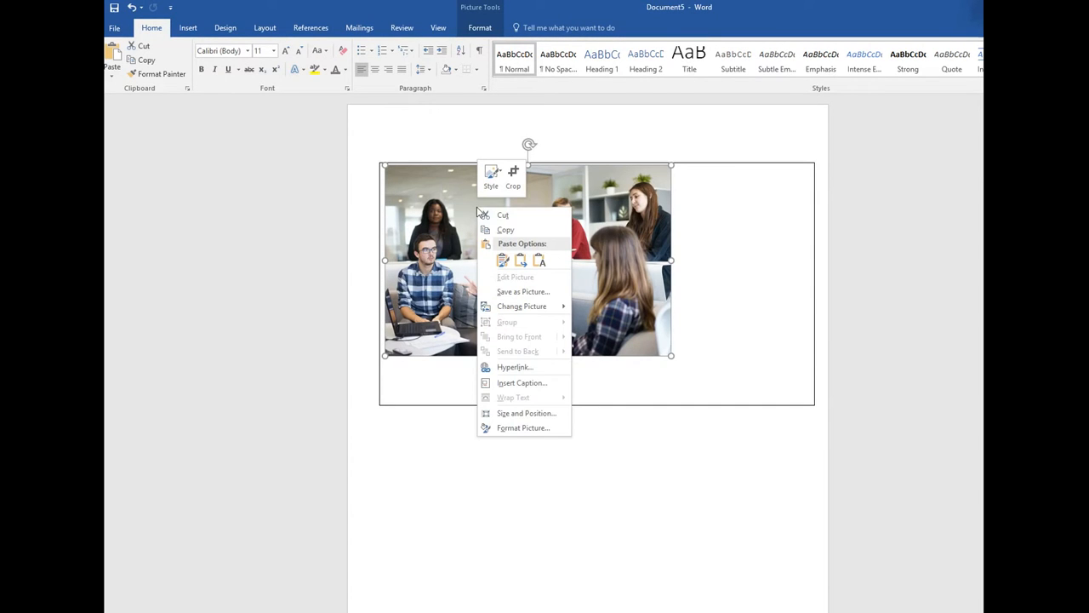
mouse_move(542, 306)
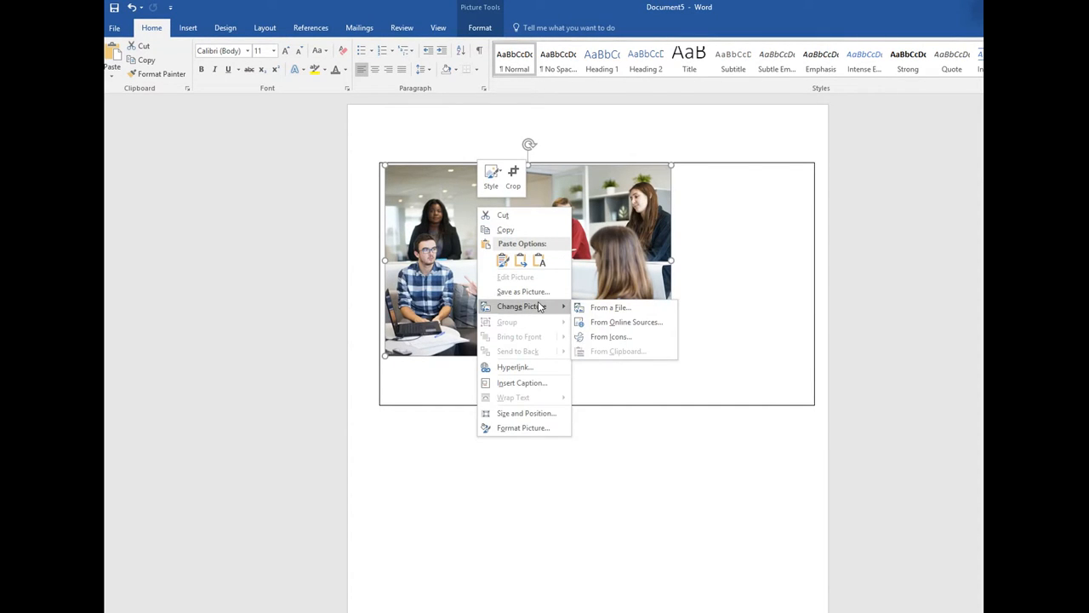
click(609, 308)
click(479, 182)
scroll(479, 182, down, 4)
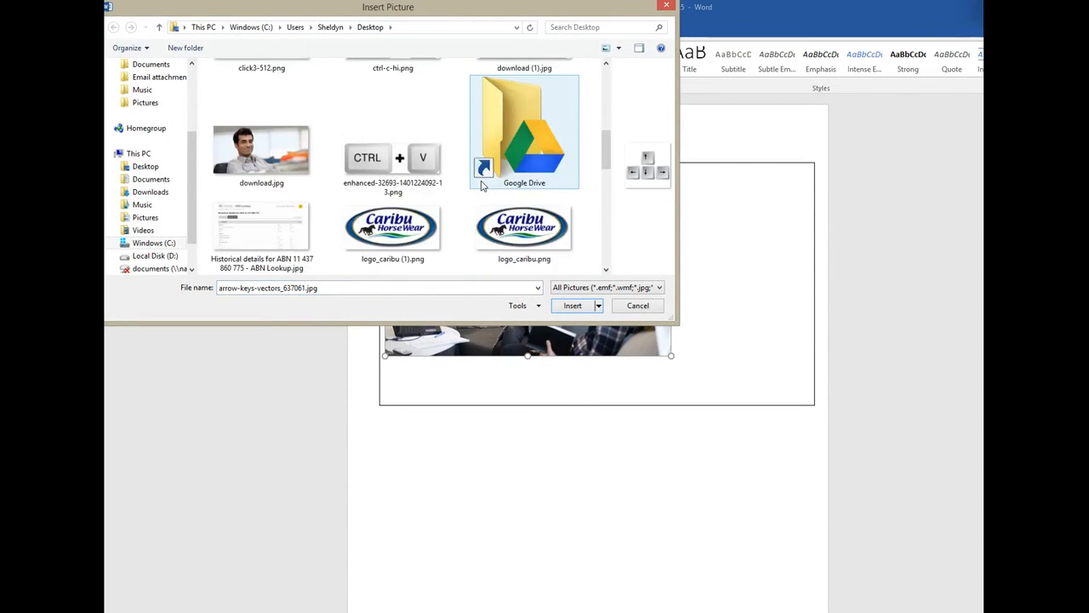
scroll(481, 183, down, 5)
scroll(425, 191, up, 2)
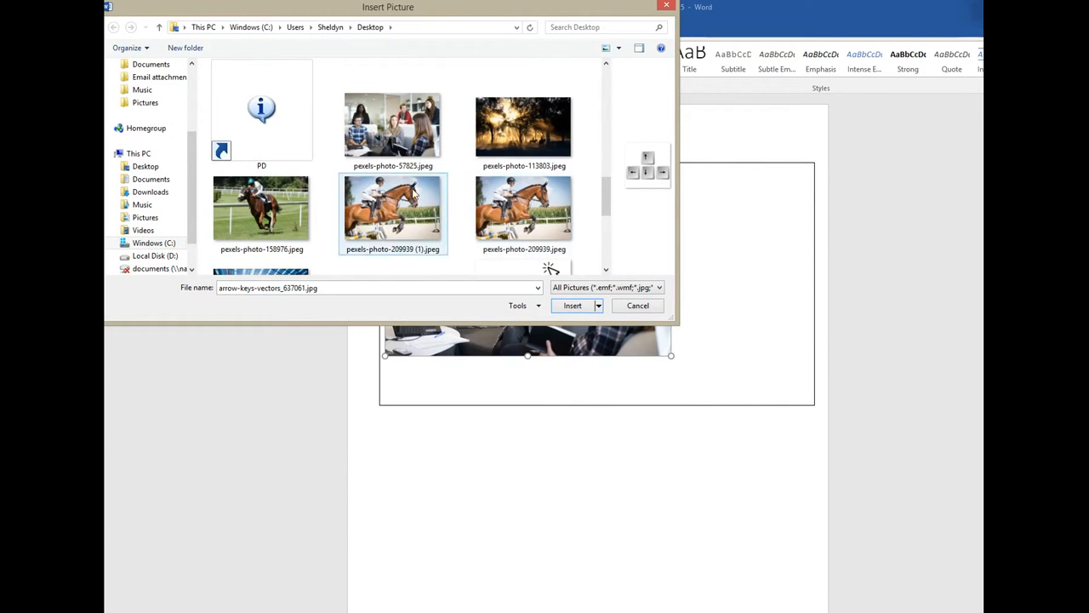
double_click(274, 204)
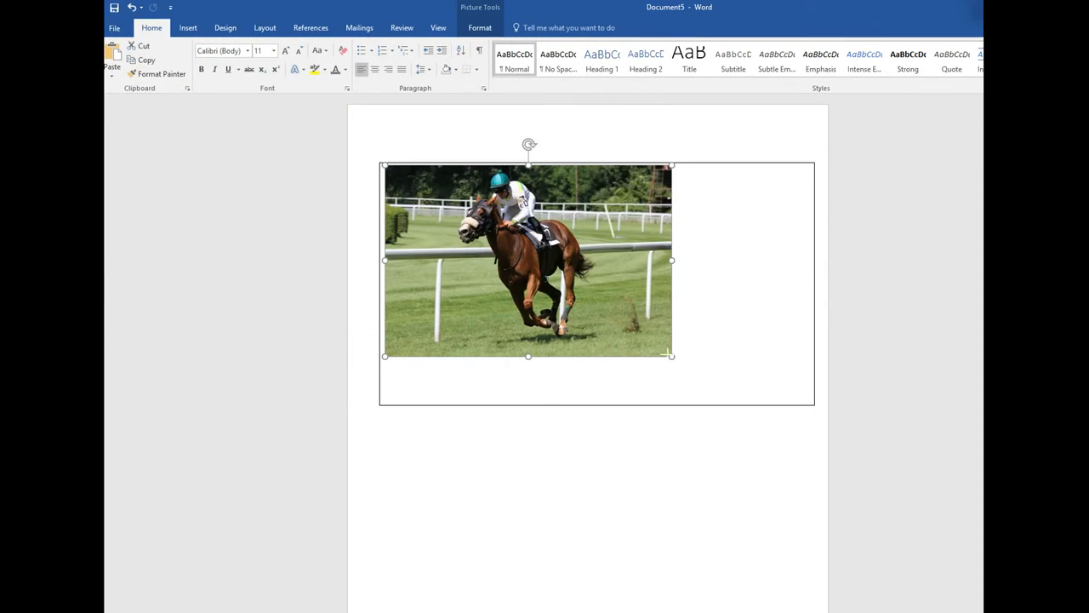
Step: Scale the racehorse photo down proportionally, and replace it with another picture file from the Desktop folder
drag(667, 353, 622, 318)
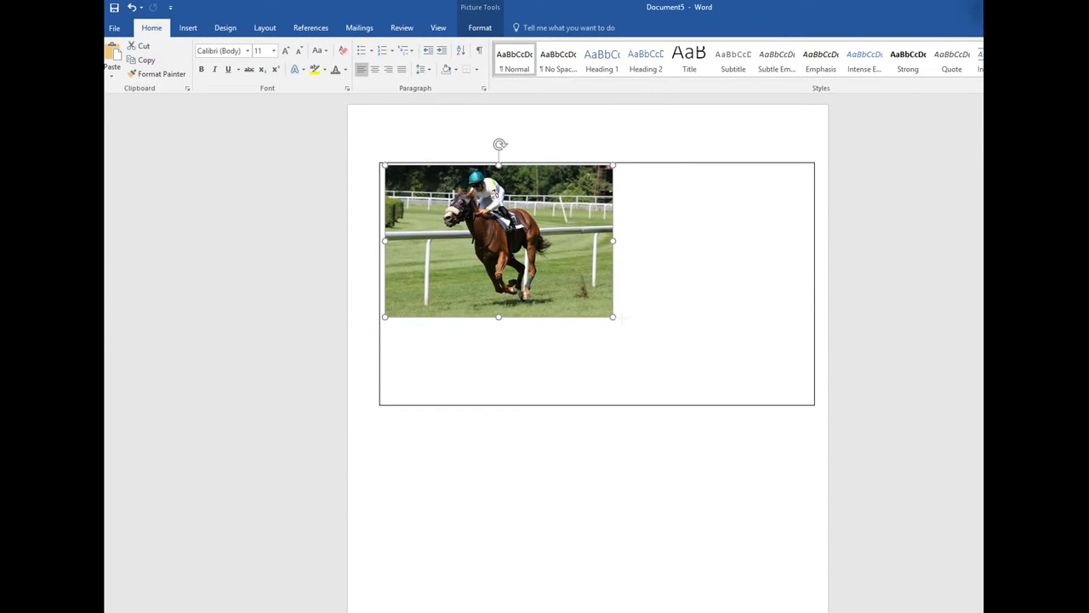
right_click(487, 218)
mouse_move(528, 307)
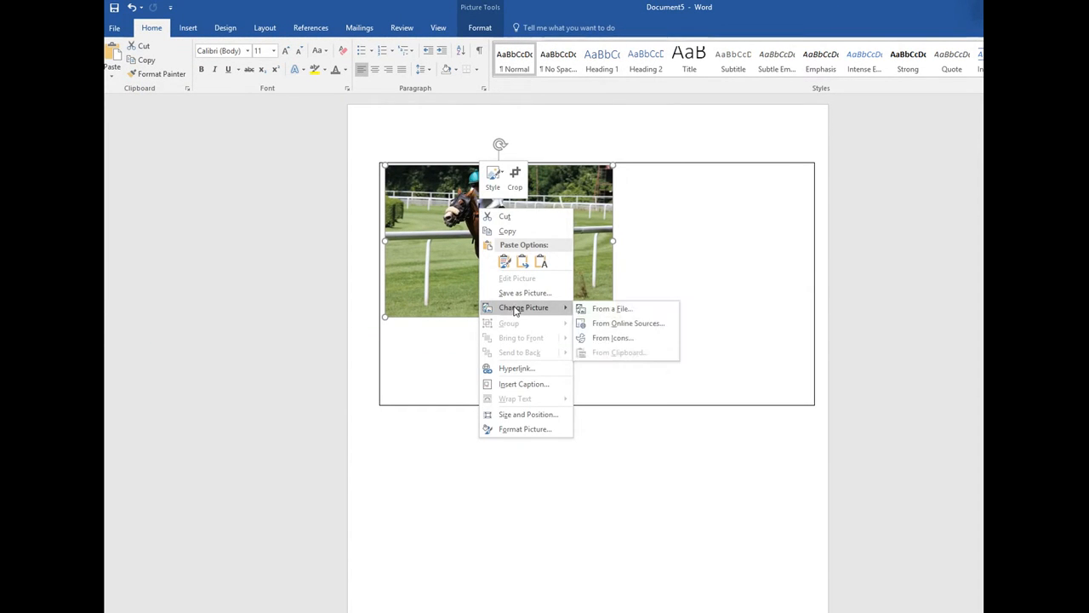
click(606, 313)
scroll(418, 141, down, 8)
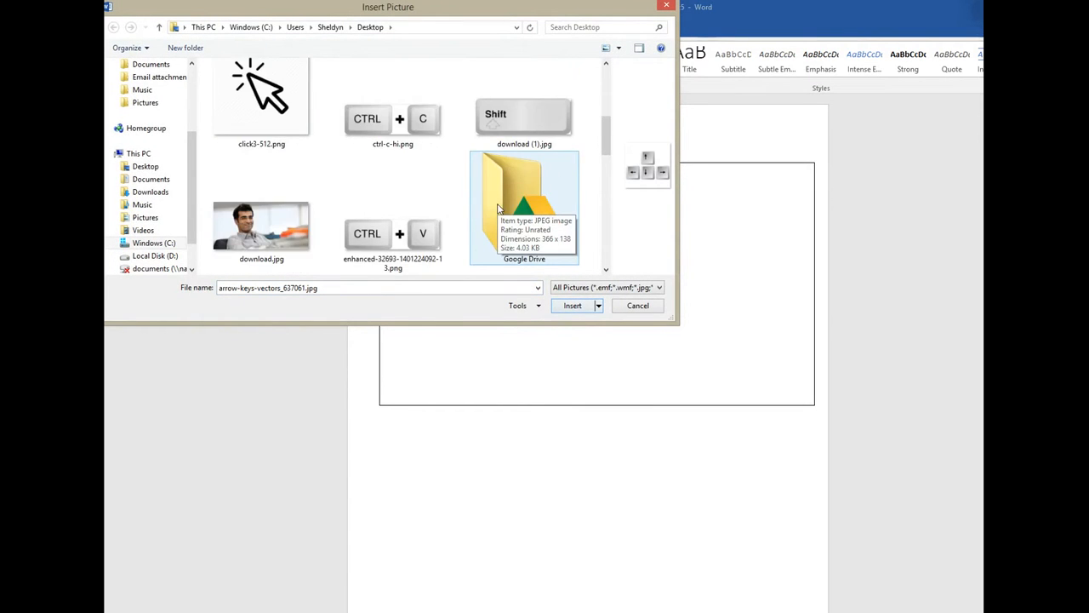
double_click(418, 141)
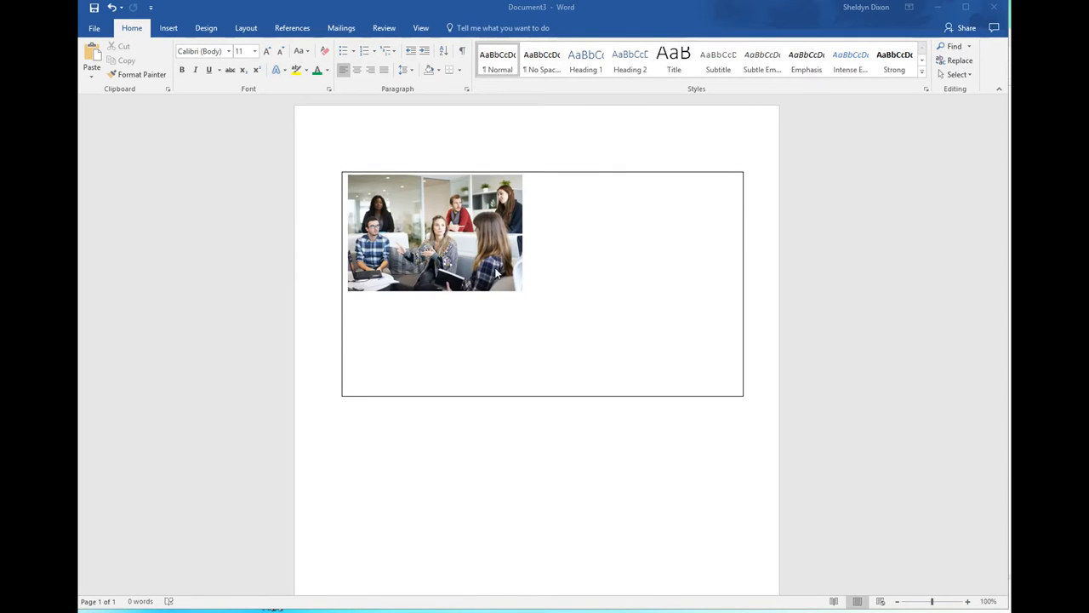
Step: In Document3, set the left internal margin of the text box around the meeting photo to 0 cm
click(385, 194)
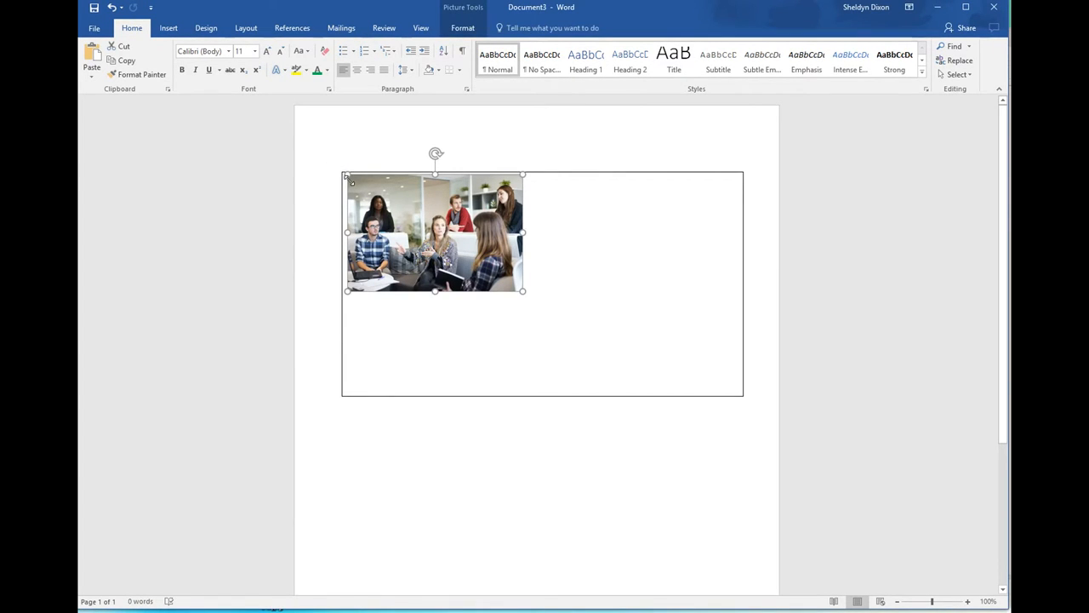
click(530, 183)
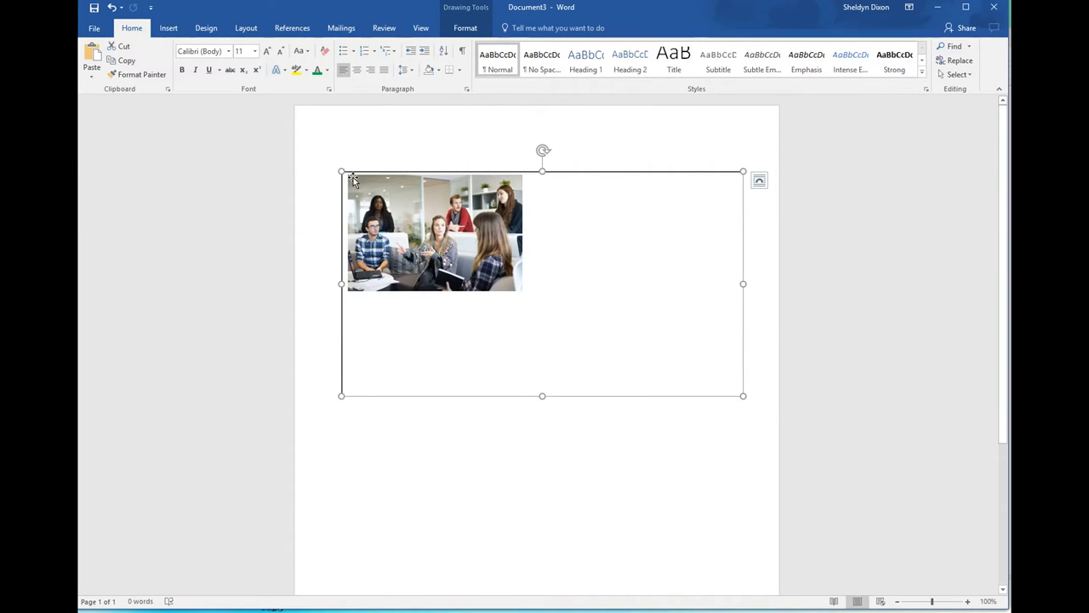
right_click(353, 177)
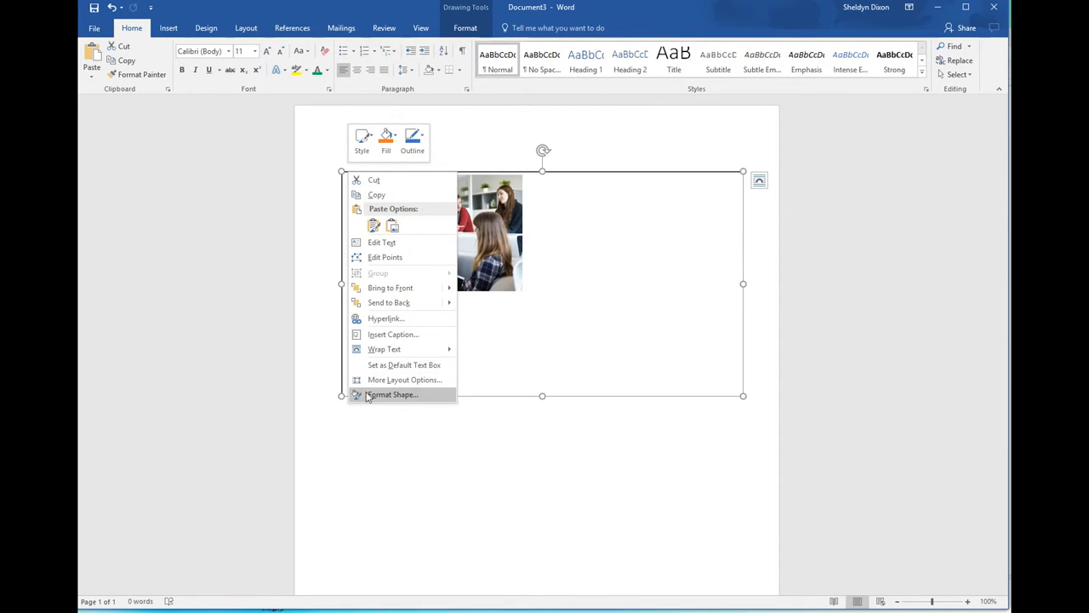
click(392, 395)
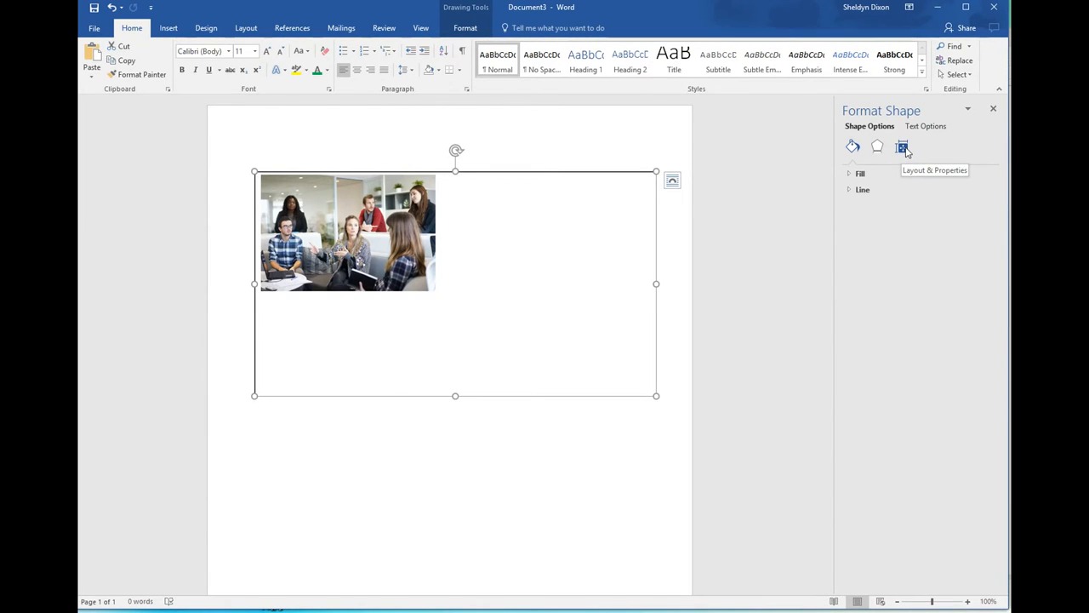
click(905, 149)
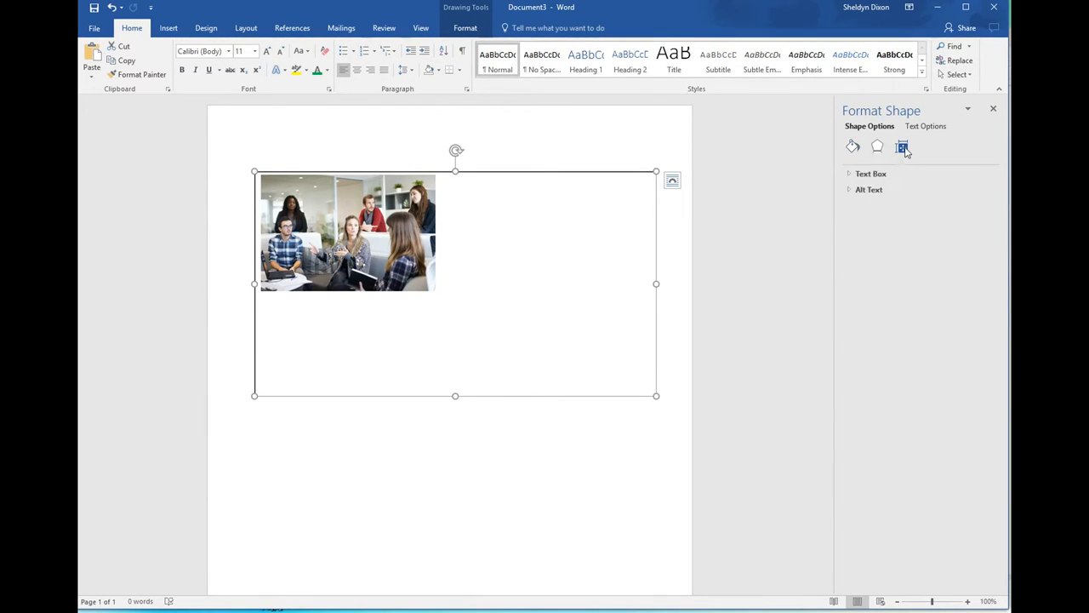
click(850, 174)
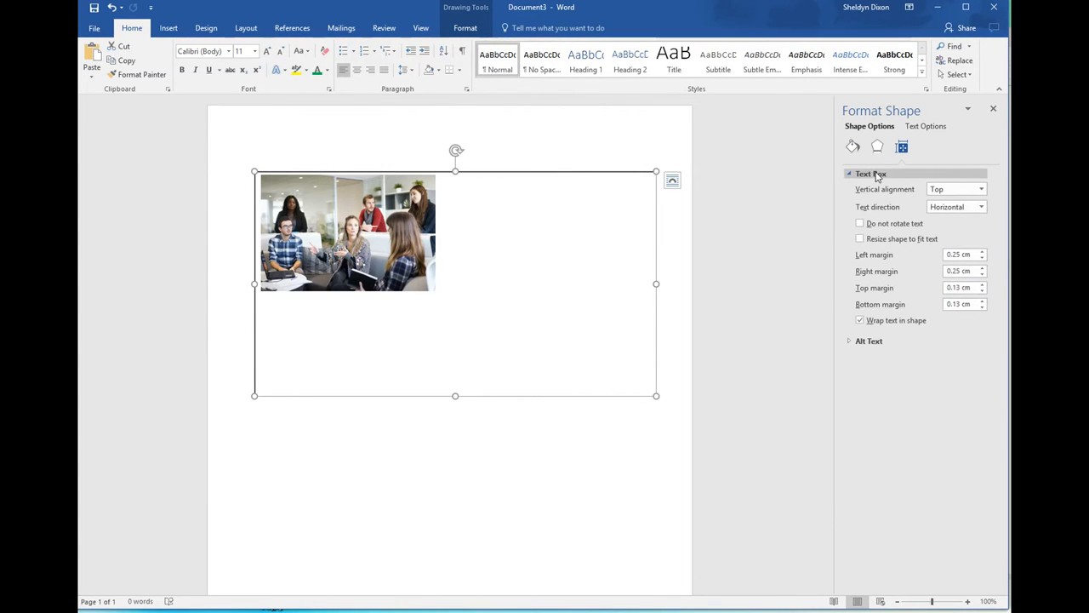
click(981, 257)
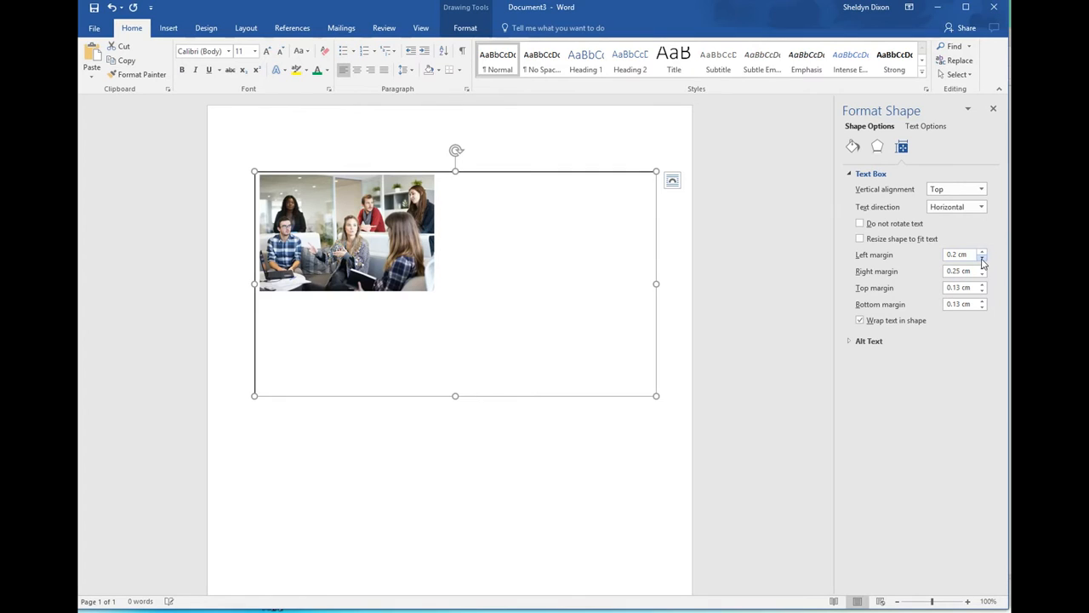
click(981, 257)
click(981, 257)
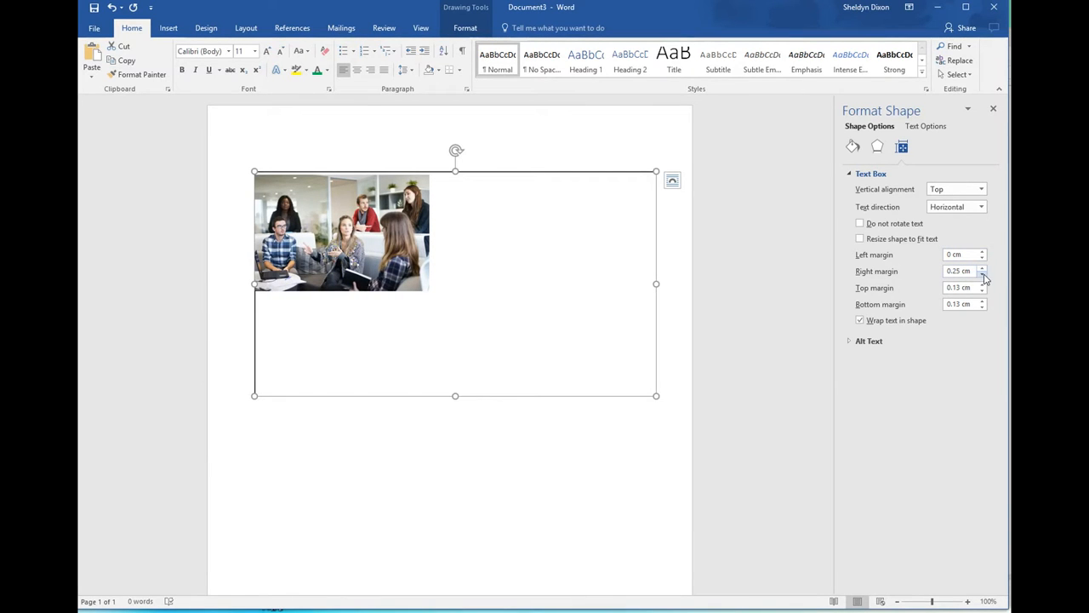
Step: Set the text box's right, top and bottom internal margins to 0 cm
click(981, 274)
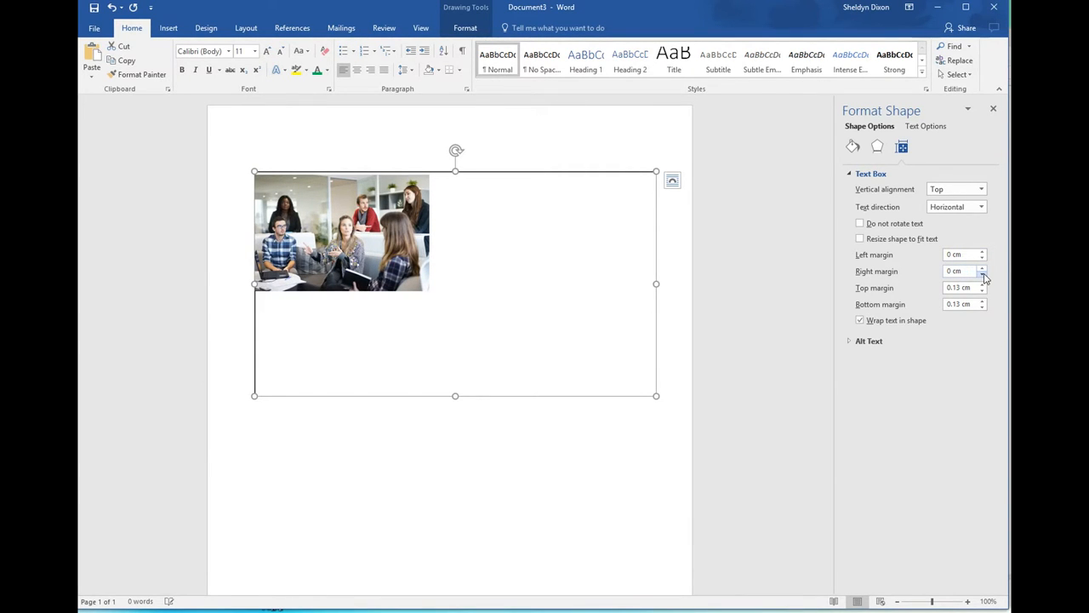
click(982, 290)
click(981, 290)
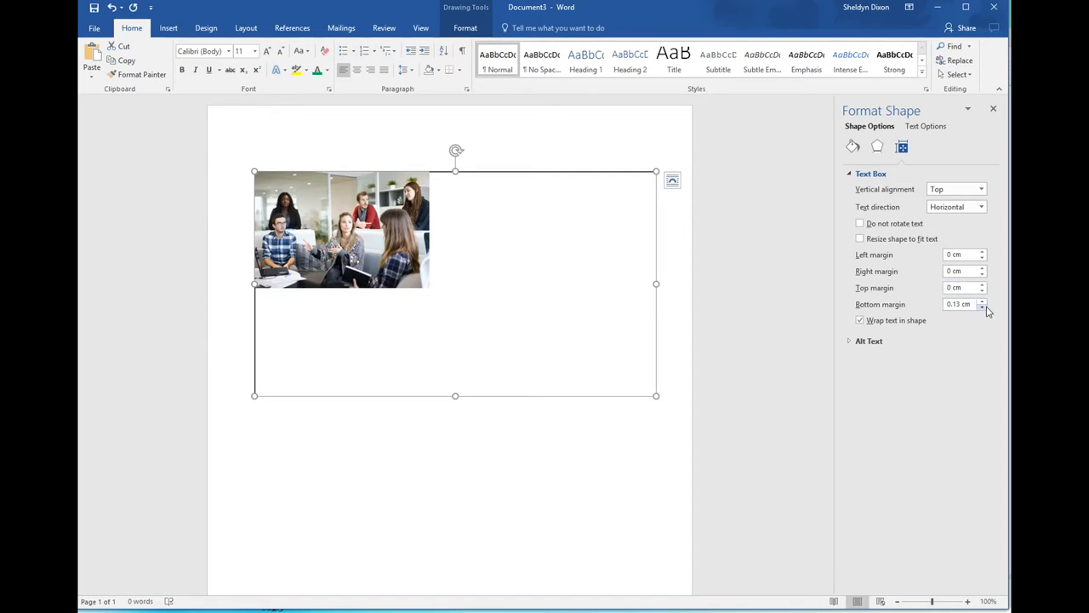
click(984, 308)
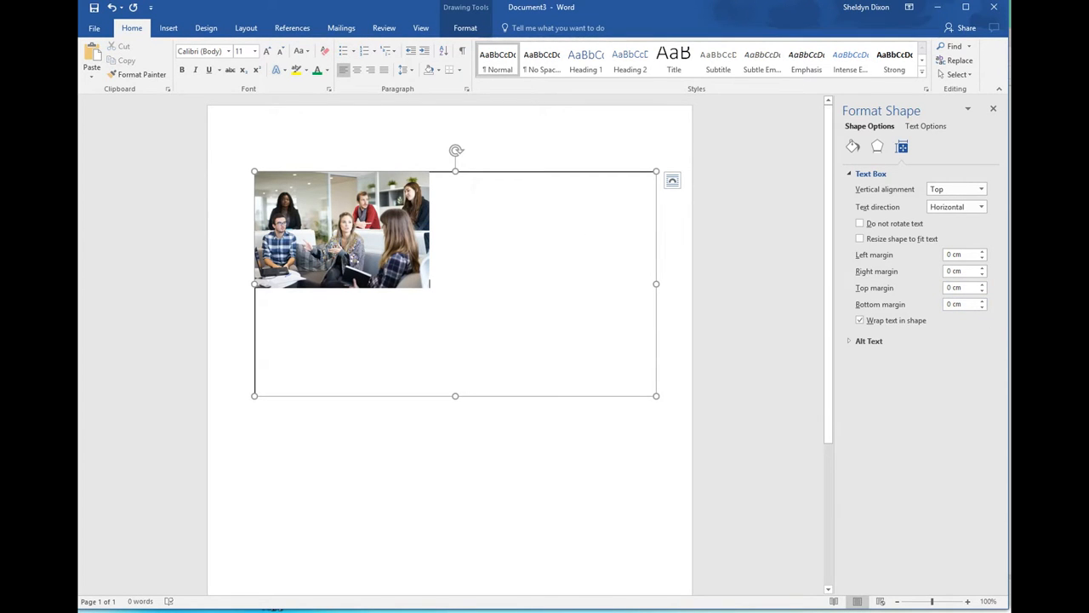
Step: Check the text box's layout settings and internal margins against the meeting photo inside it
key(Escape)
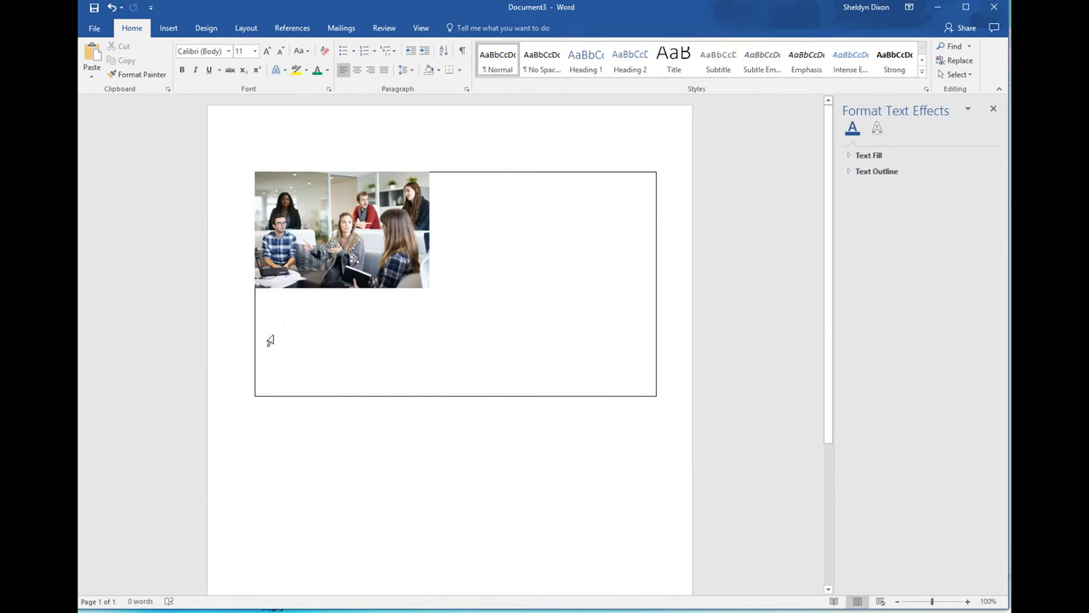
key(ctrl+a)
click(506, 172)
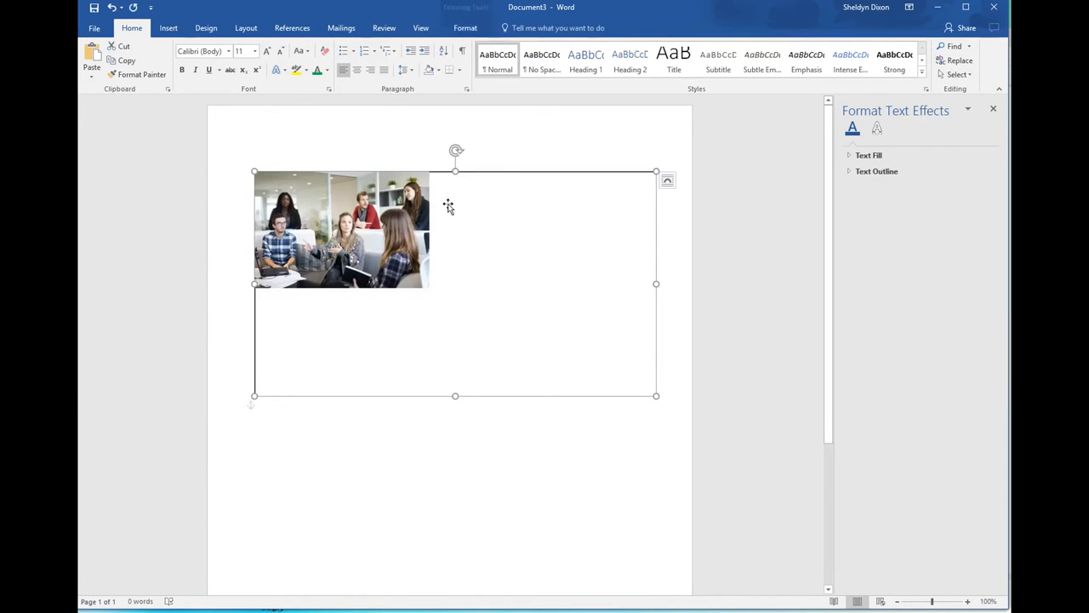
click(356, 243)
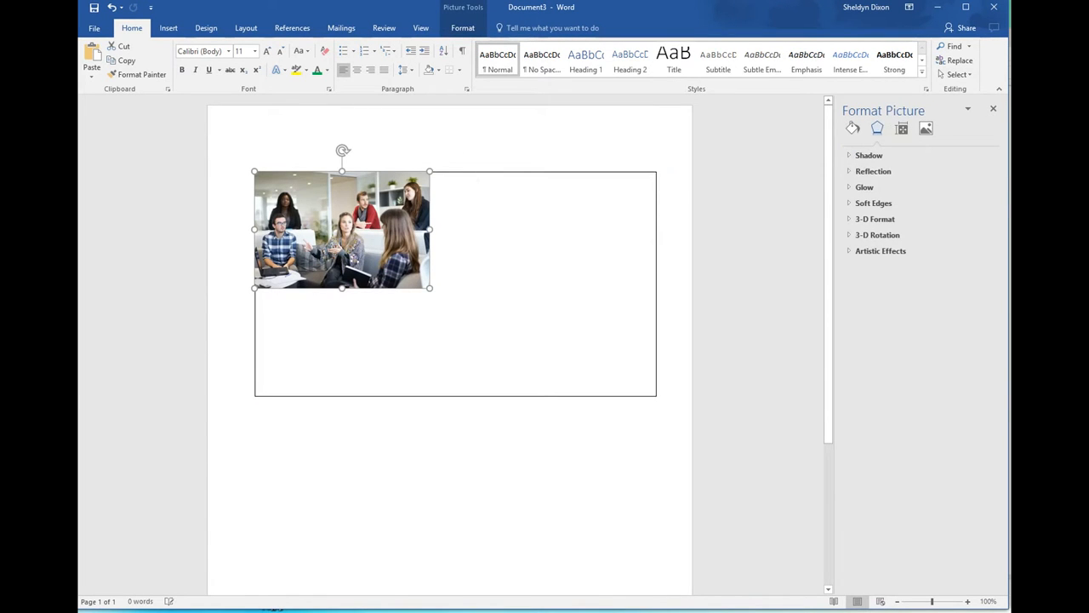
click(480, 173)
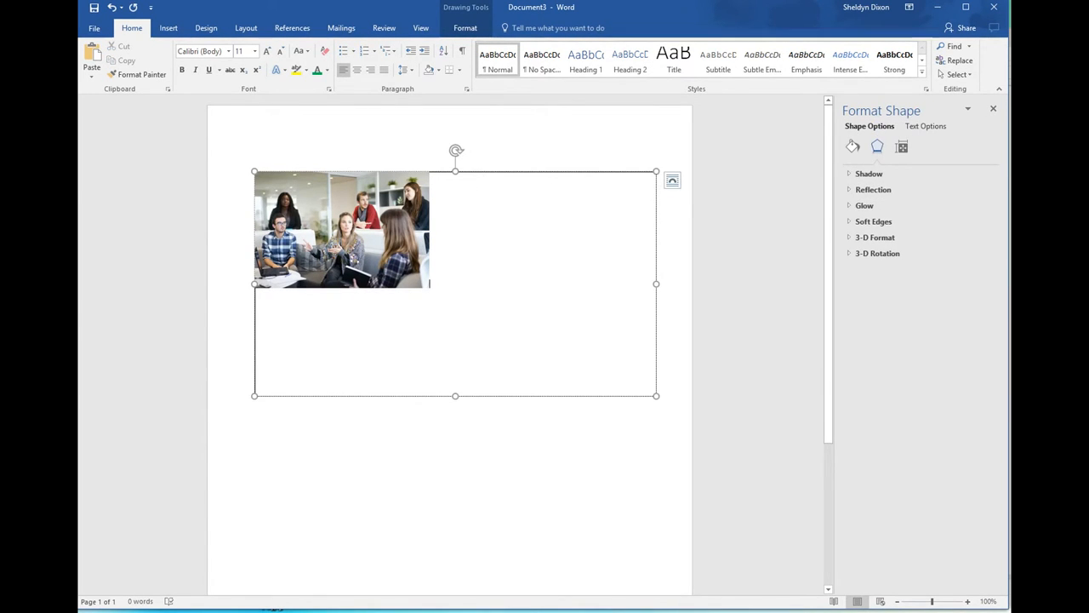
click(903, 148)
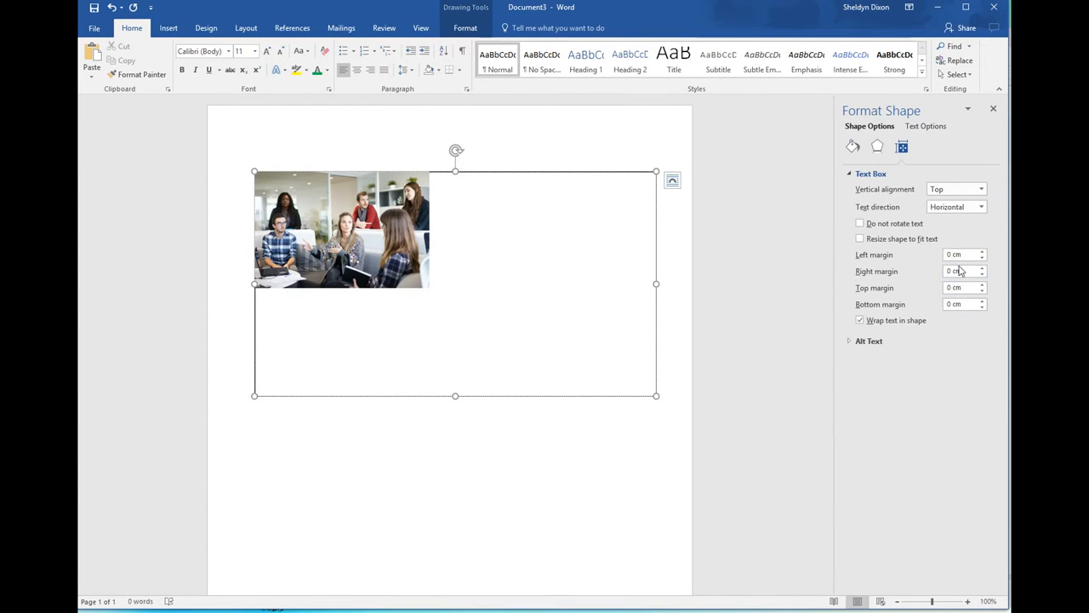
Step: Enlarge the meeting photo proportionally until it spans the full width of the text box
click(417, 219)
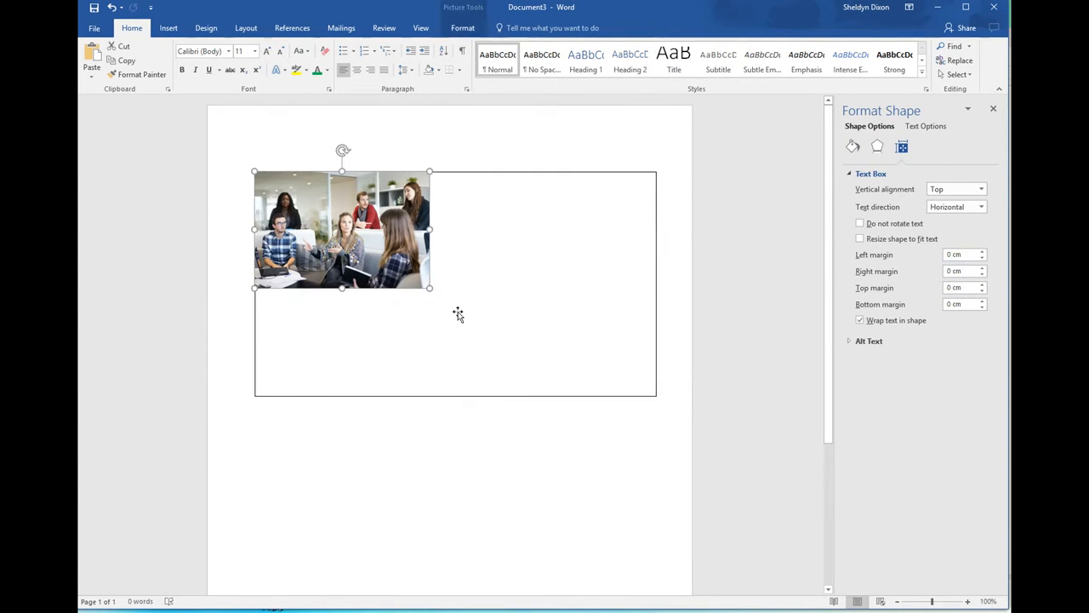
drag(431, 290, 653, 438)
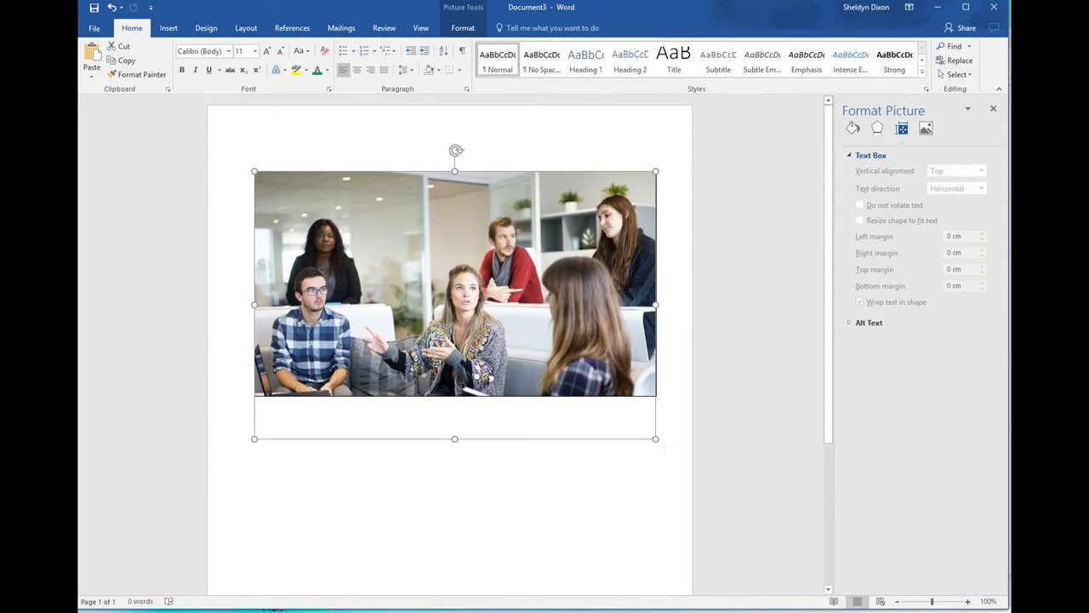
click(265, 405)
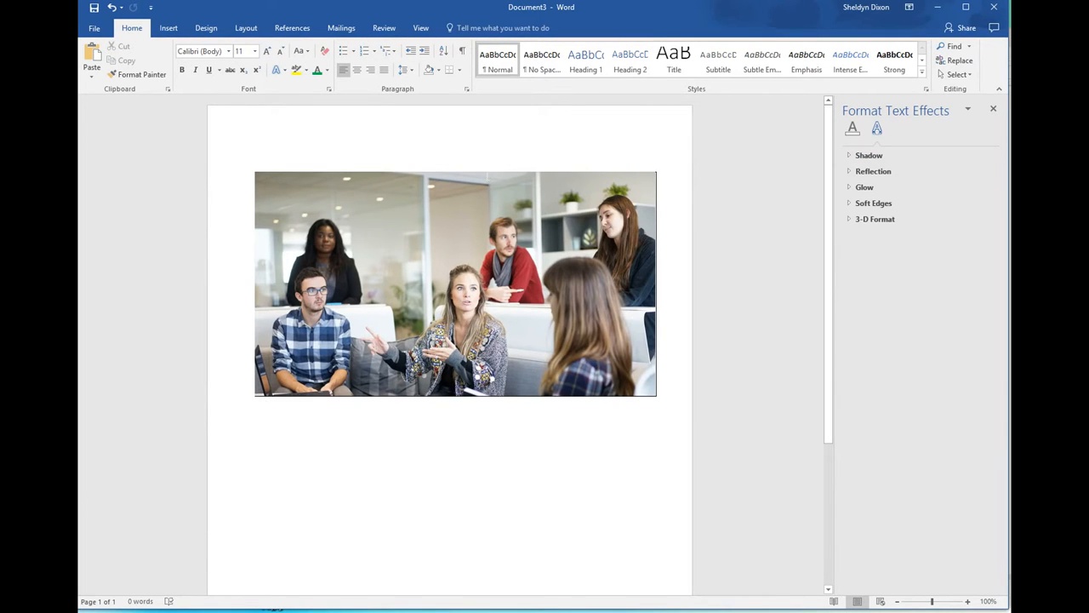
Step: Scale the meeting photo down proportionally until its full height fits inside the text box
click(484, 177)
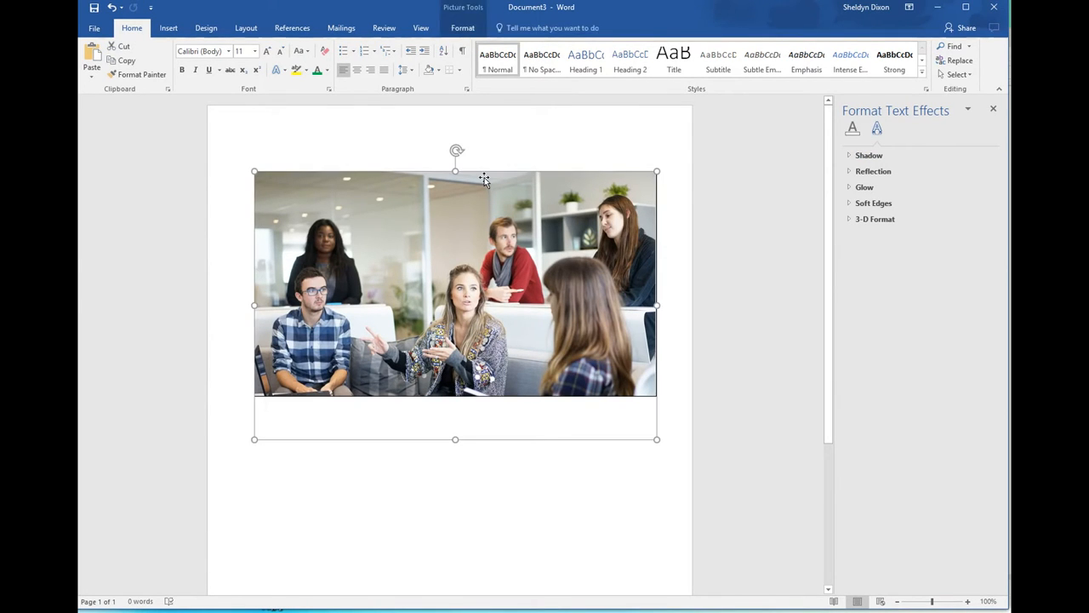
drag(656, 440, 609, 408)
click(653, 180)
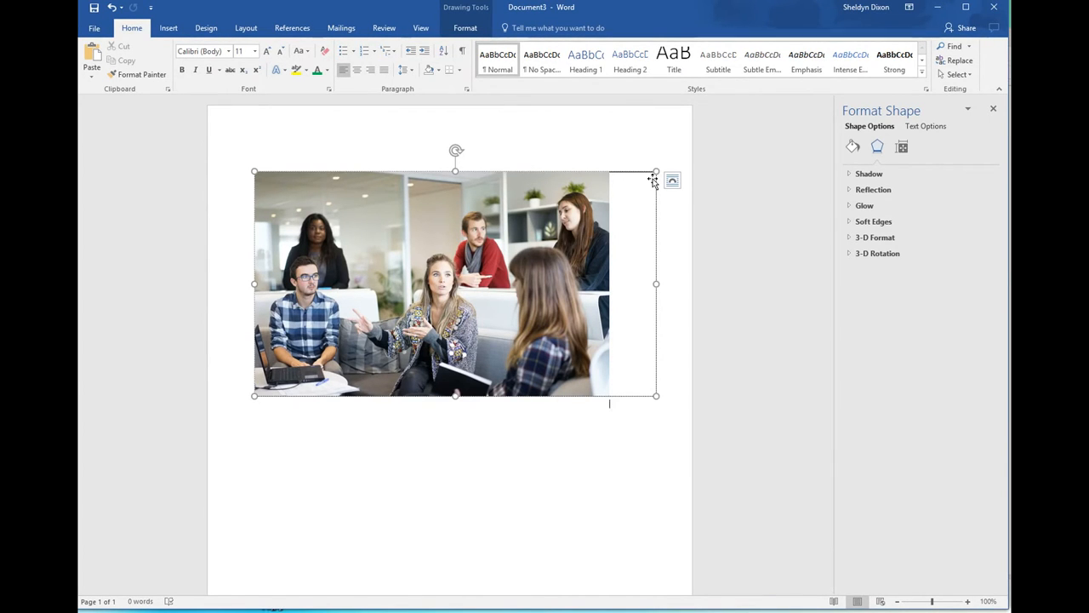
Step: Delete the meeting photo from the text box and stretch the box's lower edge down to make it taller
click(542, 202)
key(Delete)
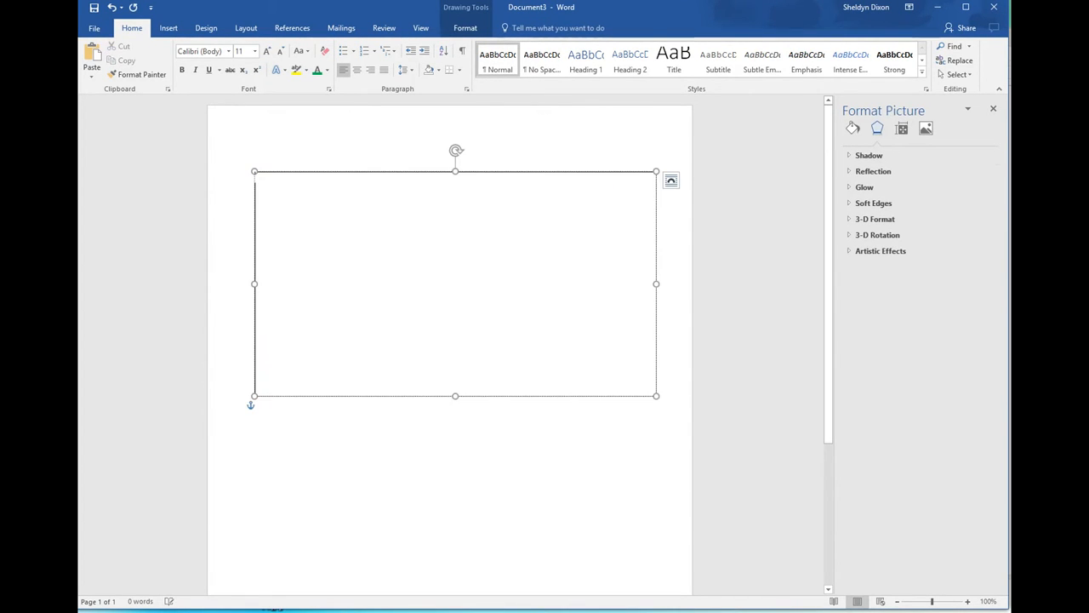
drag(455, 395, 456, 430)
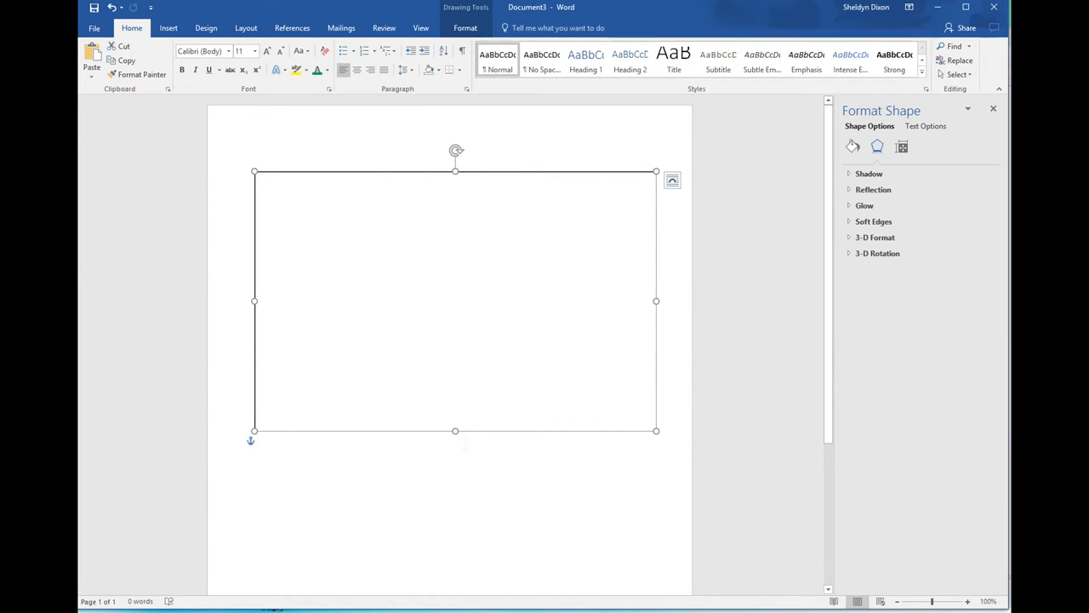
Step: Open the shape formatting for the empty text box and show its fill settings
right_click(480, 180)
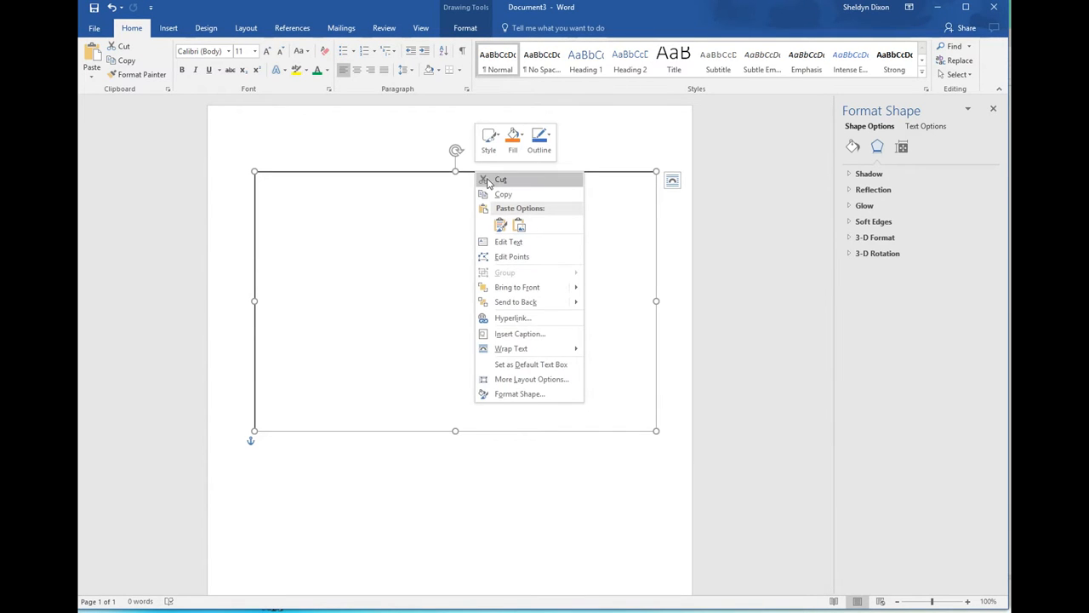
click(527, 398)
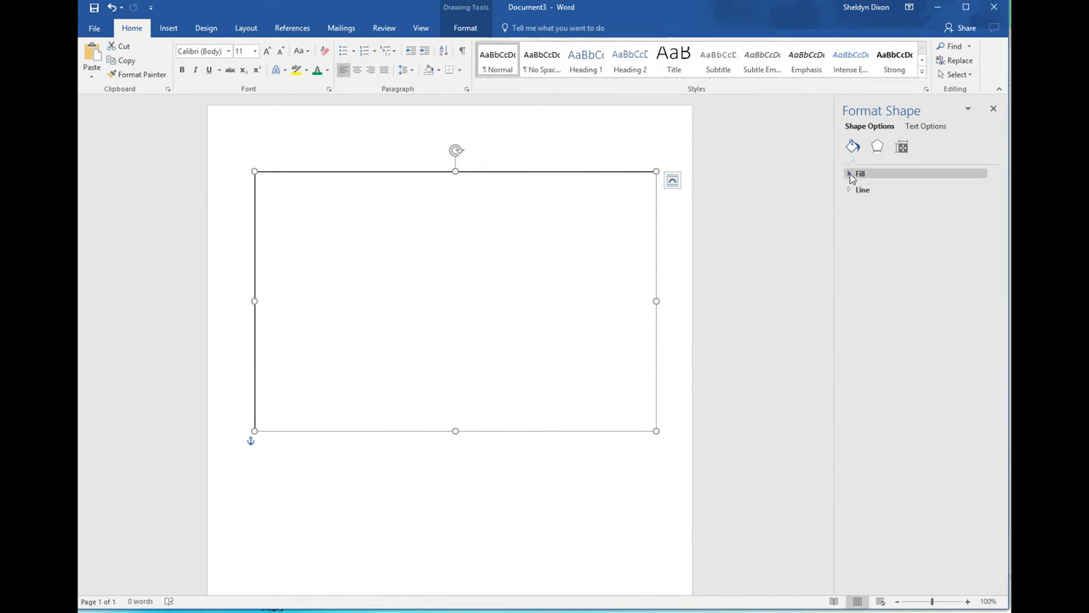
click(857, 174)
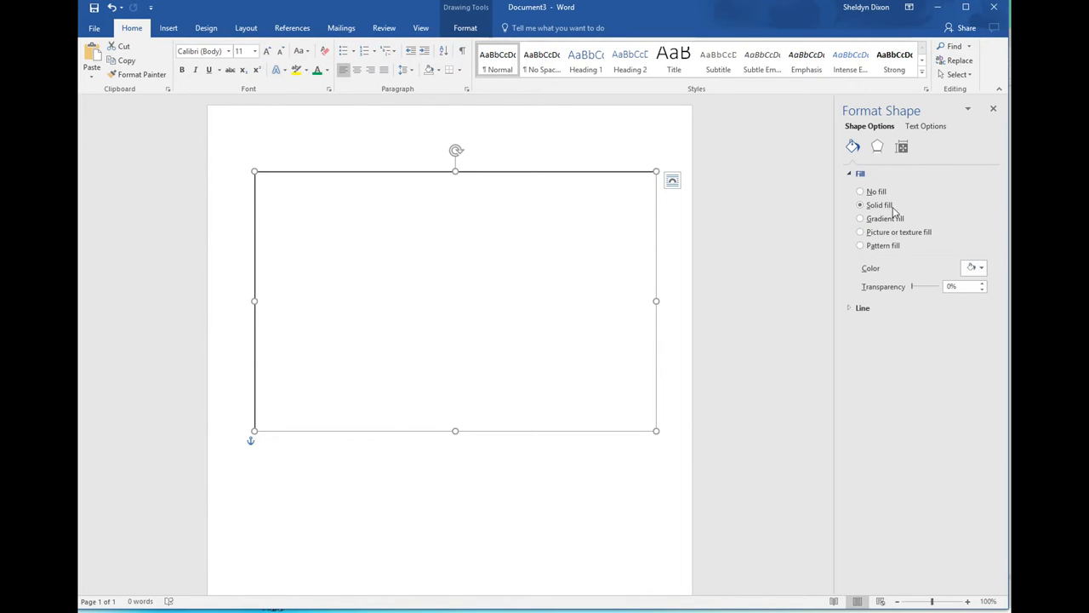
Step: Try solid fill colors on the text box: light blue, a stronger blue, and dark gray
click(980, 268)
click(1008, 326)
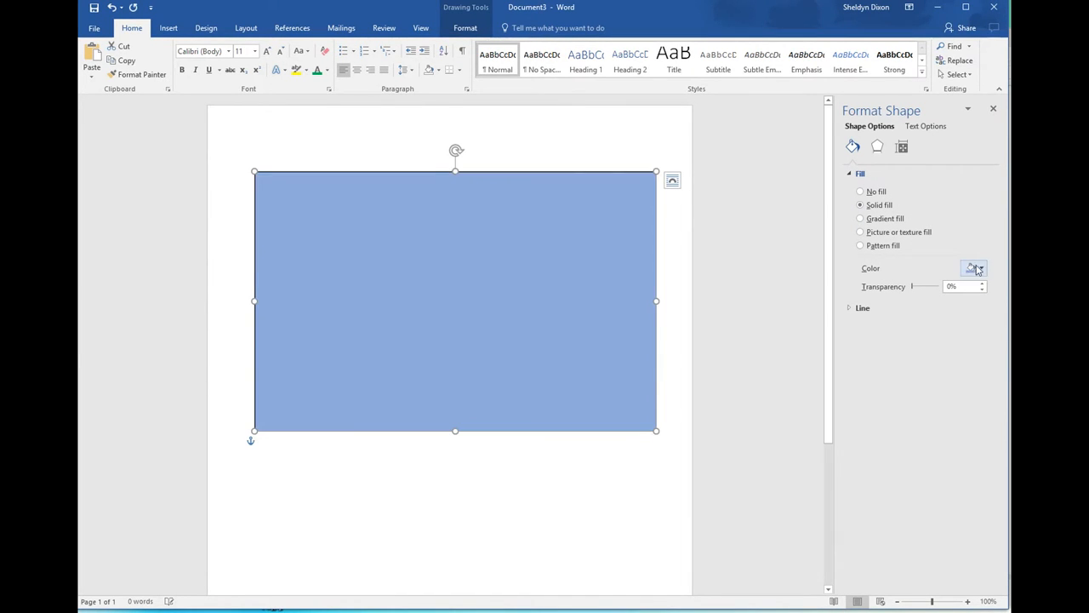
click(972, 268)
click(1049, 332)
click(981, 269)
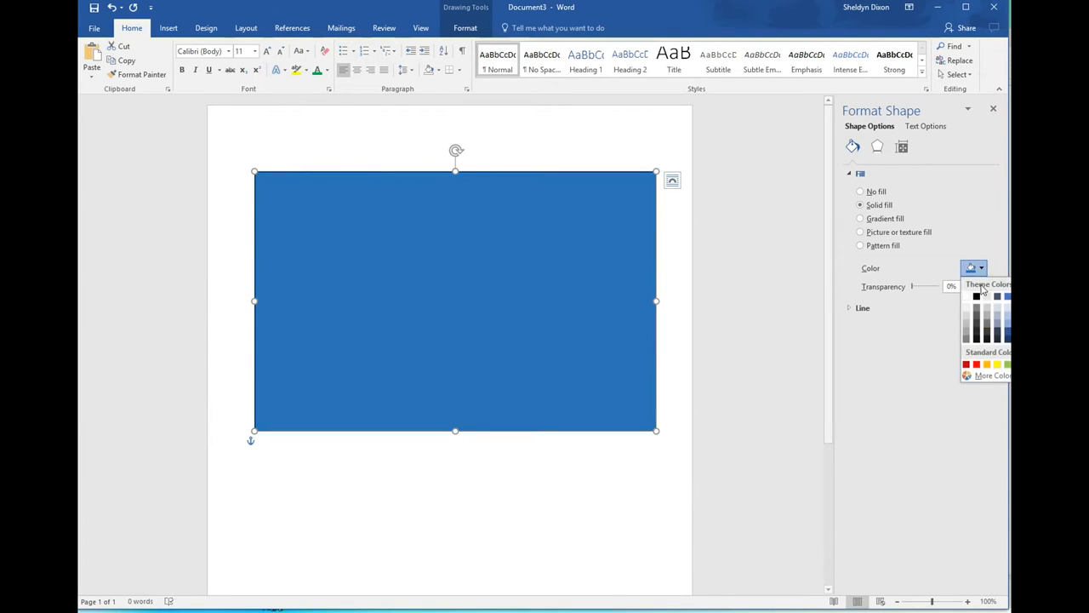
click(987, 331)
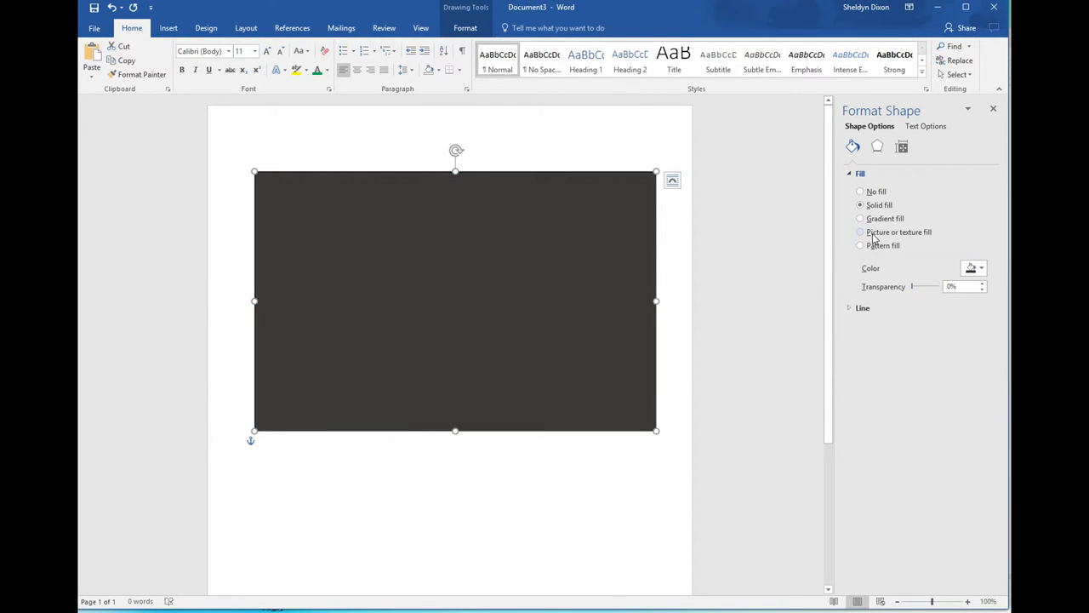
Step: Give the text box a picture fill using the Google Maps image file from the Desktop folder
click(881, 238)
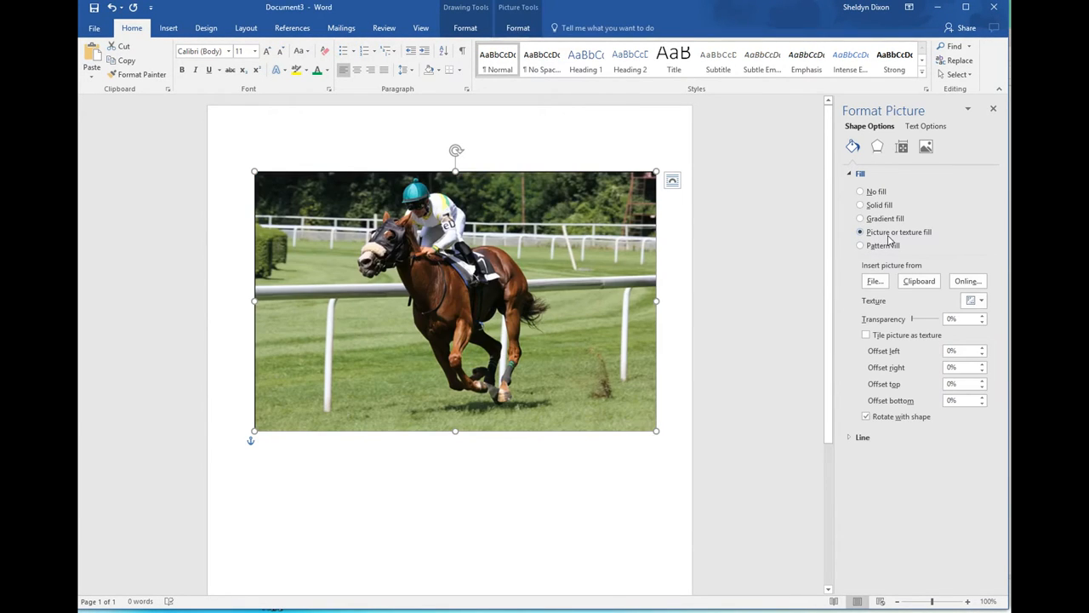
click(874, 281)
click(374, 242)
scroll(374, 213, down, 2)
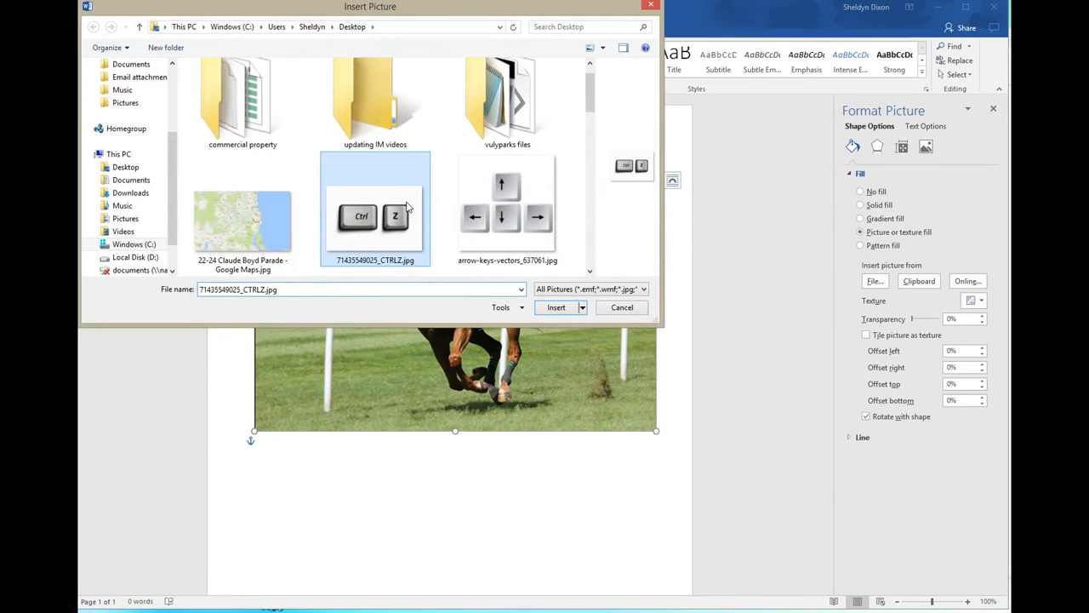
double_click(252, 127)
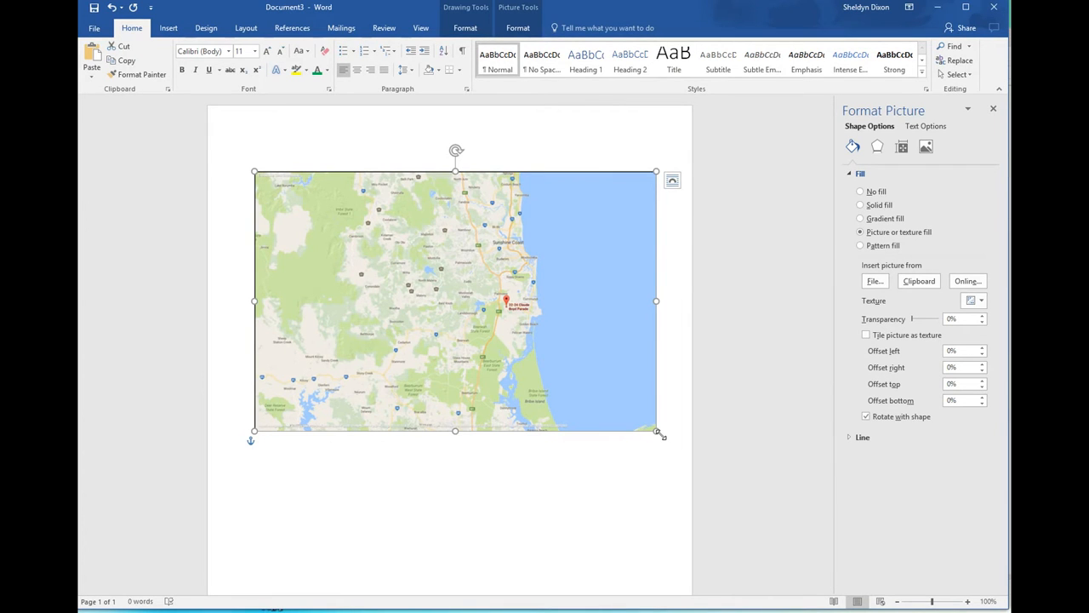
Step: Resize the map-filled text box from its lower-right corner, and shrink it inward from its upper-left corner
drag(657, 433, 633, 429)
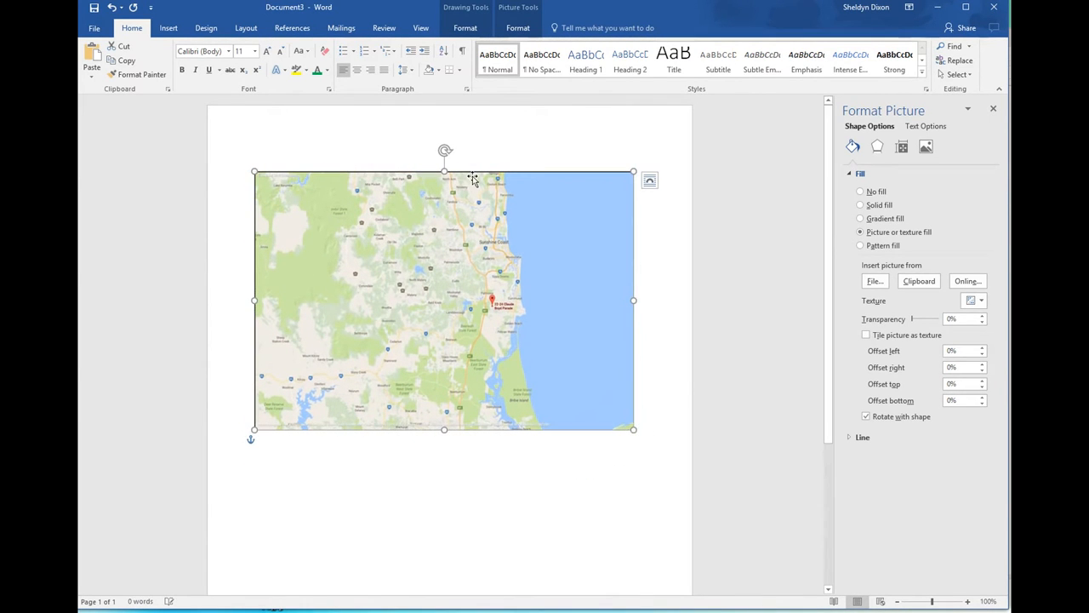
click(477, 133)
click(467, 226)
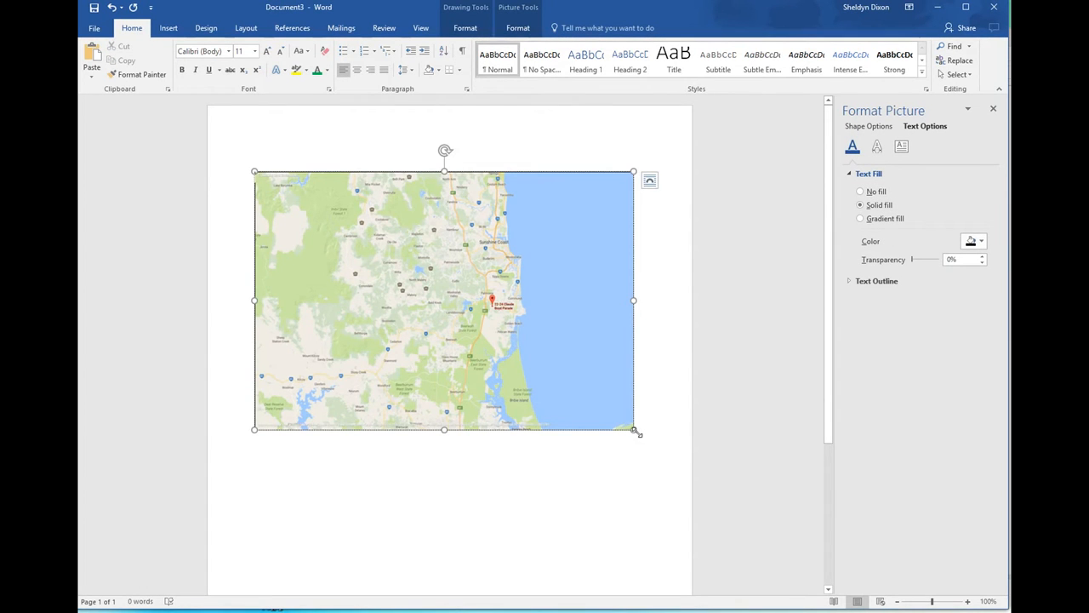
mouse_move(635, 430)
mouse_down()
mouse_move(547, 267)
mouse_move(483, 413)
mouse_move(579, 445)
mouse_move(632, 449)
mouse_move(647, 437)
mouse_up()
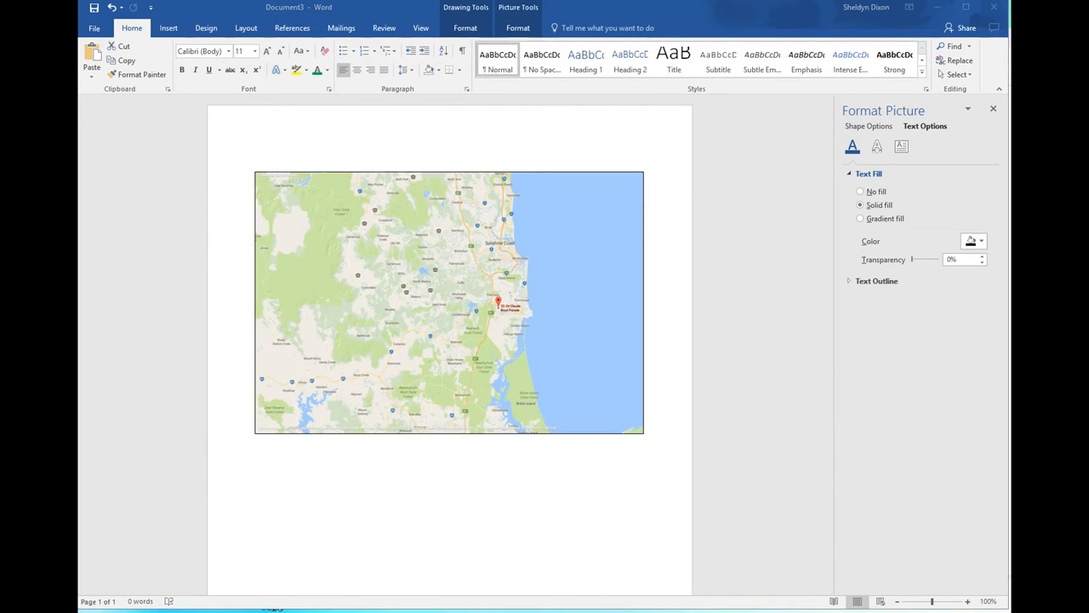
click(410, 174)
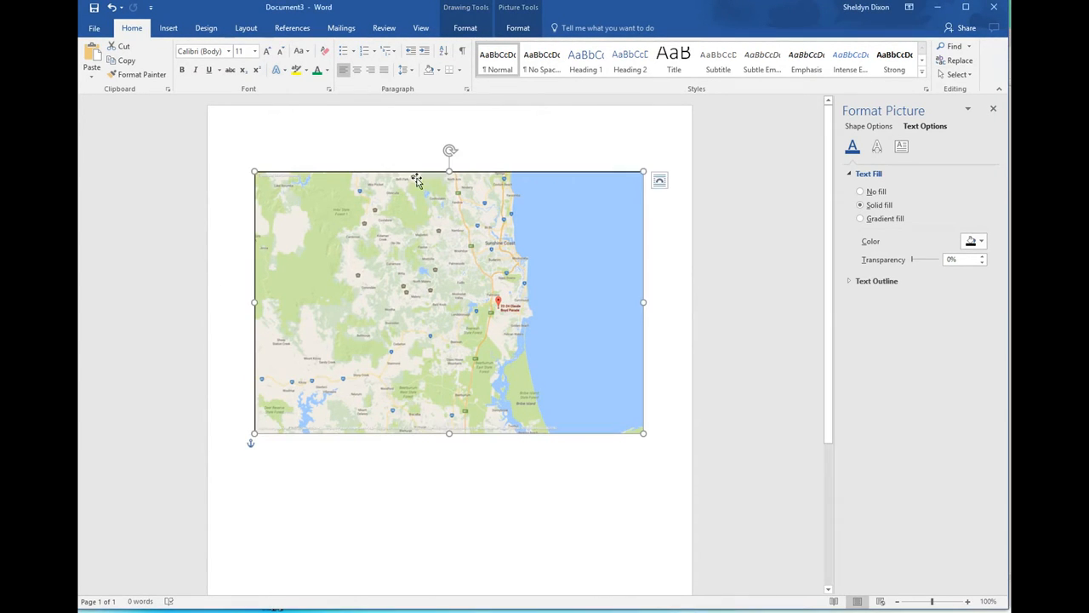
drag(255, 173, 297, 209)
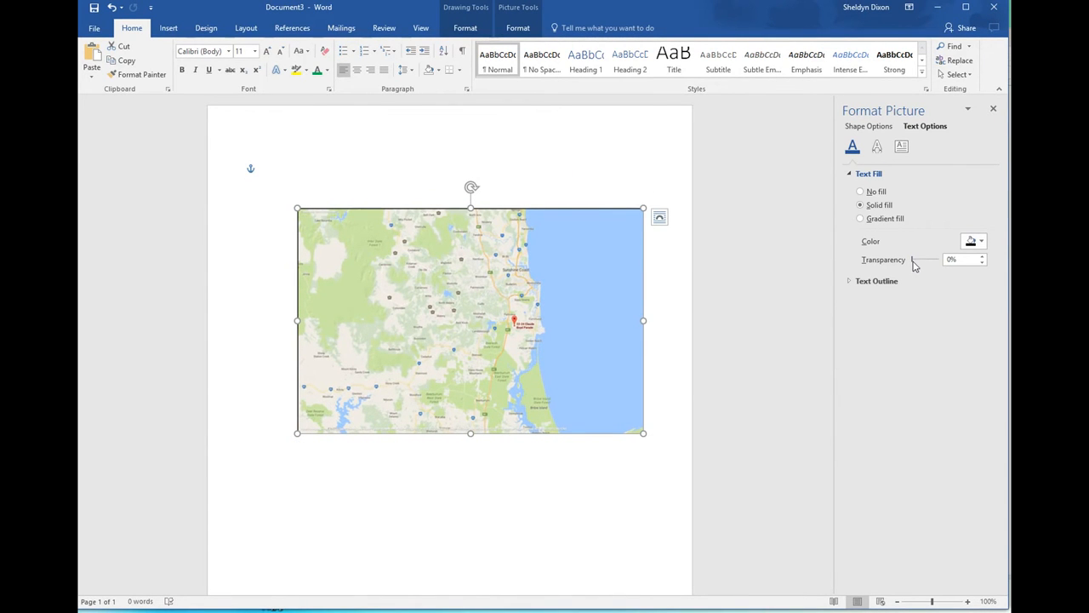
Step: Raise the transparency of the text fill for the map-filled text box
mouse_move(912, 260)
mouse_down()
mouse_move(943, 260)
mouse_move(911, 266)
mouse_up()
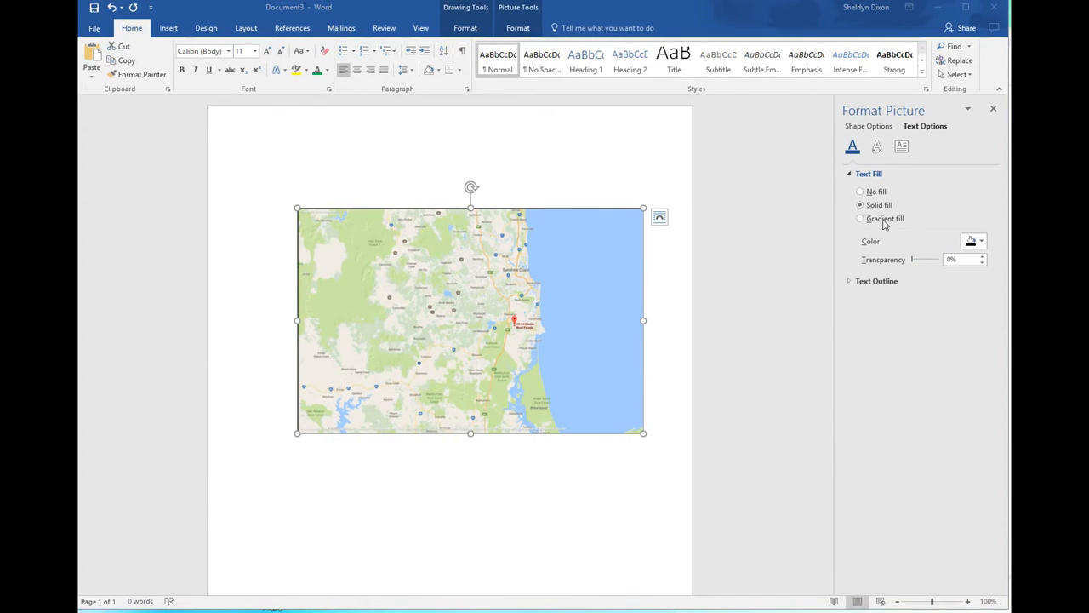
click(914, 261)
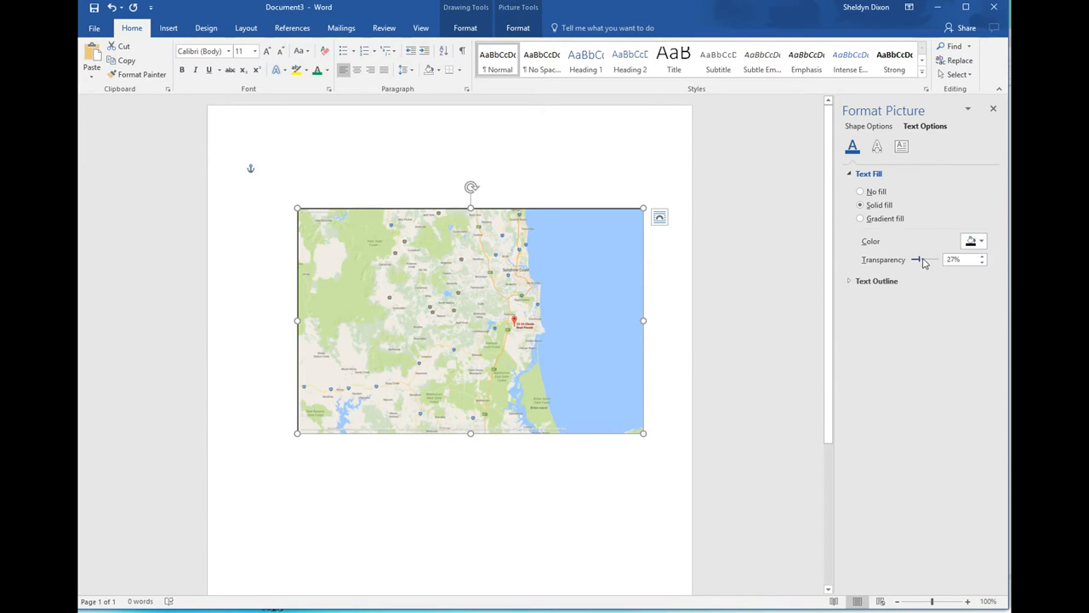
drag(924, 263, 937, 263)
Step: Nudge the map-filled text box slightly down, and try adjusting the transparency of its picture fill
click(880, 129)
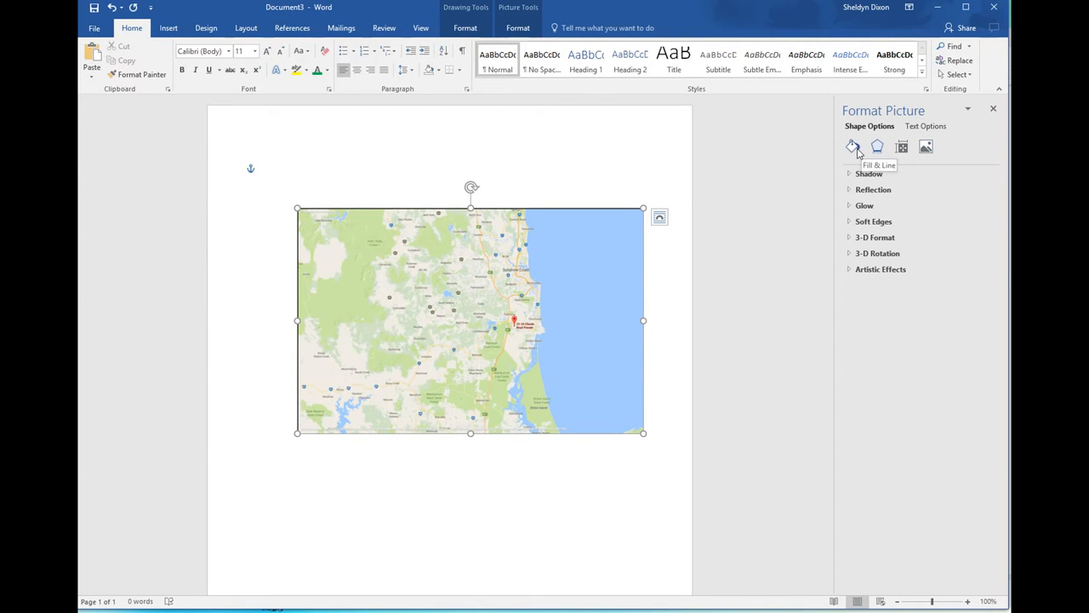
drag(614, 218, 614, 220)
click(853, 147)
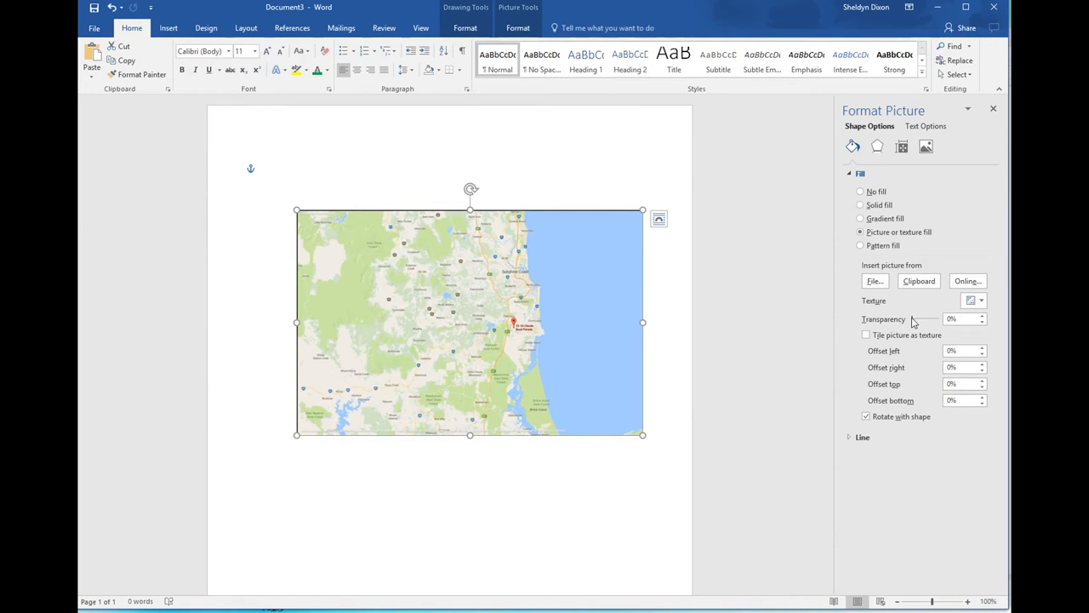
mouse_move(912, 320)
mouse_down()
mouse_move(949, 323)
mouse_move(912, 319)
mouse_up()
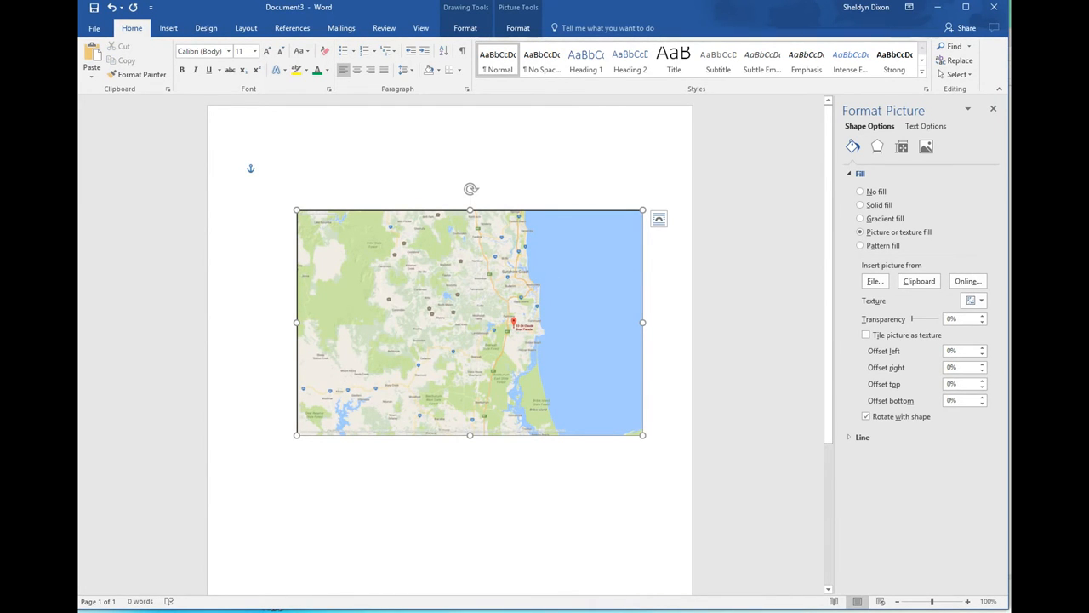
Step: Examine the text effects and shape effects available for the map-filled text box
click(928, 126)
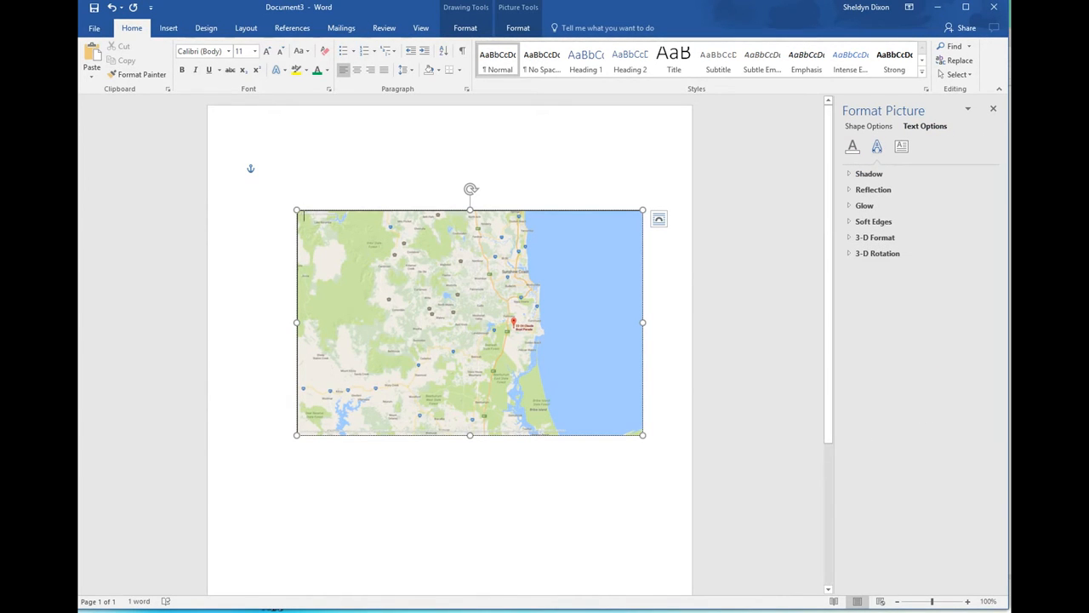
click(877, 128)
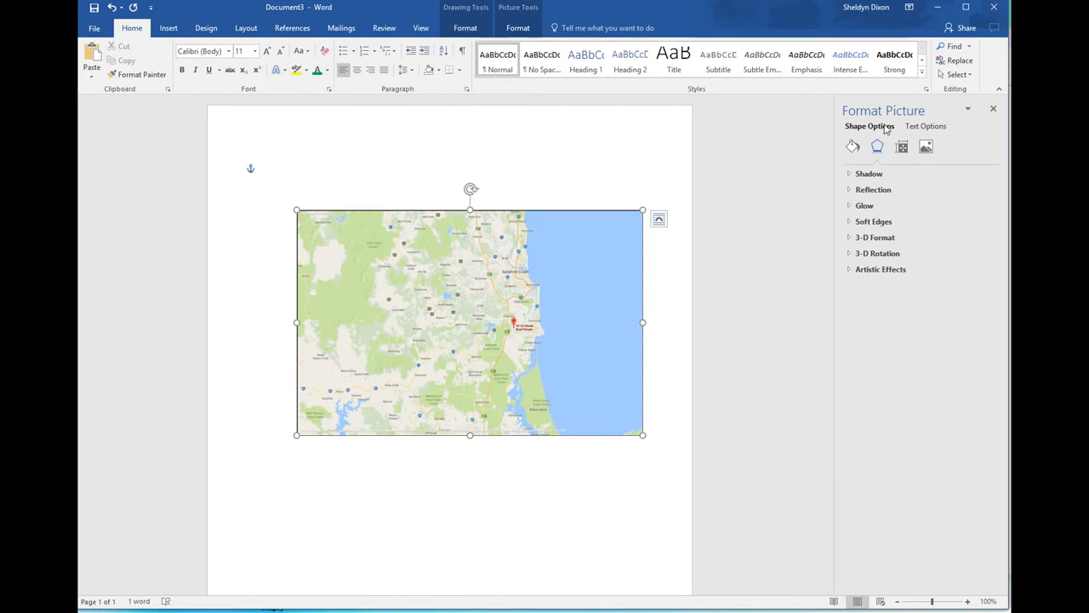
right_click(522, 216)
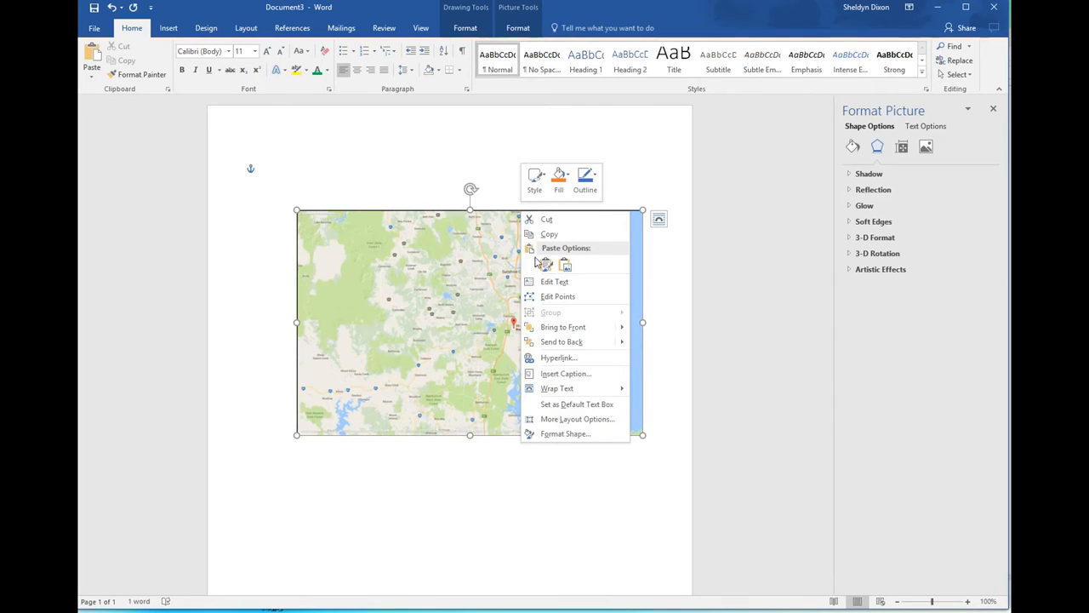
click(570, 437)
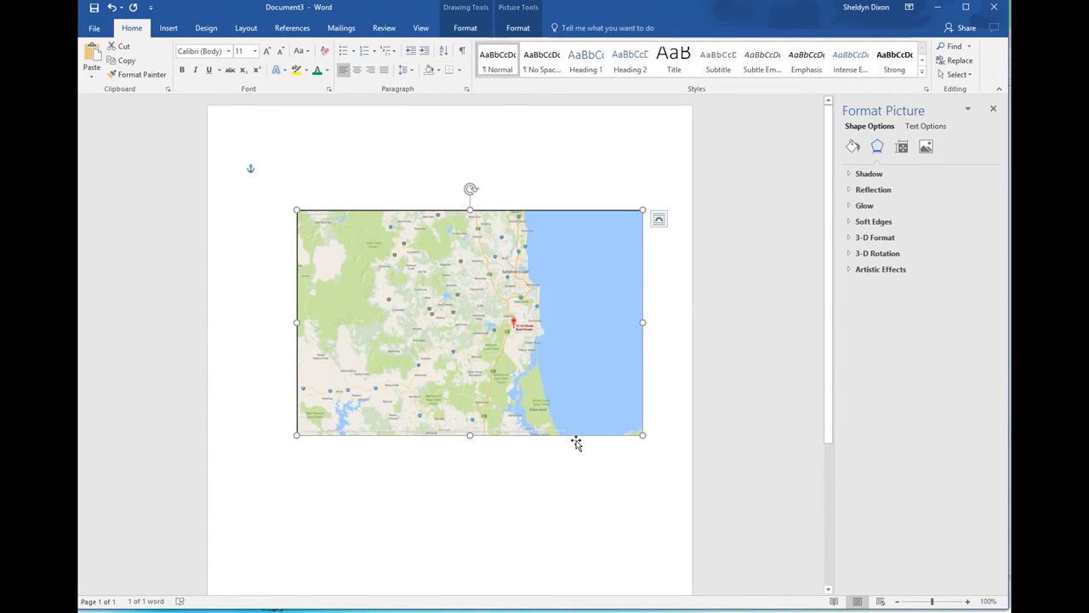
Step: Switch the map-filled text box to a solid fill, and restore its picture fill
click(853, 146)
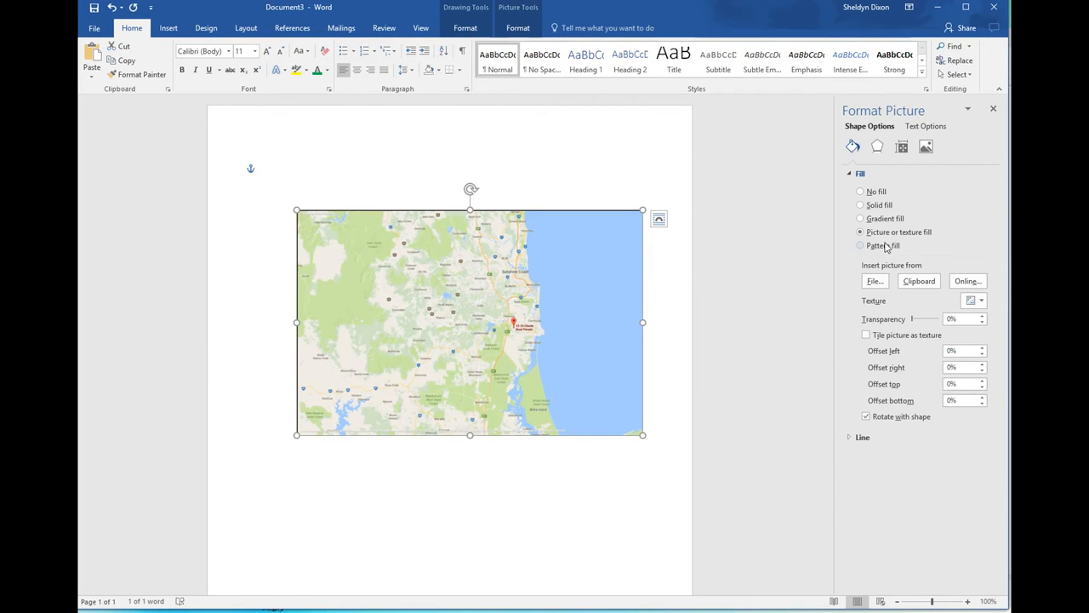
click(877, 206)
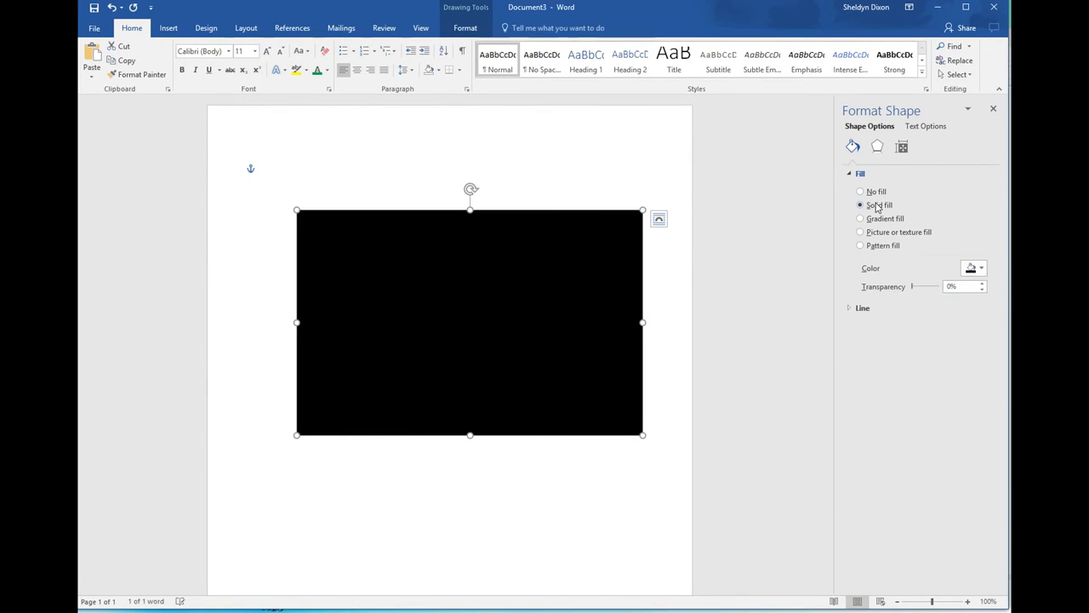
click(897, 237)
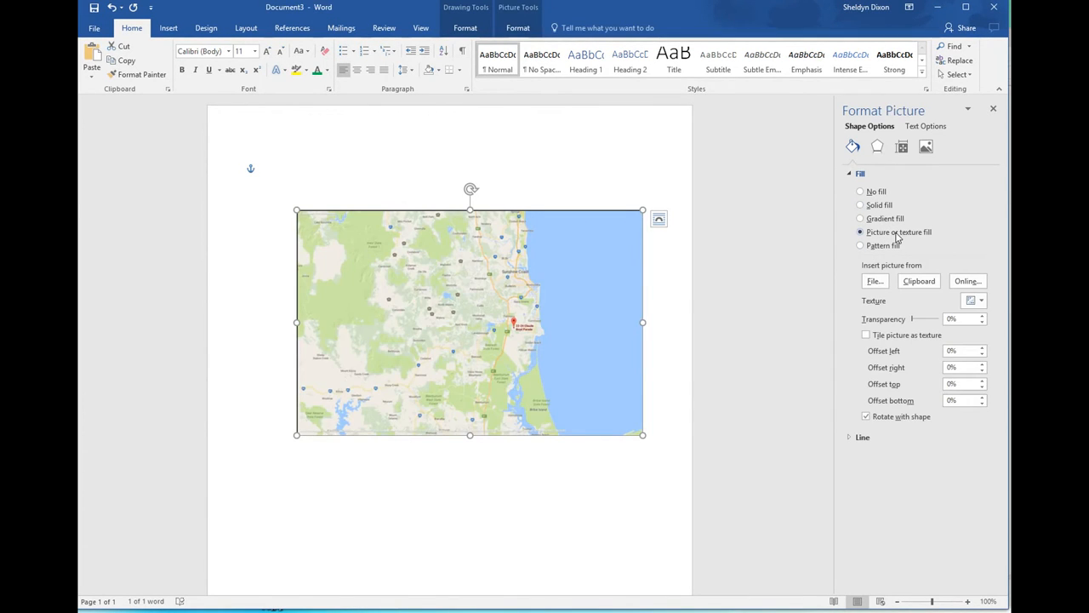
mouse_move(912, 322)
mouse_down()
mouse_move(941, 321)
mouse_move(911, 320)
mouse_up()
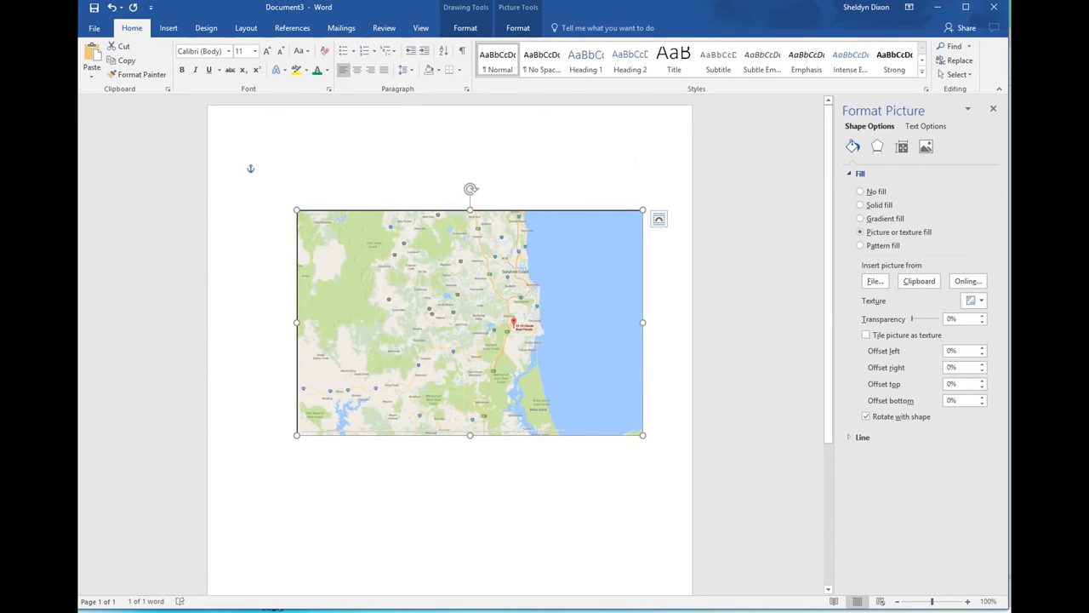
Step: Paste a copy of the map-filled text box, and shrink the copy inward from its lower-right corner
key(Escape)
key(ctrl+v)
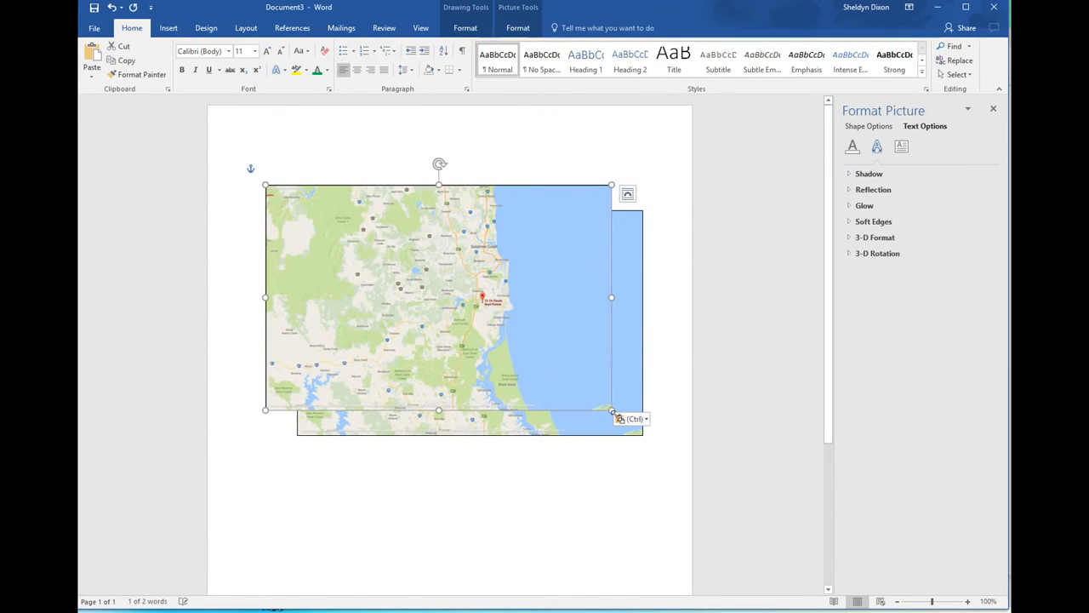
drag(612, 411, 486, 321)
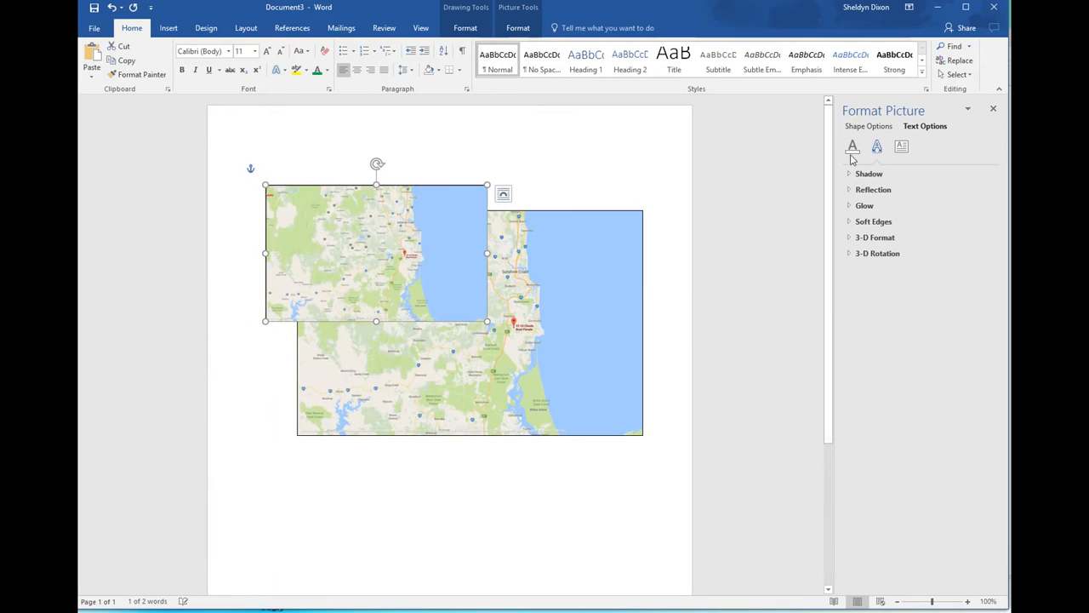
Step: Set the picture fill transparency of the smaller map text box to 62%
click(885, 127)
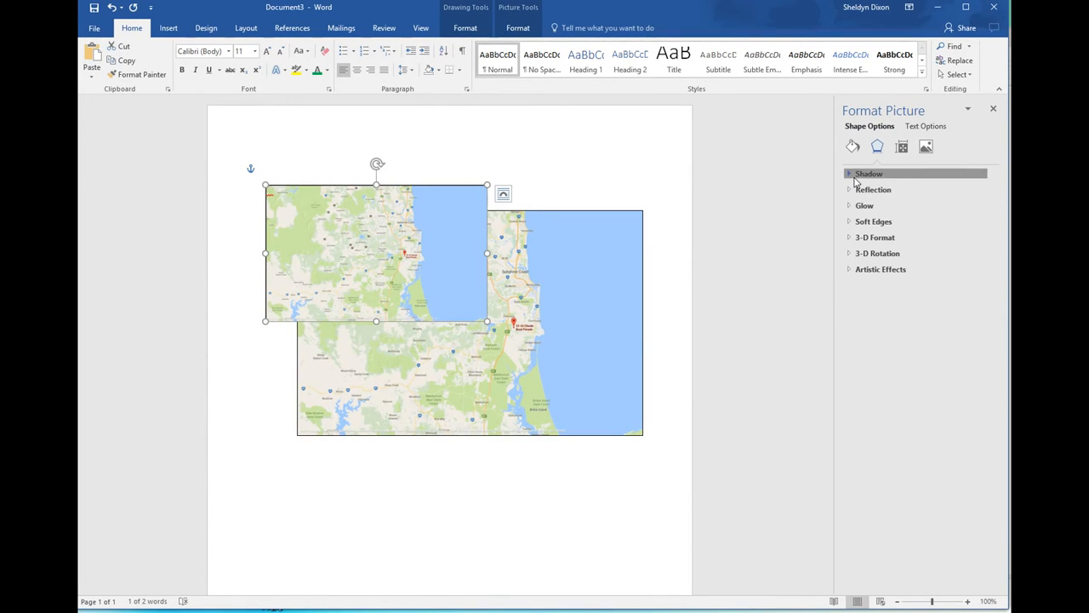
click(855, 174)
click(852, 147)
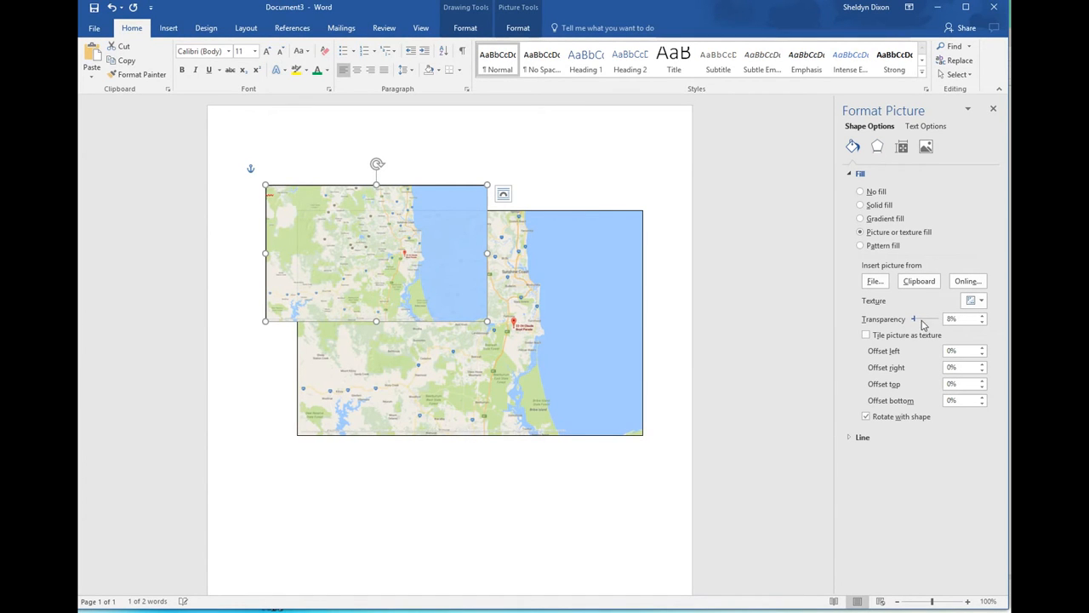
click(914, 322)
drag(919, 323, 926, 320)
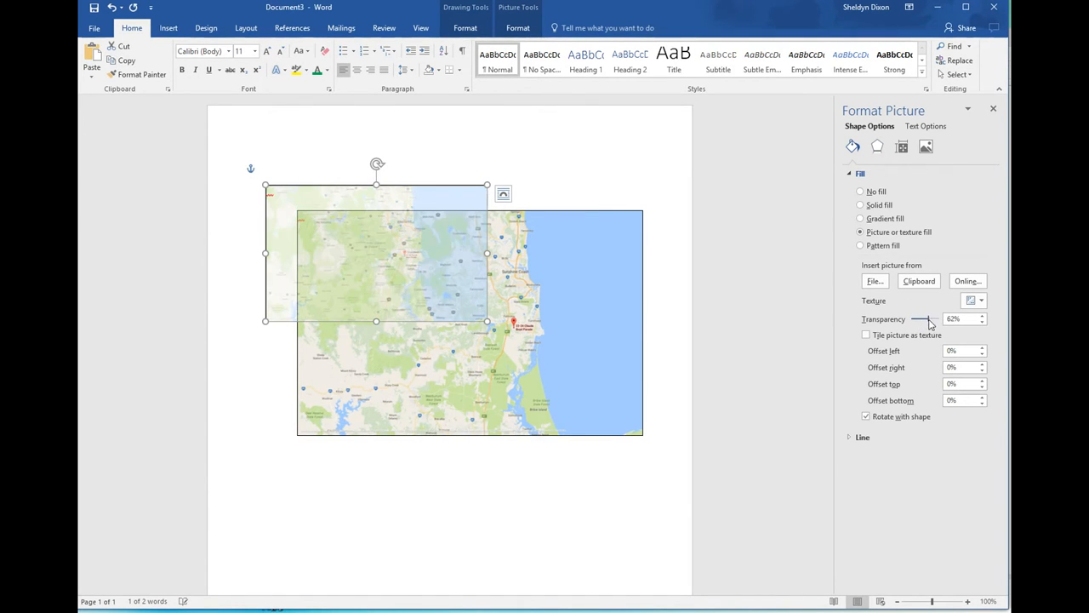
Step: Replace the smaller text box's picture fill with the racehorse photo from the Desktop folder
click(874, 281)
click(345, 225)
scroll(345, 226, down, 8)
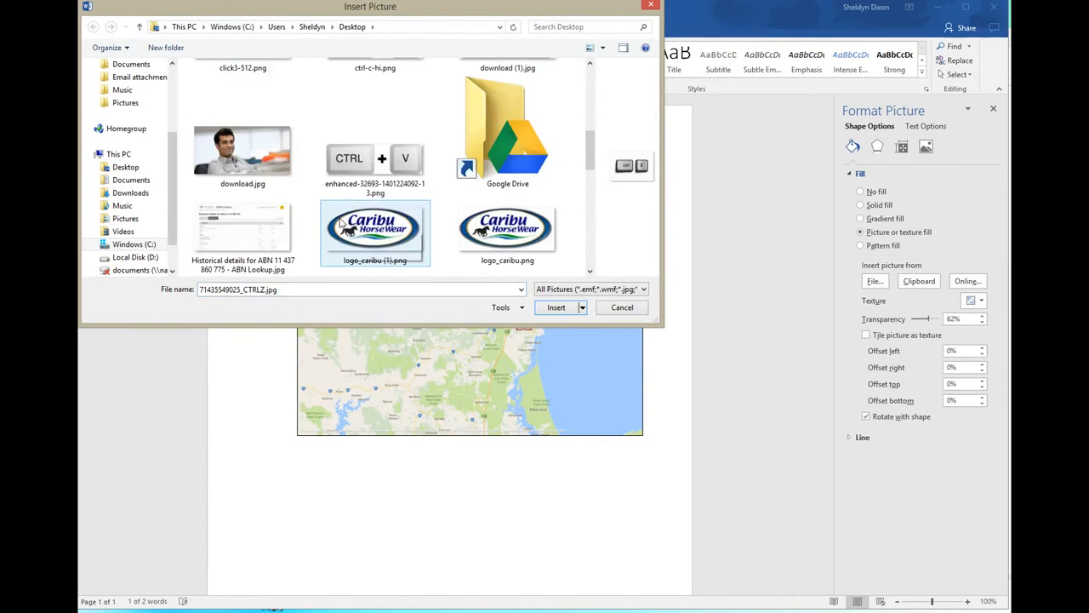
click(287, 219)
double_click(288, 219)
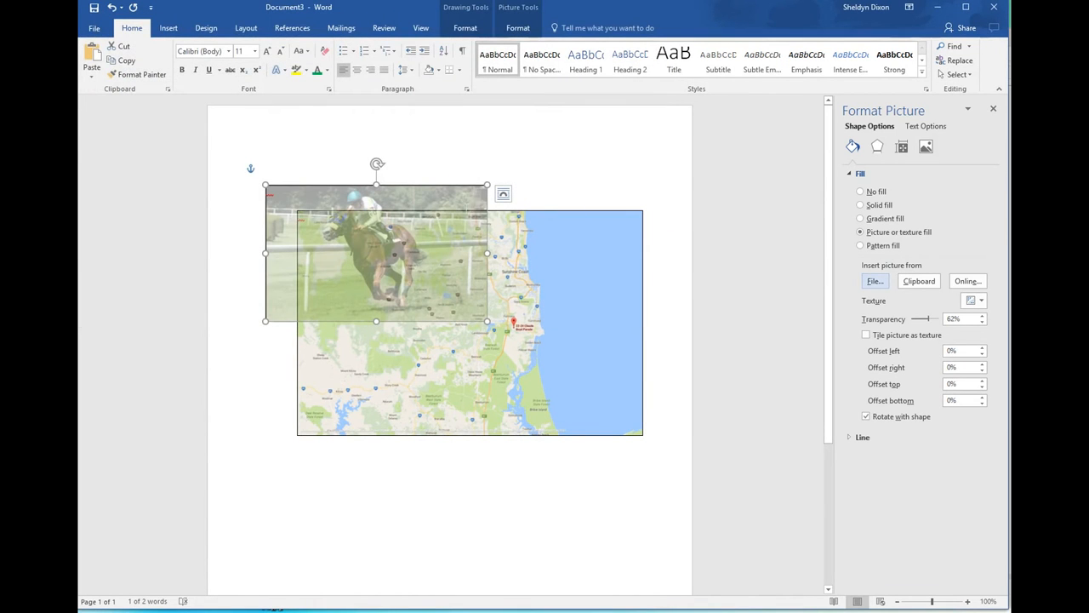
Step: Nudge the racehorse text box slightly upward, and set its picture fill transparency to 0%
drag(458, 184, 452, 154)
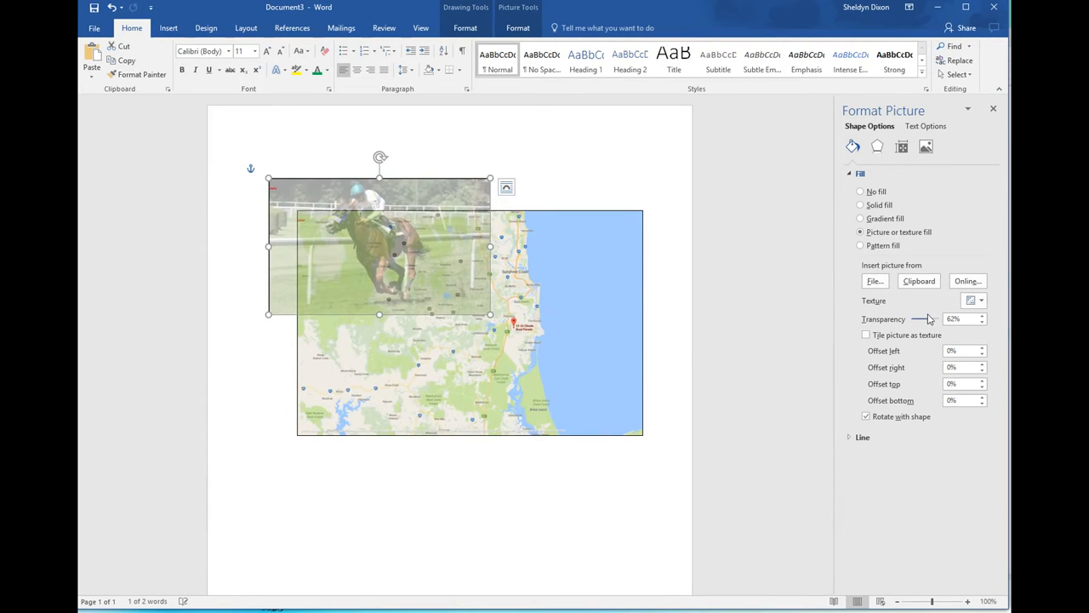
mouse_move(925, 318)
mouse_down()
mouse_move(901, 316)
mouse_move(940, 317)
mouse_move(910, 317)
mouse_up()
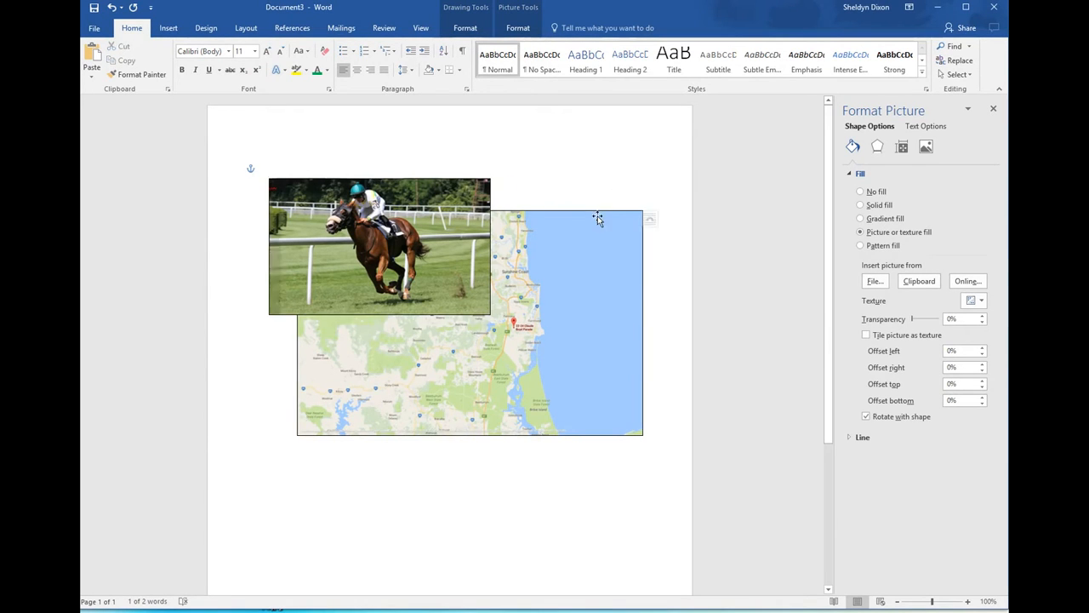
Step: Move the large map text box below the racehorse box, and shrink it inward from its upper-left corner
drag(597, 216, 601, 334)
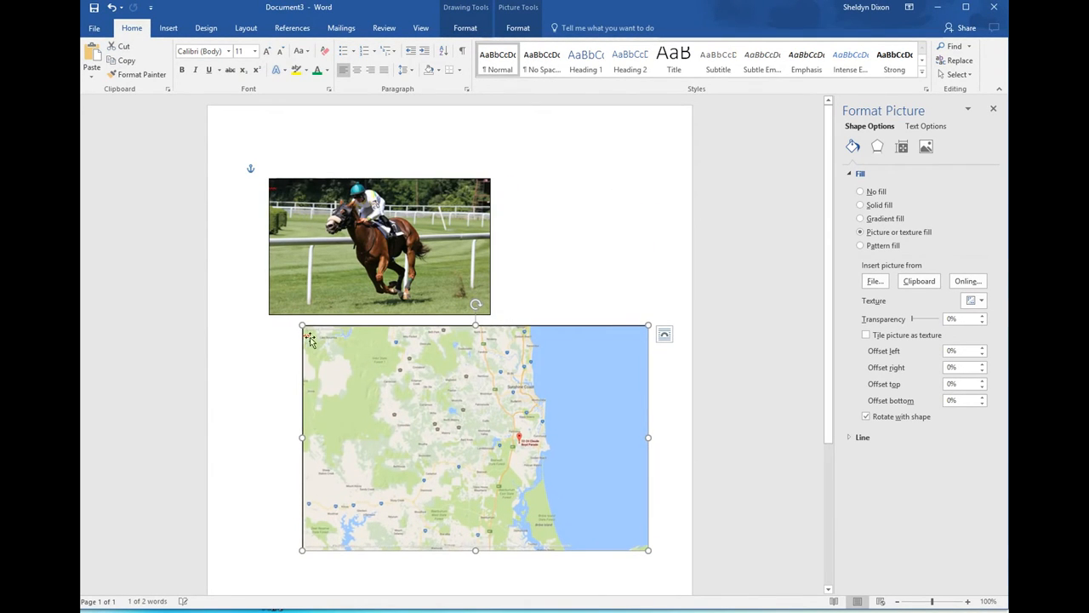
drag(303, 328, 334, 365)
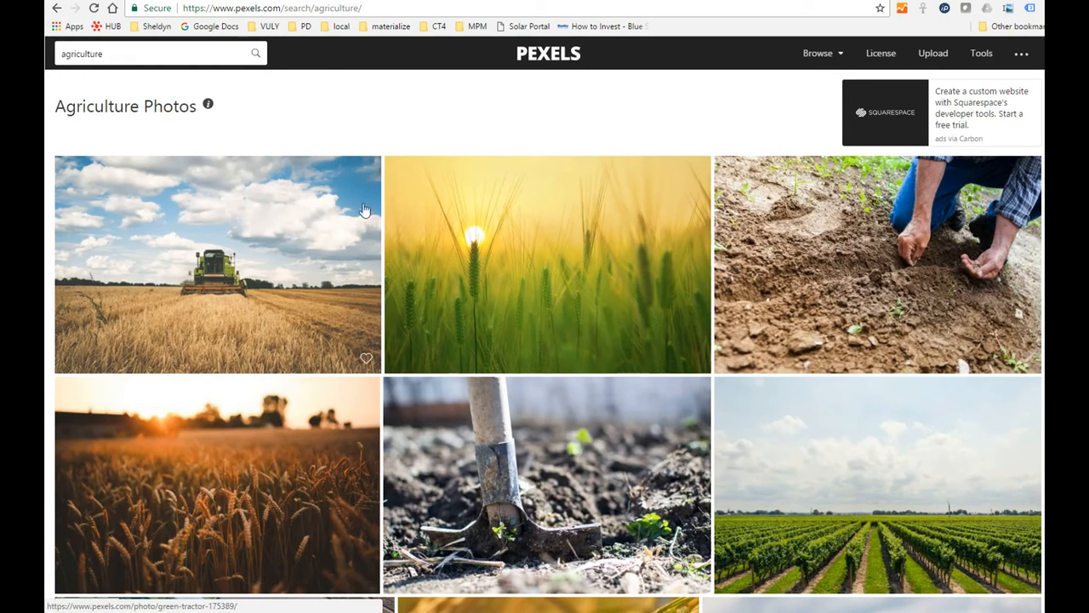
Step: Switch to Pexels in the browser, browse the agriculture photos, and open the green barley field at sunset
scroll(339, 128, down, 4)
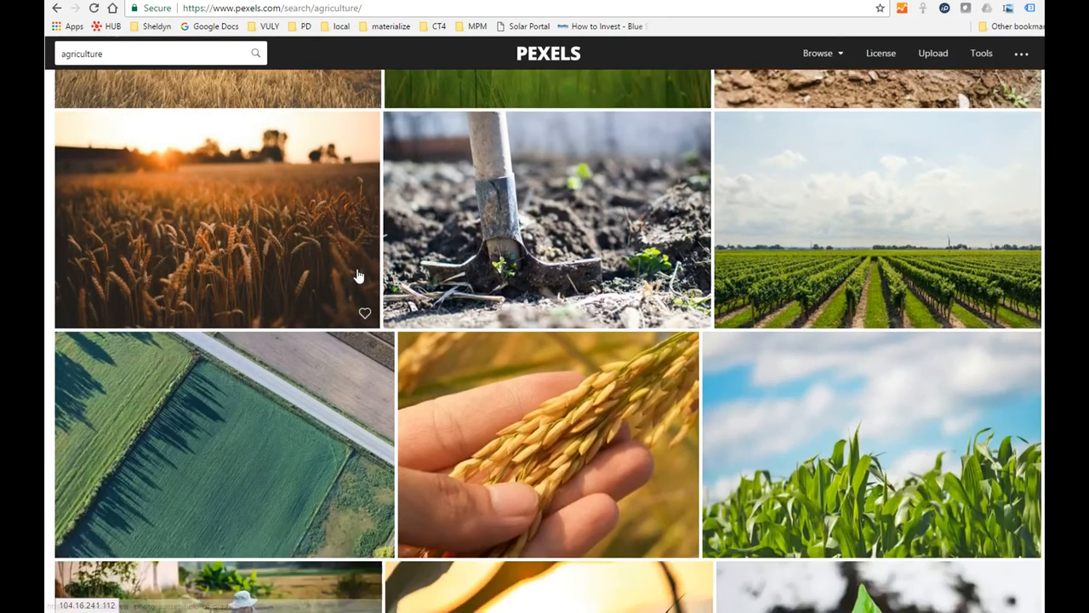
scroll(355, 275, up, 4)
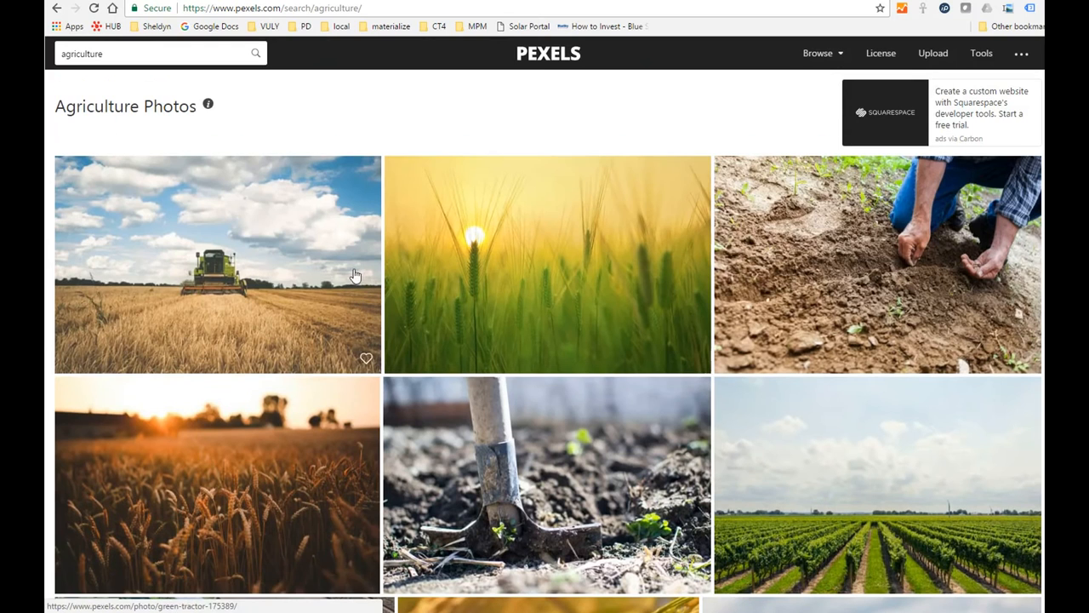
click(534, 237)
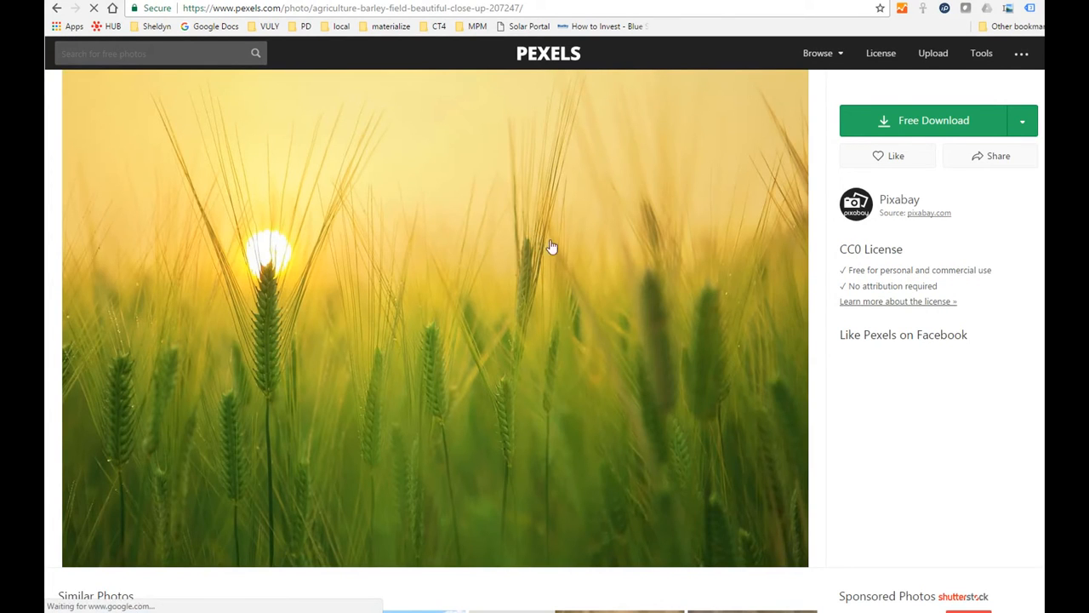
Step: Download the barley field photo in the Medium (1280 x 853) size
click(1027, 186)
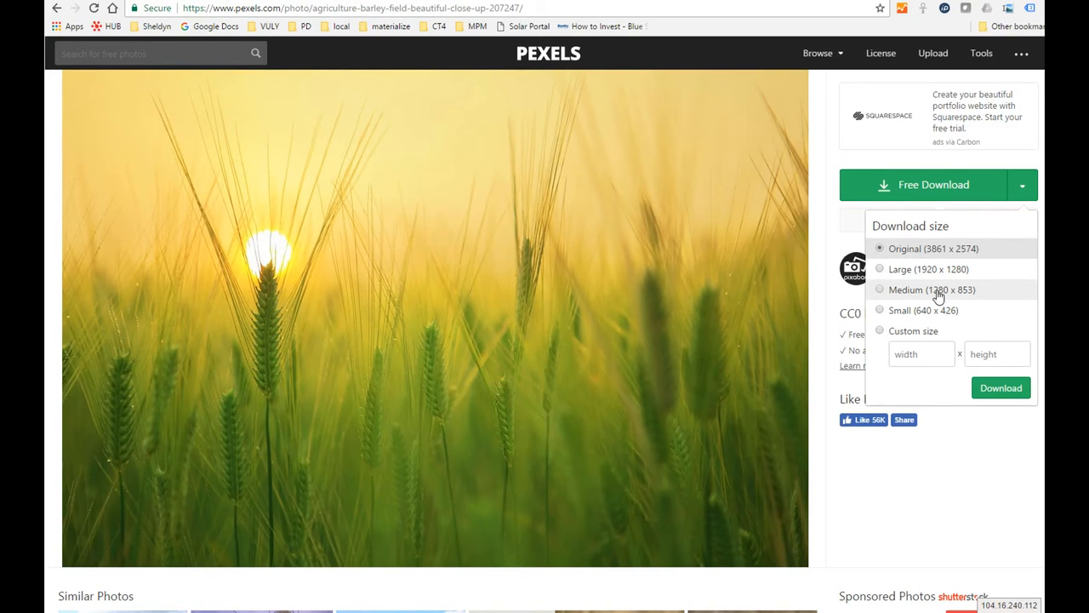
click(881, 290)
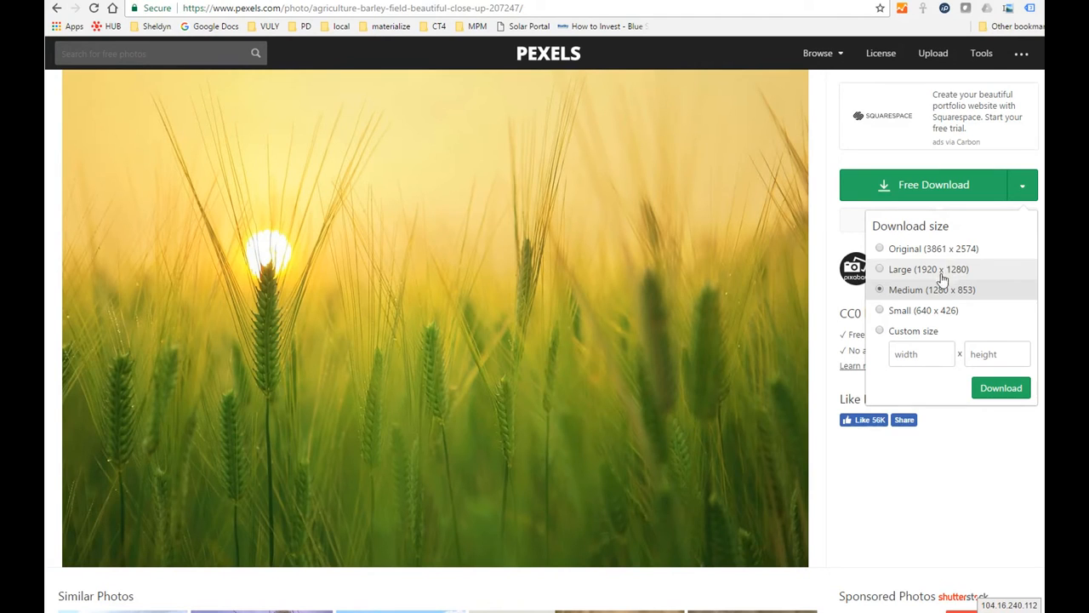
click(899, 315)
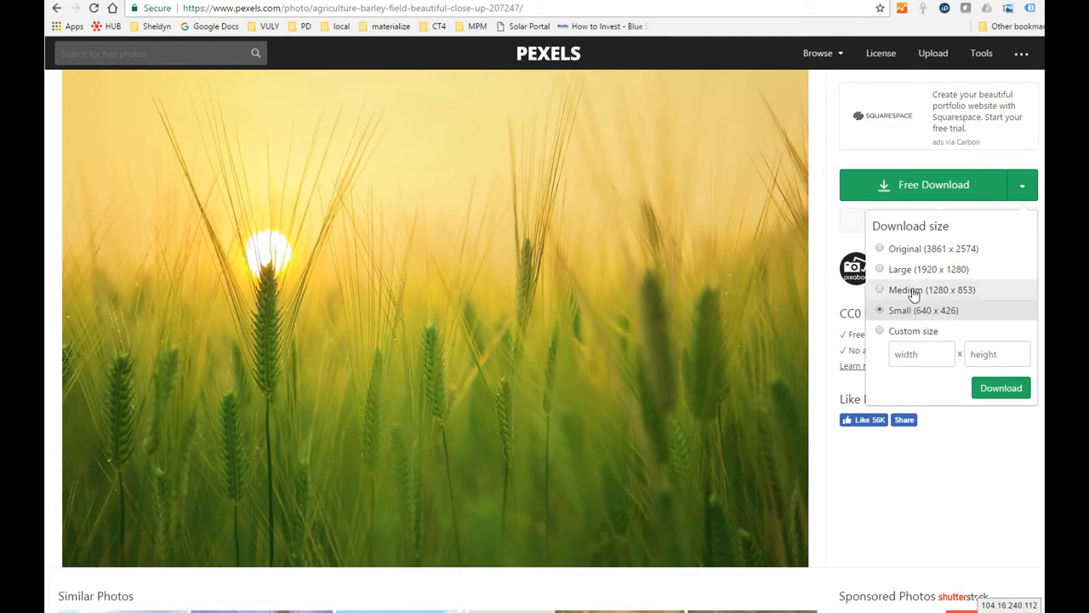
click(936, 291)
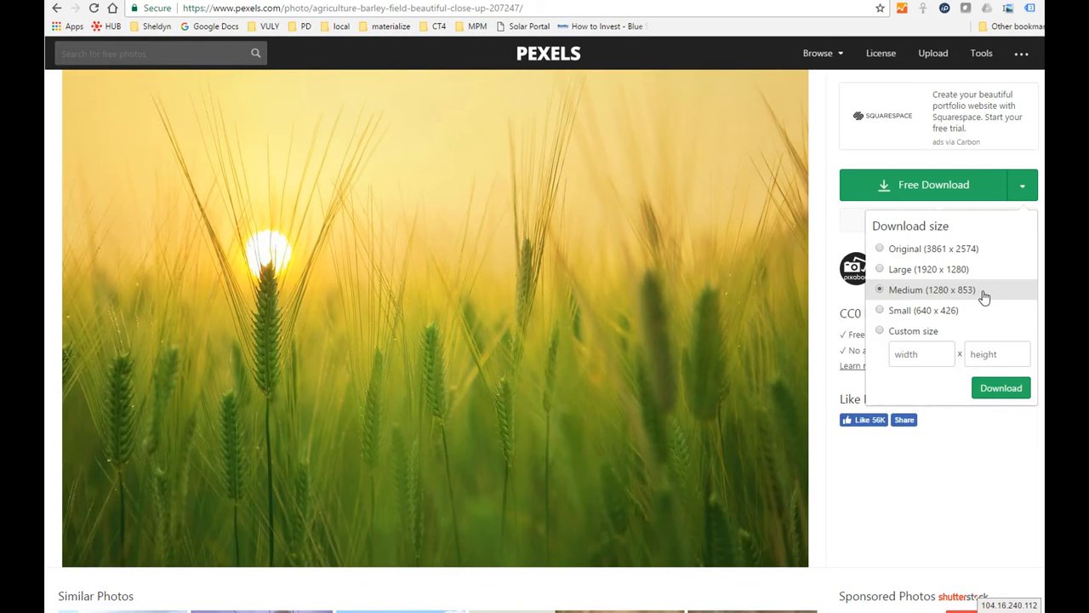
click(1004, 393)
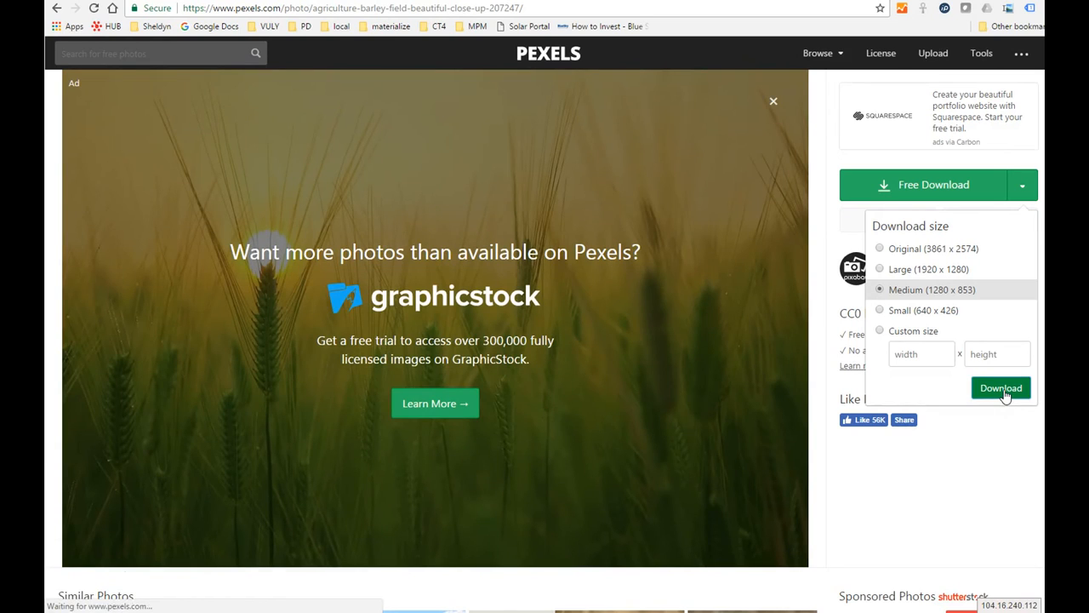
click(977, 435)
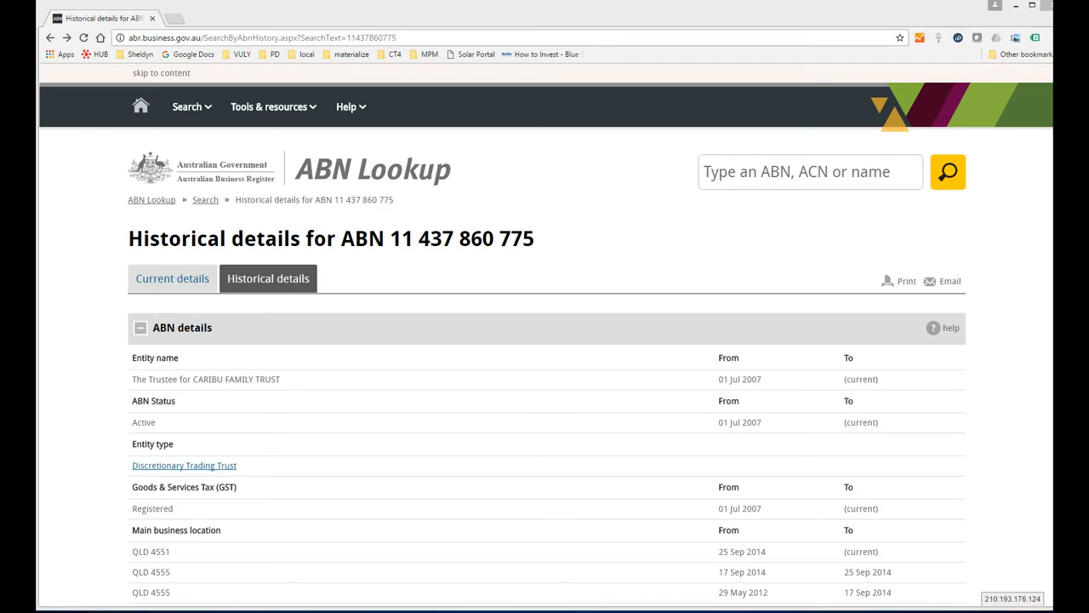
Step: Highlight the business number in the ABN Lookup page heading, and clear the selection
drag(341, 240, 536, 239)
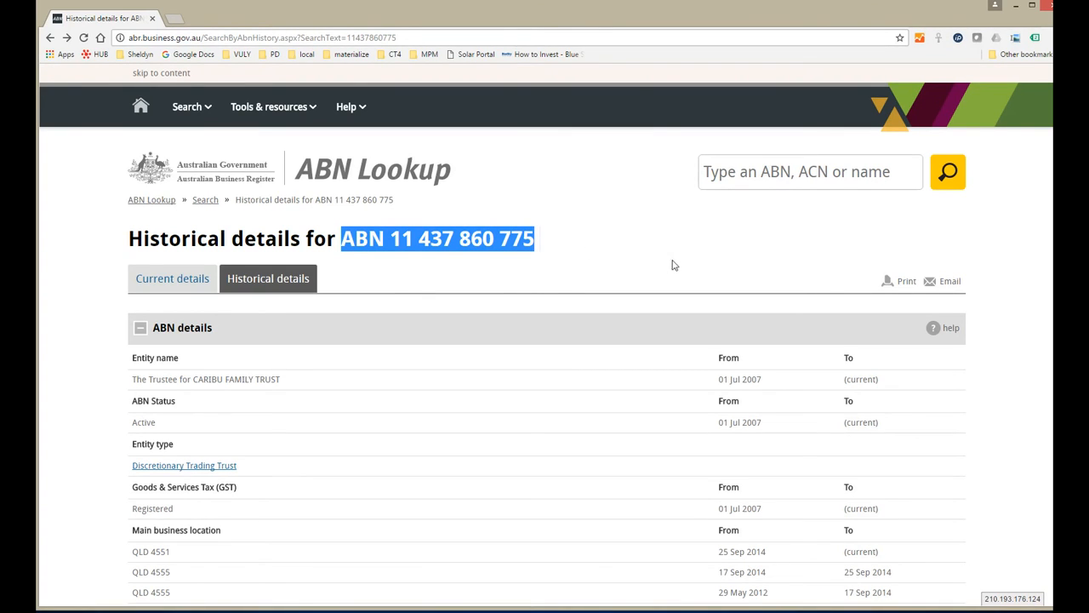
click(644, 250)
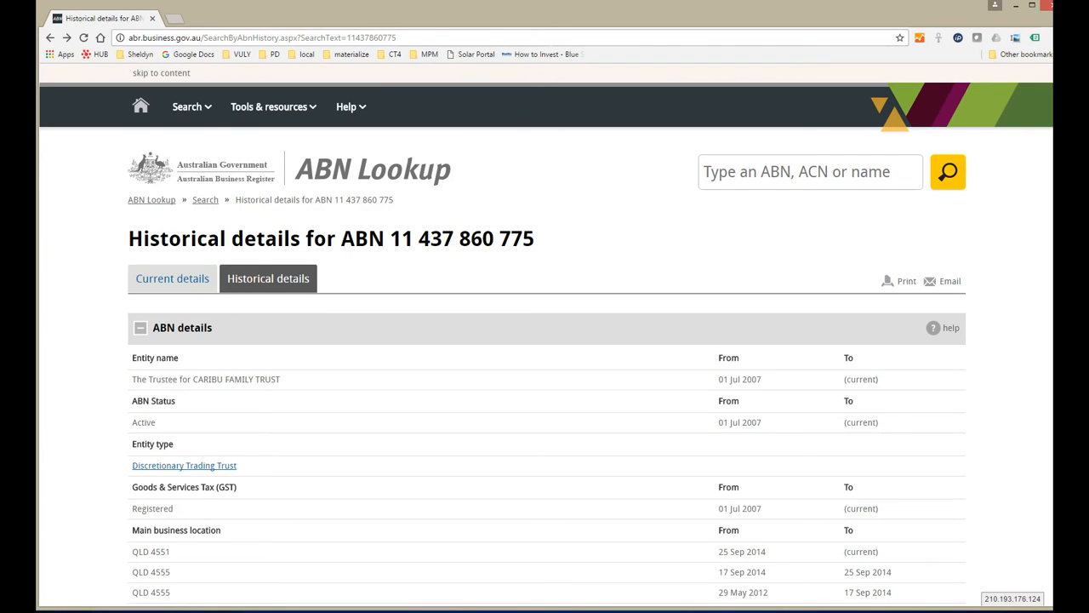
Step: Open the browser's Extensions management page
click(1048, 38)
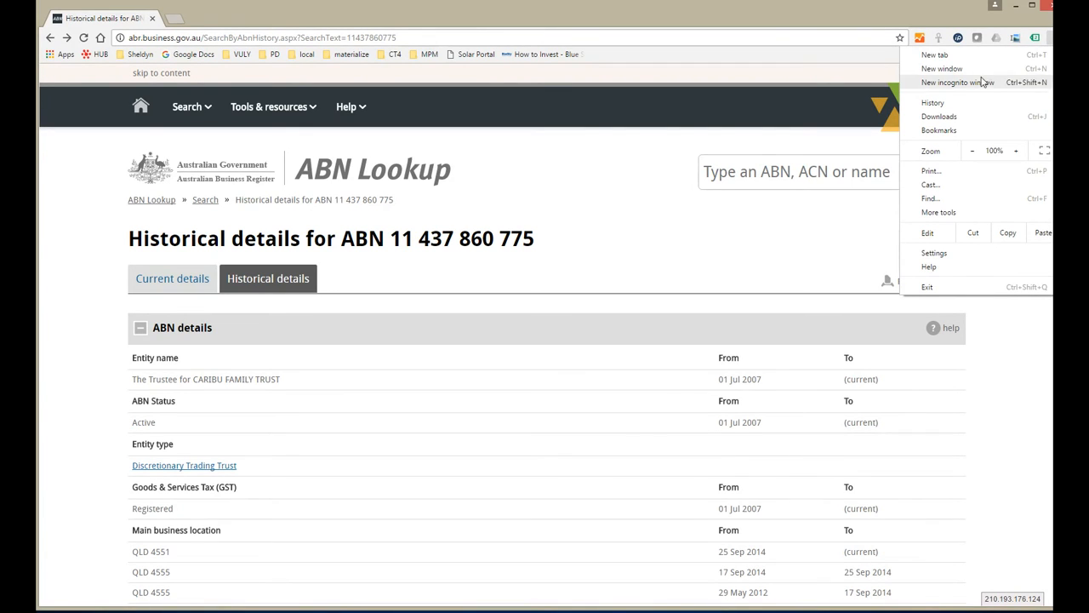
mouse_move(958, 128)
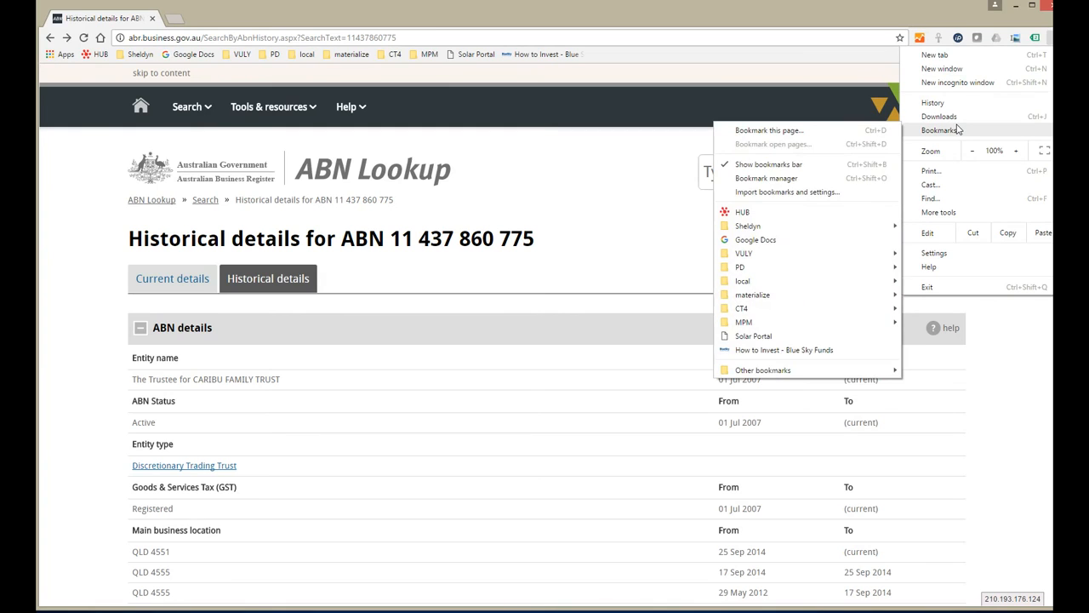
mouse_move(942, 217)
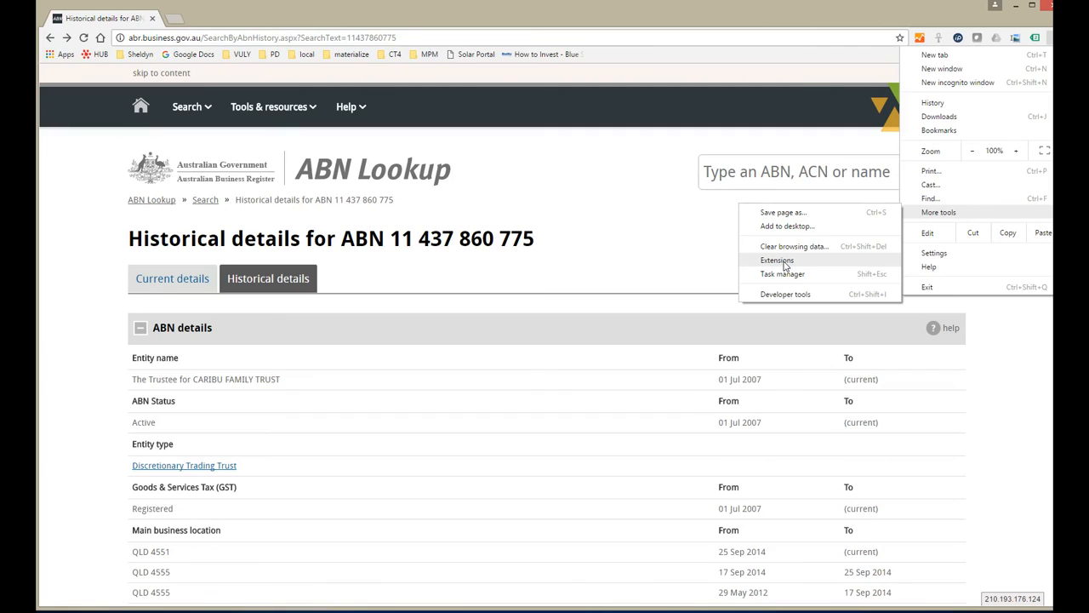
click(778, 260)
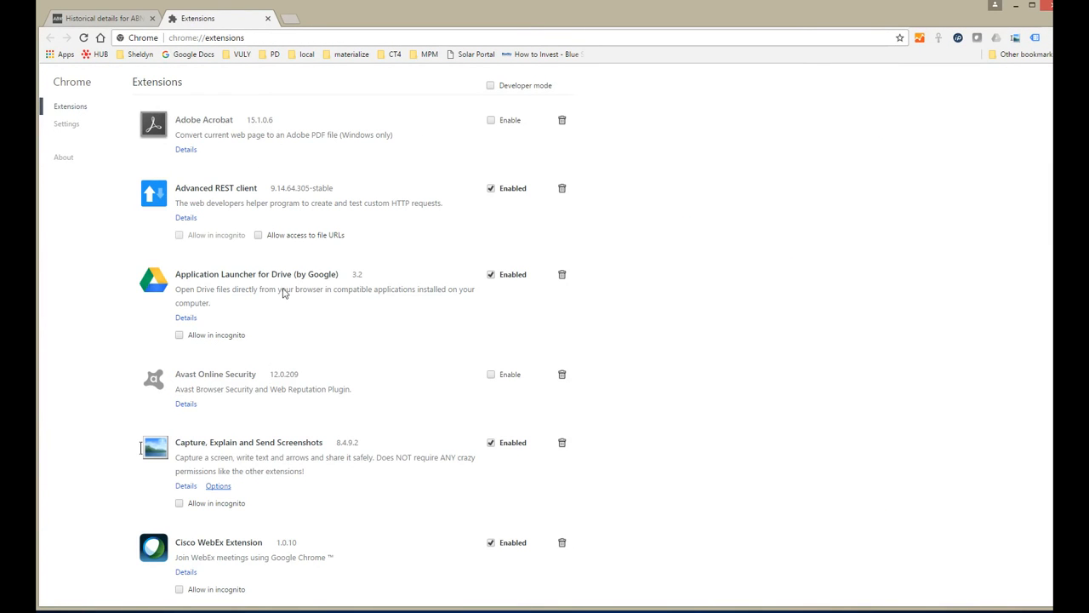
Step: Go to the end of the installed extensions list and open the Chrome Web Store to get more extensions
scroll(277, 161, down, 4)
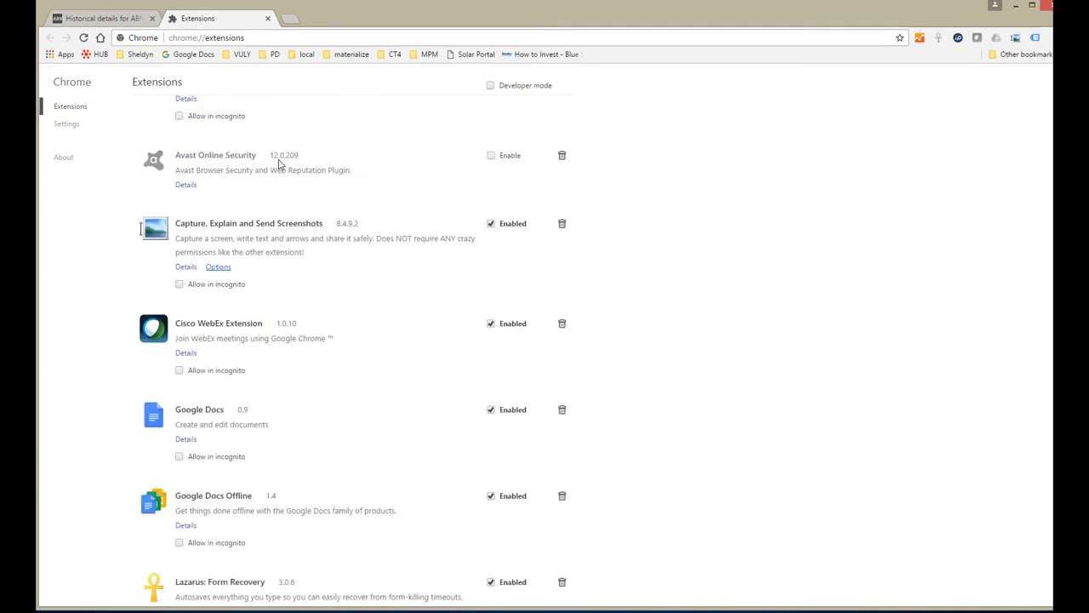
scroll(278, 165, down, 3)
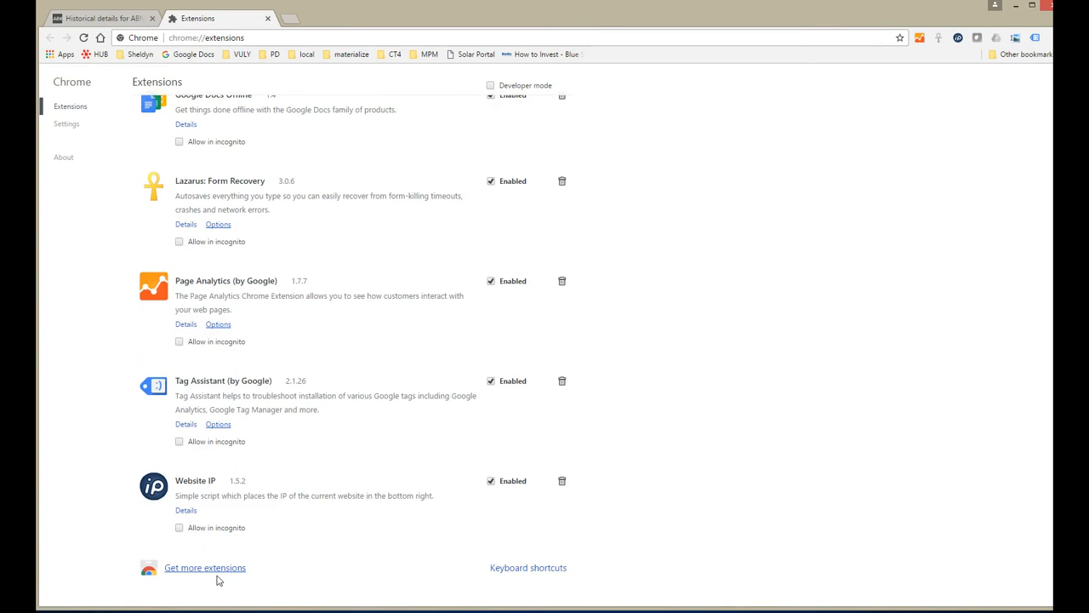
drag(304, 573, 161, 568)
click(286, 586)
click(244, 572)
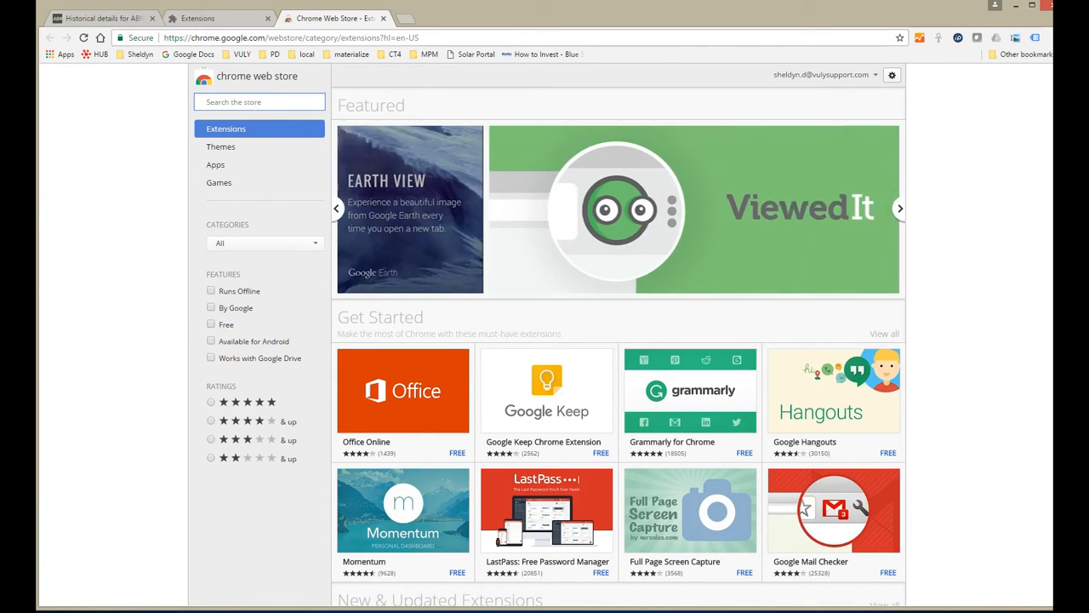
Step: Search the Chrome Web Store for "send and explain screenshots"
text(c)
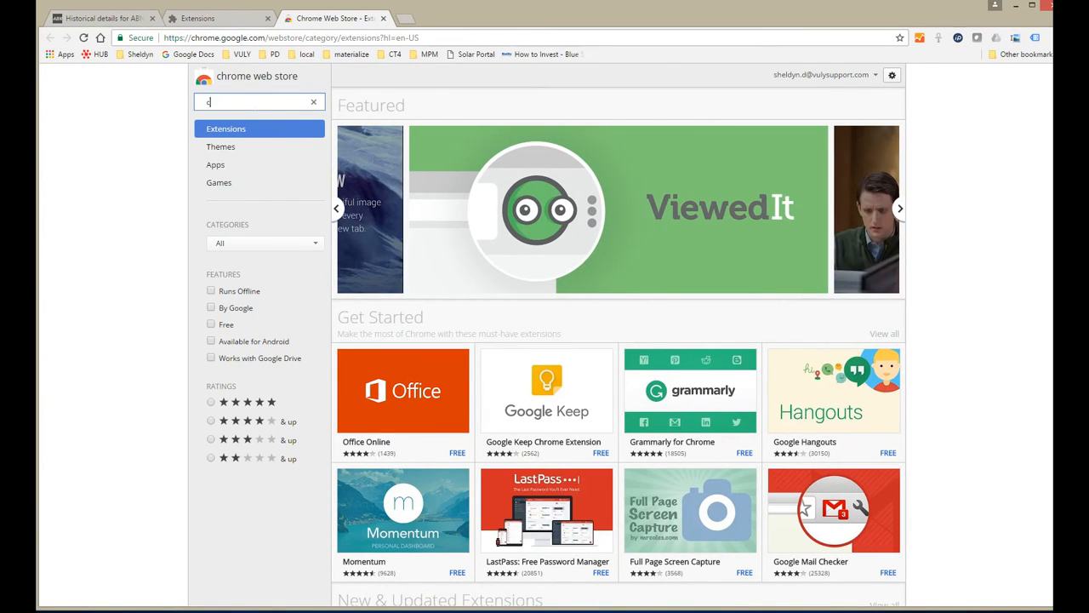
text(apture and send)
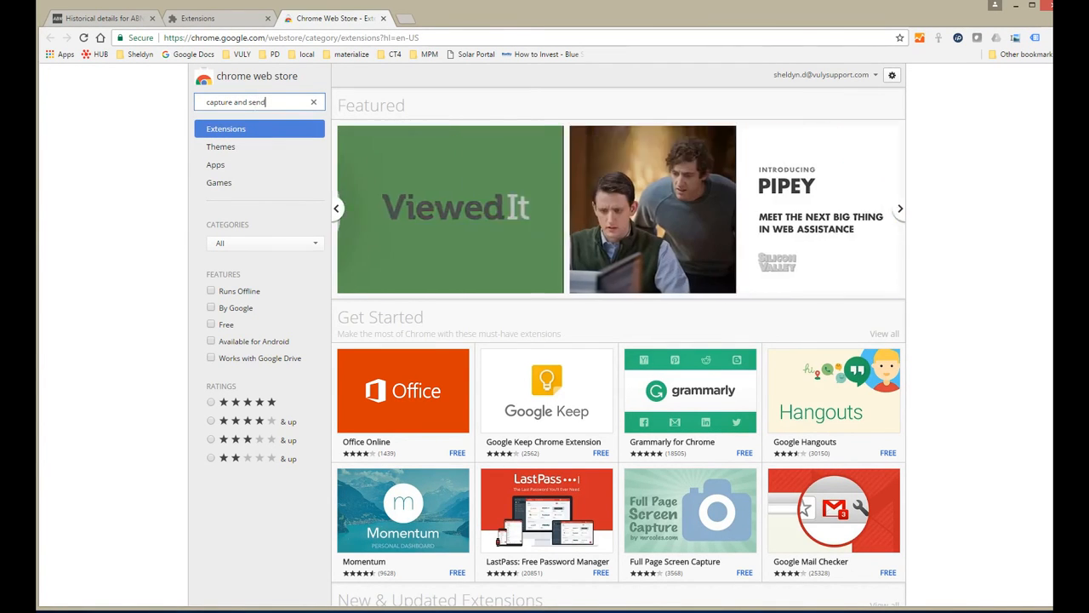
drag(266, 103, 147, 94)
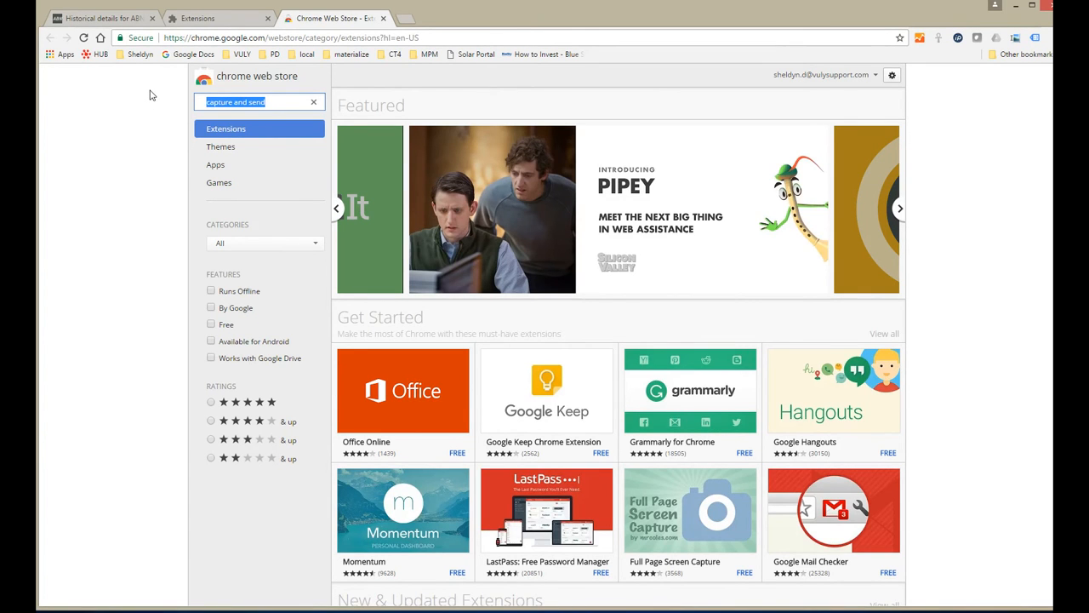
text(send and expl)
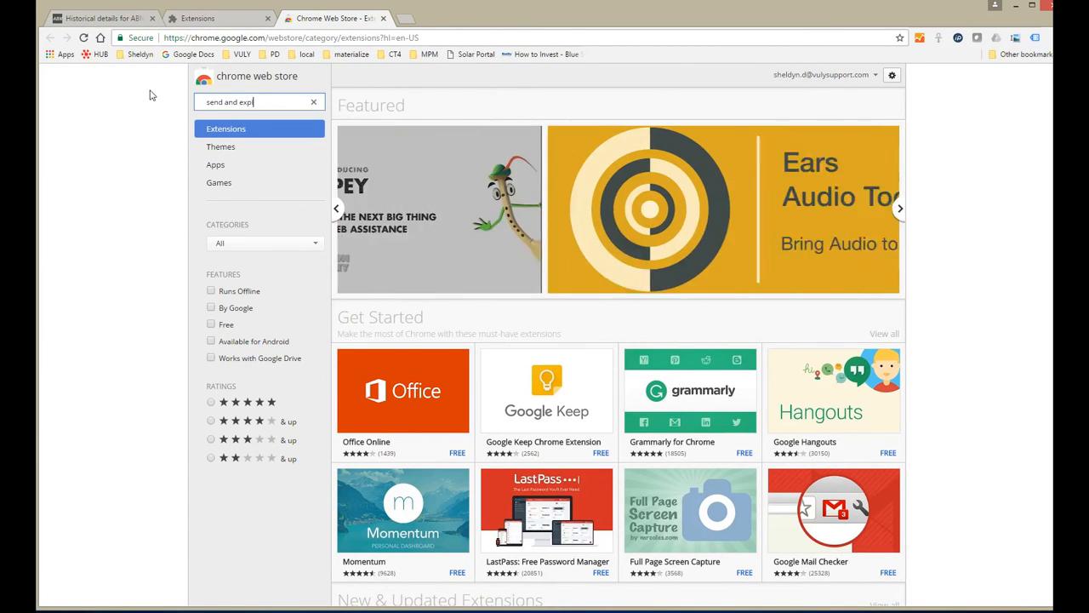
text(ain screensh)
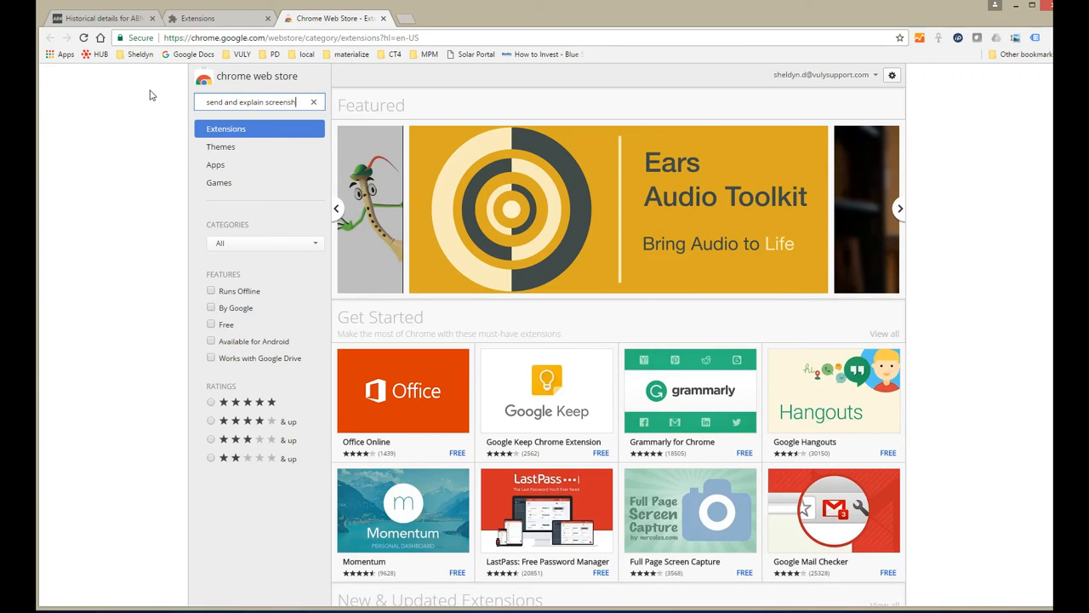
text(ots)
key(Return)
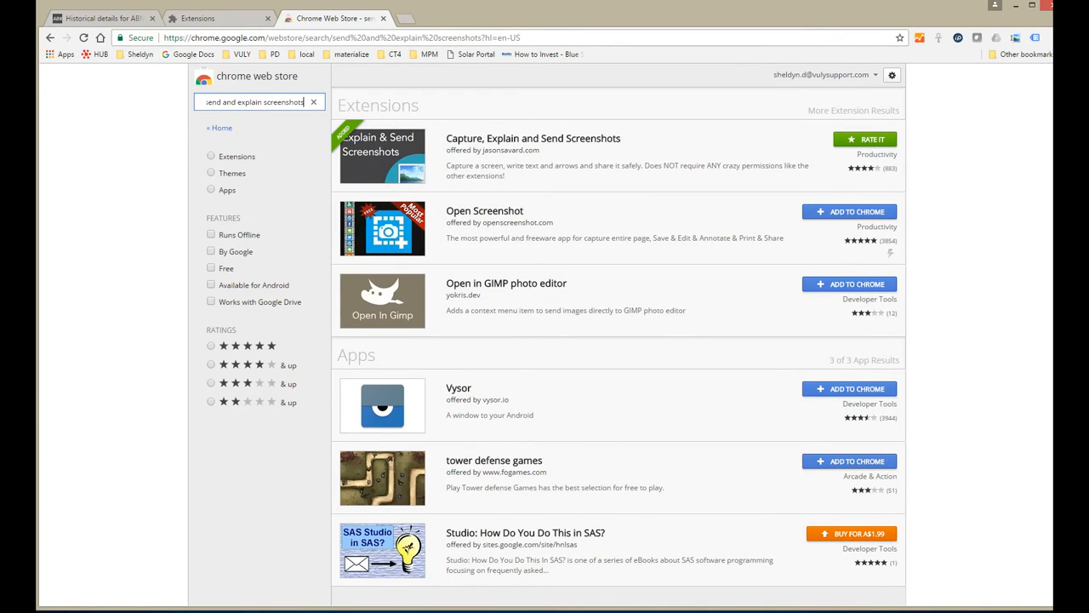
drag(290, 102, 263, 102)
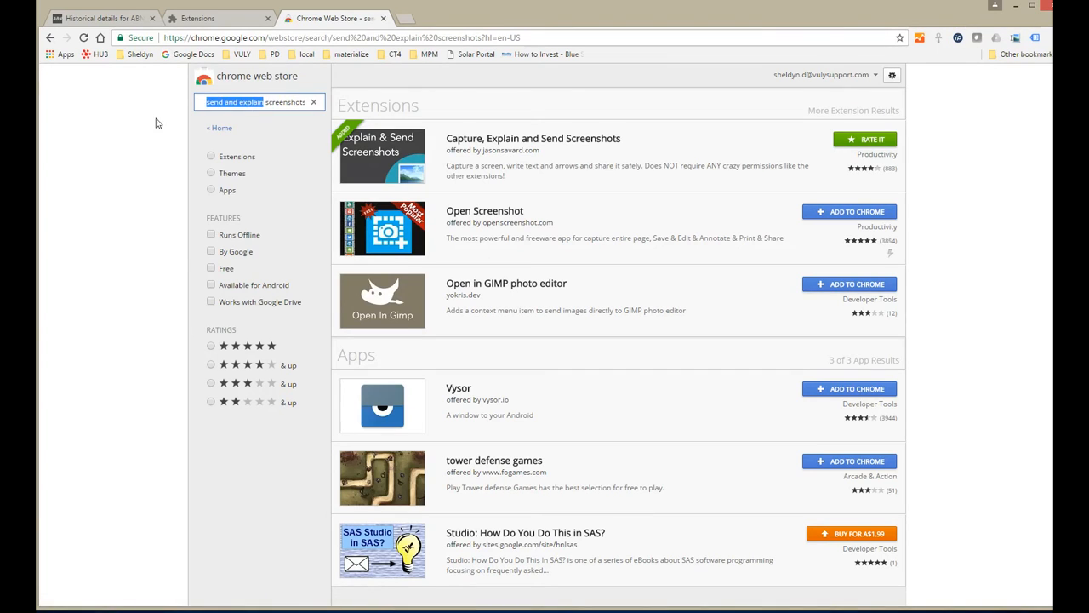
click(133, 133)
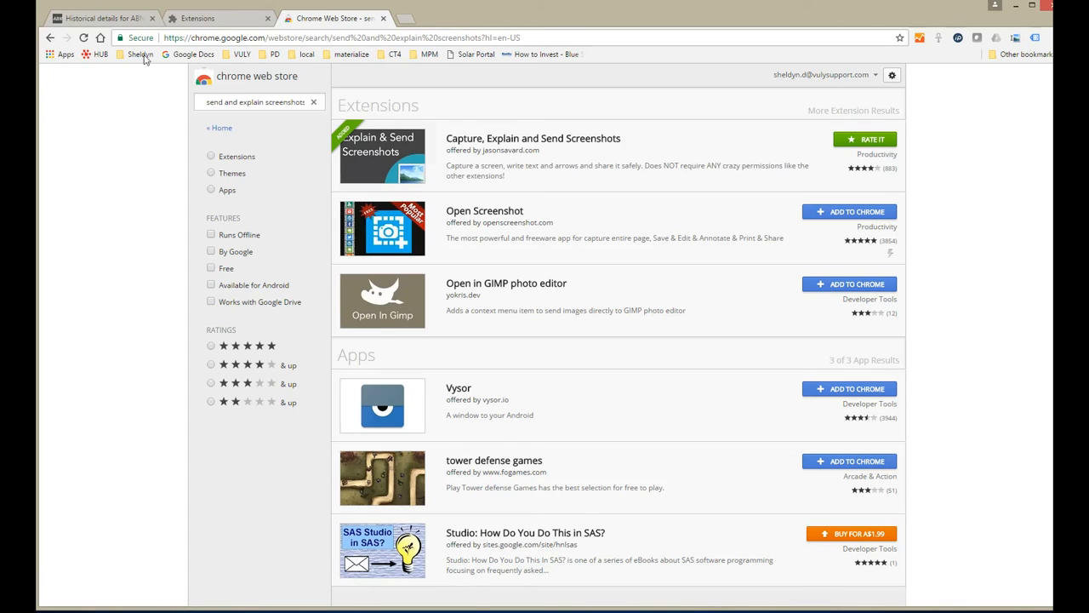
Step: Grab a selected area covering most of the visible ABN Lookup page with the screenshot extension, and download the capture
click(99, 21)
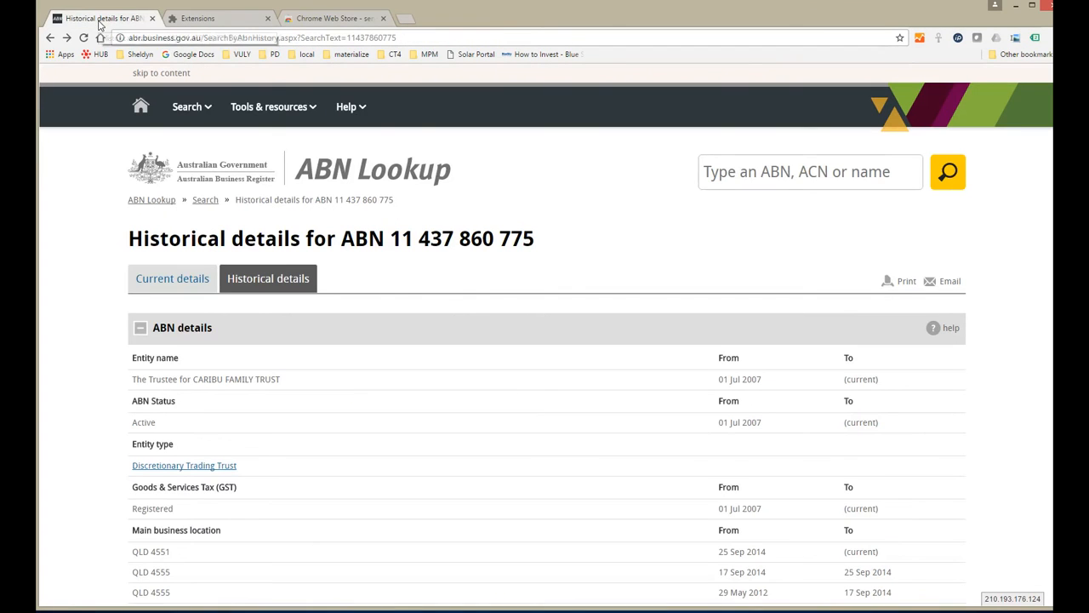
click(1011, 43)
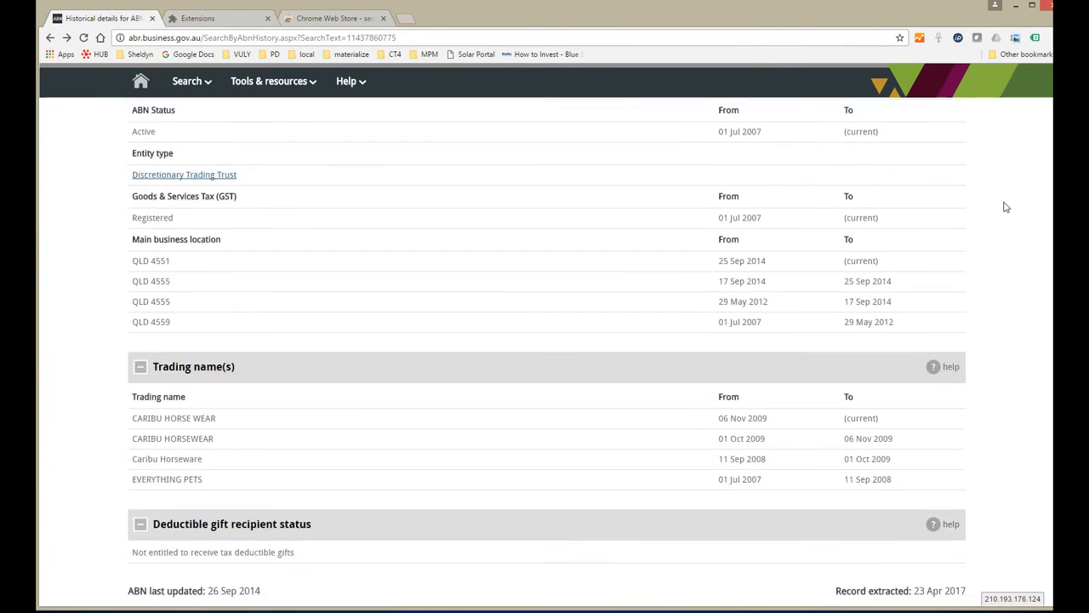
click(1015, 40)
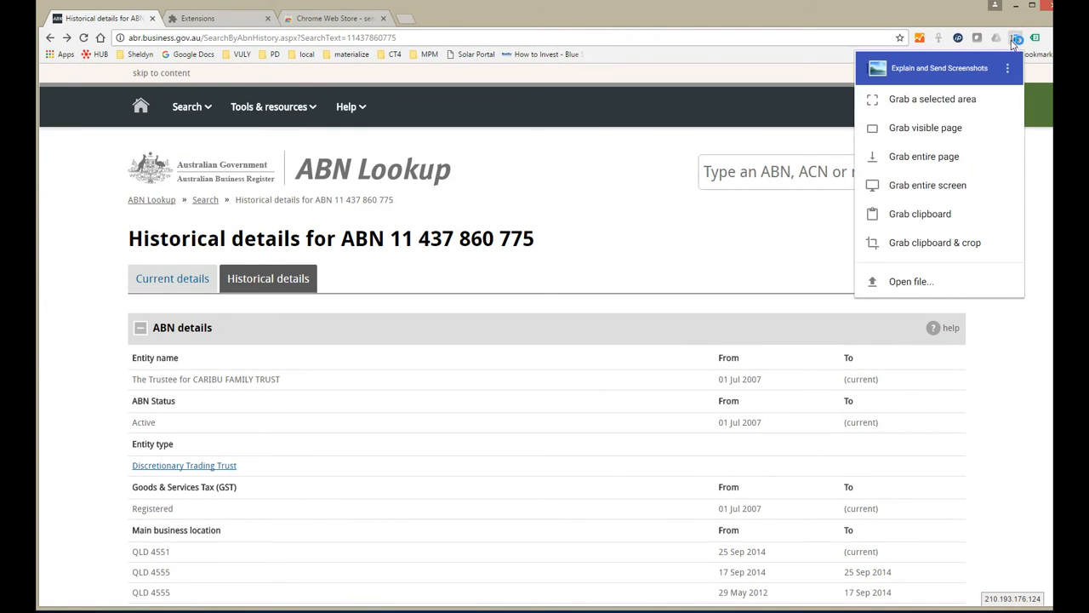
click(940, 100)
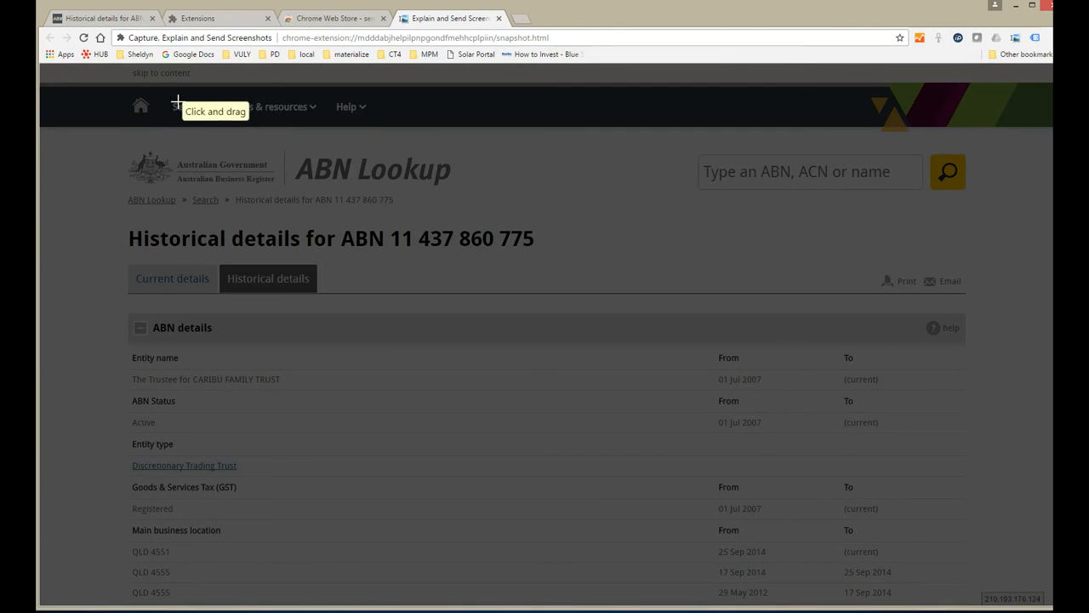
mouse_move(99, 105)
mouse_down()
mouse_move(575, 416)
mouse_move(867, 550)
mouse_move(1008, 595)
mouse_move(1004, 583)
mouse_up()
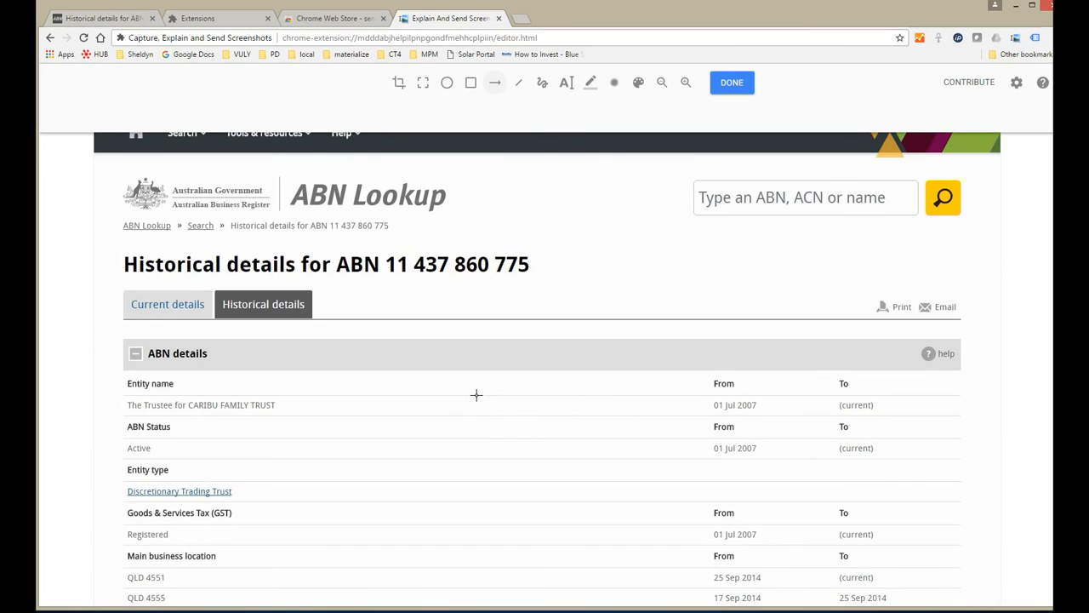
click(733, 85)
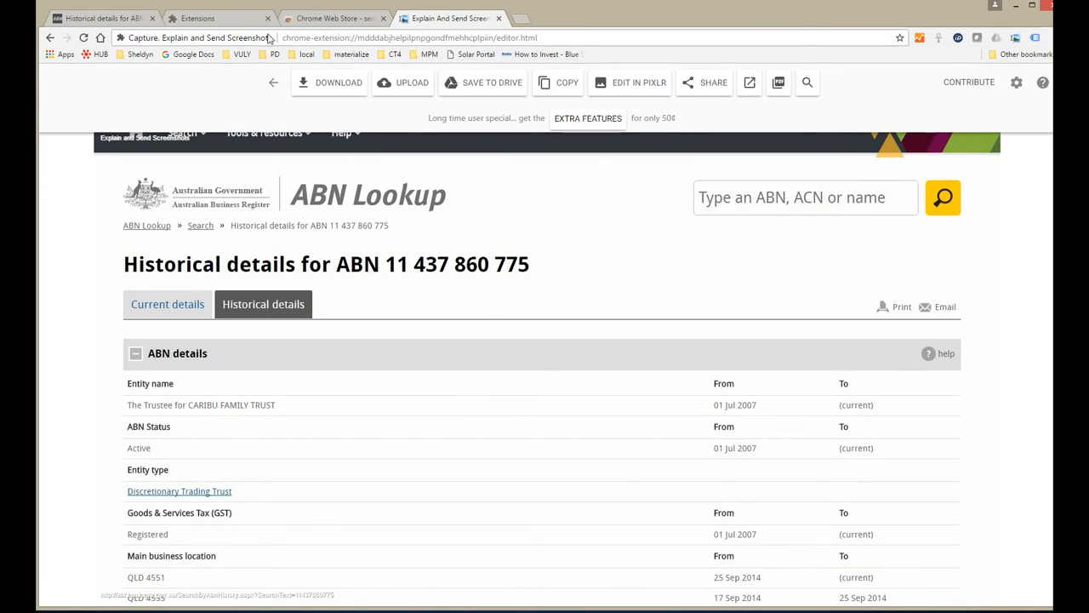
click(349, 91)
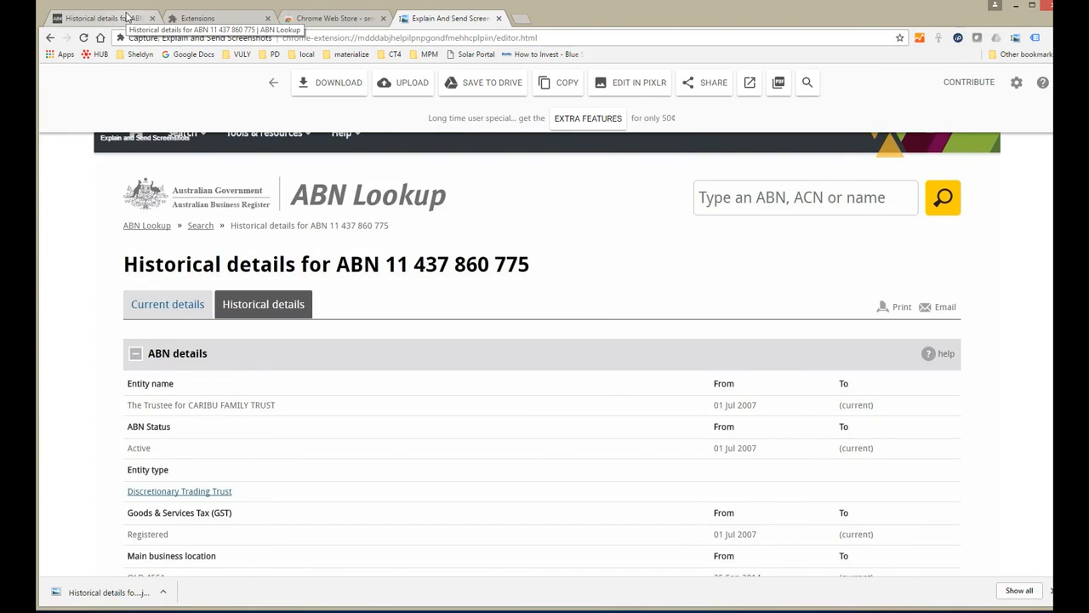
Step: Return to the ABN Lookup page, grab a small area from the navigation bar to the ABN details heading, and download the capture
click(109, 18)
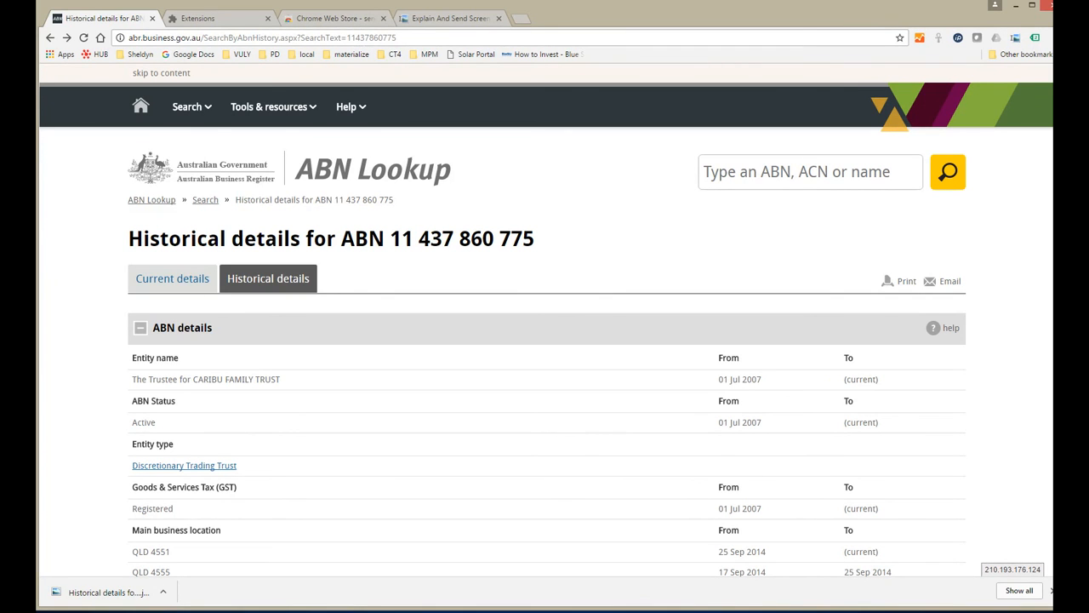
click(359, 41)
click(467, 195)
scroll(467, 195, down, 4)
scroll(467, 195, up, 4)
click(1015, 37)
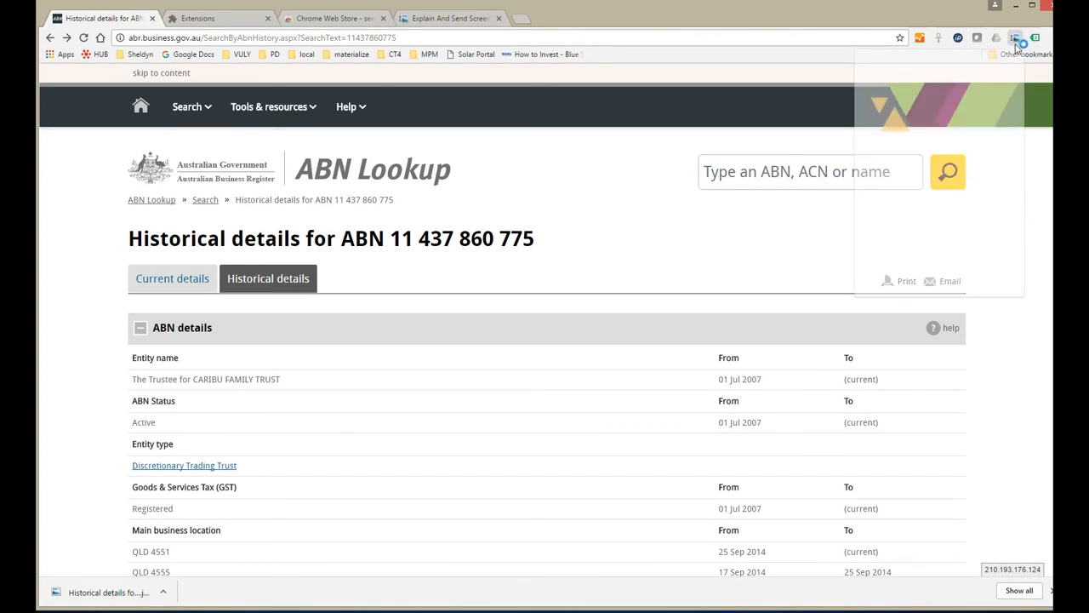
click(911, 103)
drag(55, 92, 320, 306)
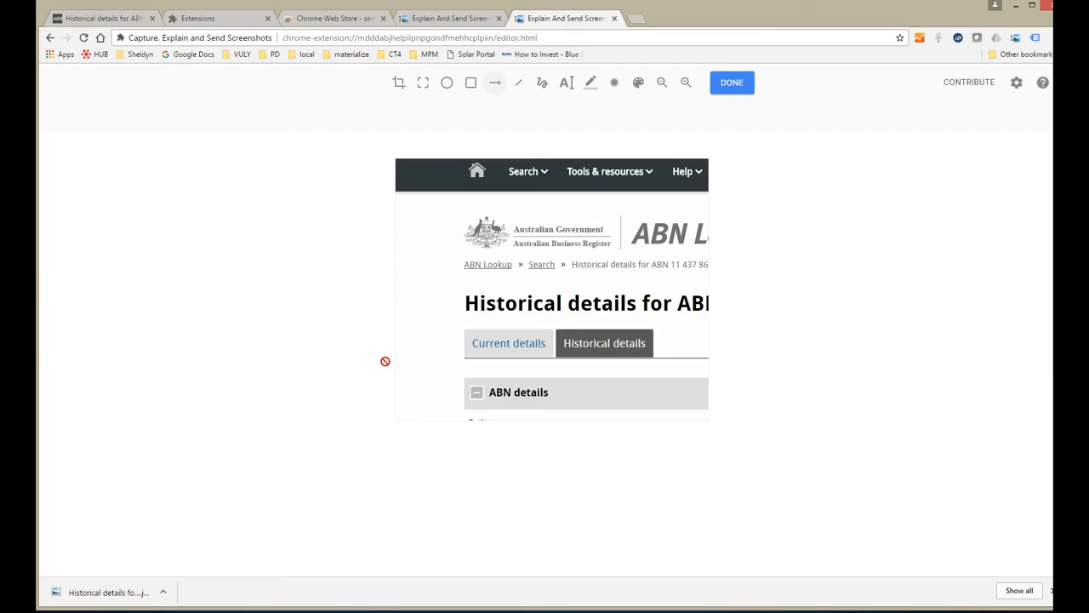
click(735, 85)
click(338, 82)
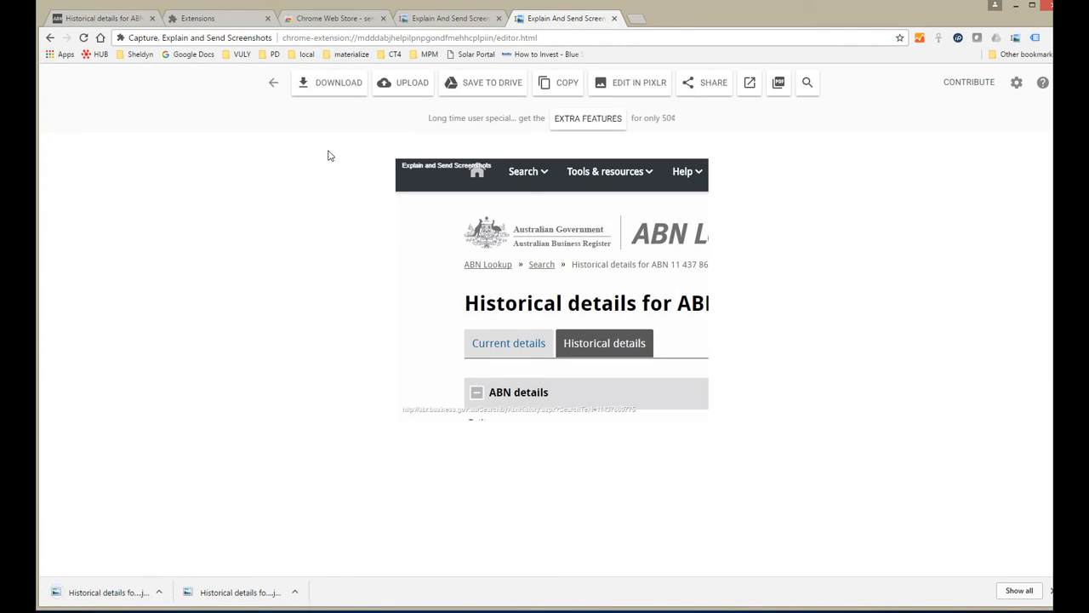